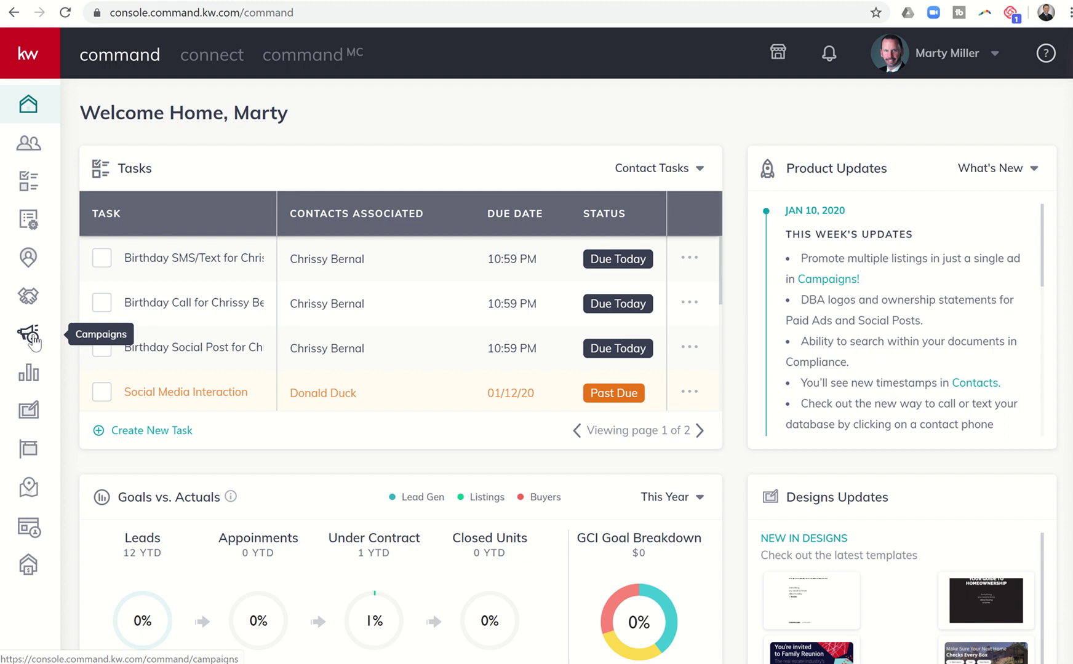
- Create a Facebook social ad campaign named 'Test' with the Advertise Multiple Listings goal
click(29, 336)
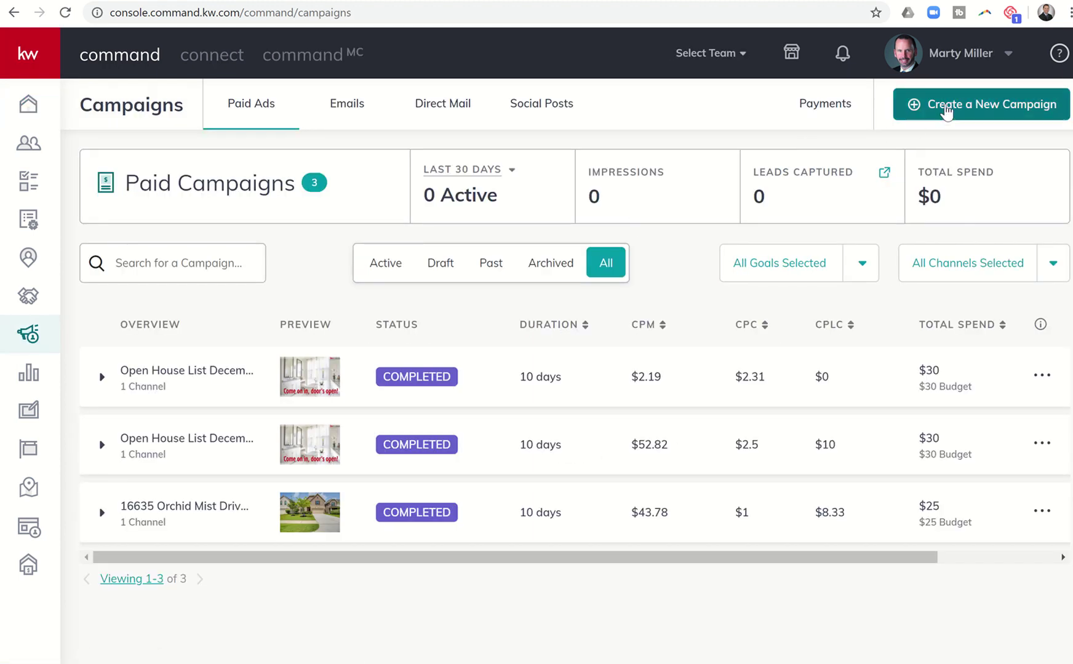
click(947, 110)
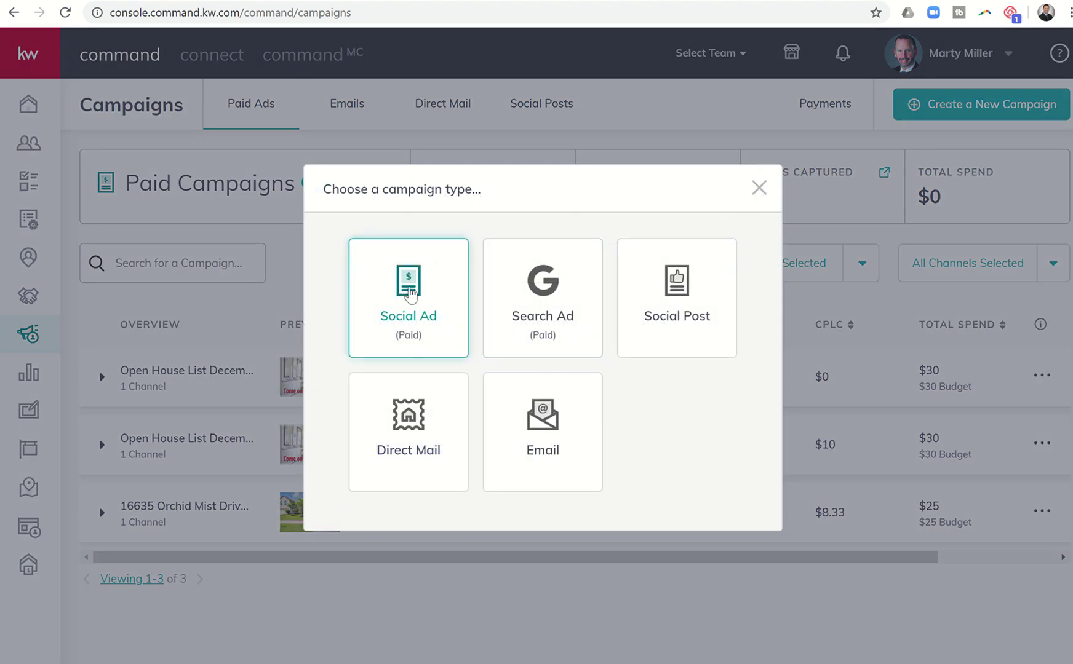
click(411, 297)
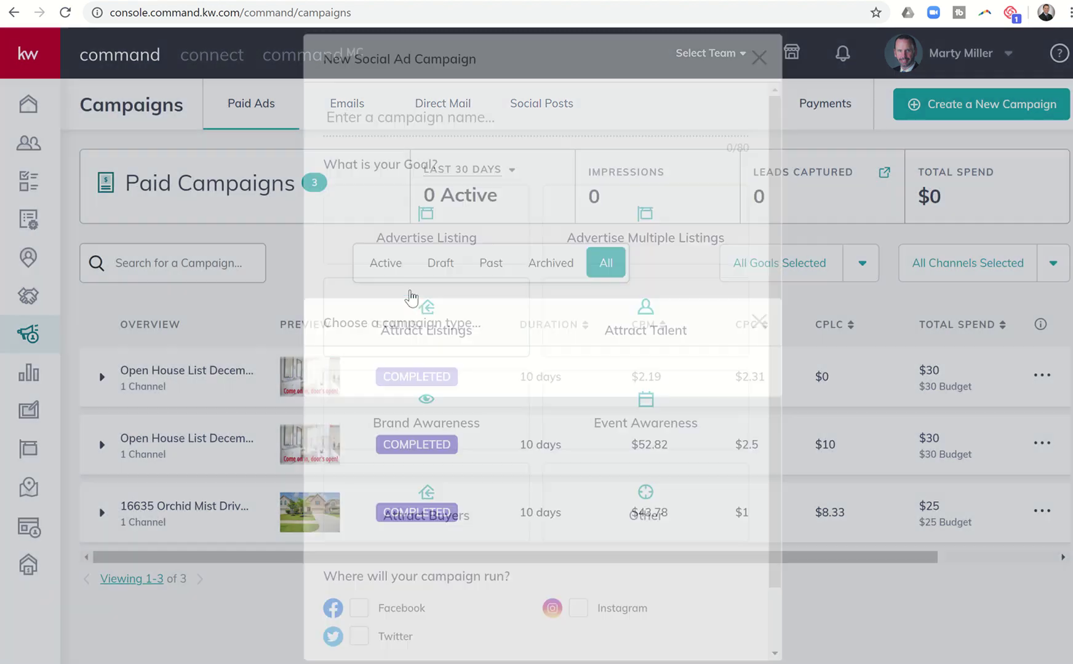
click(359, 116)
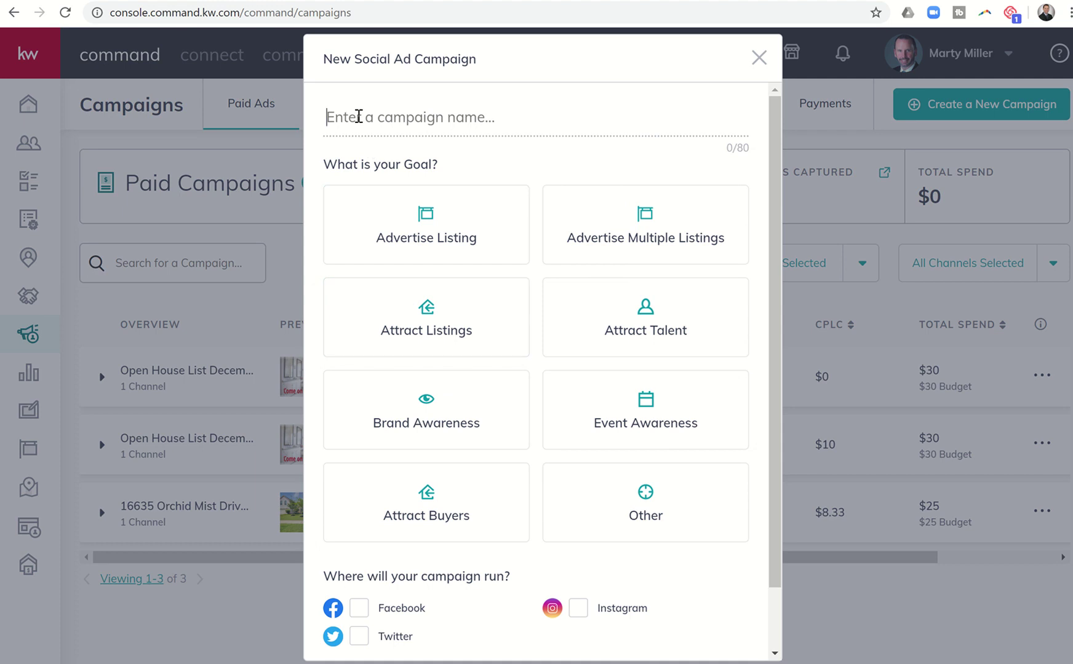
text(Test)
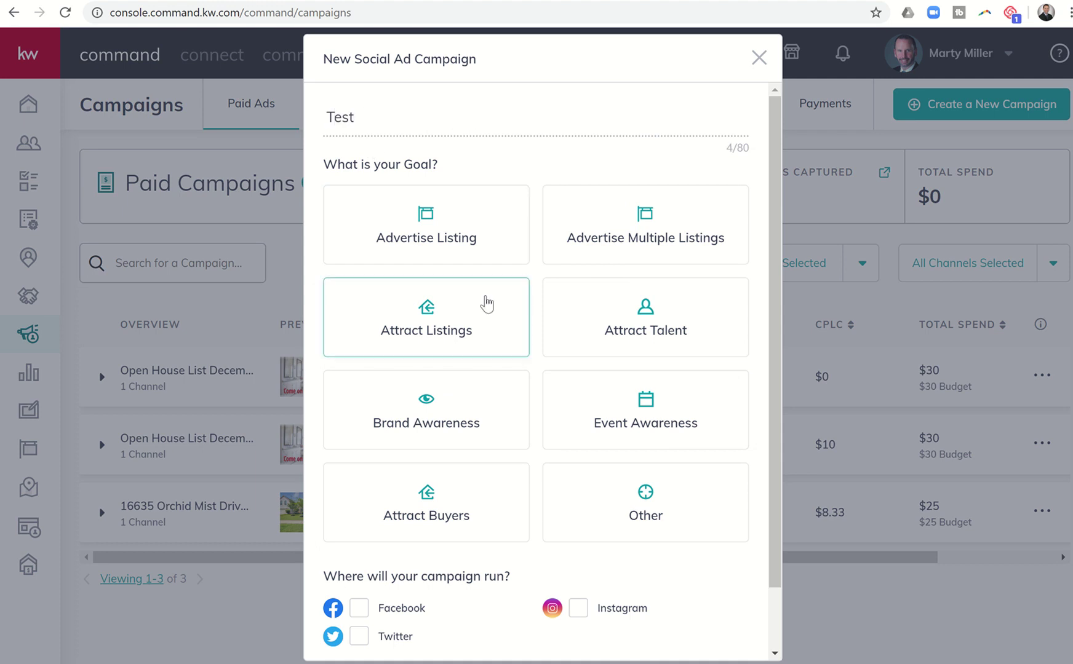
click(483, 301)
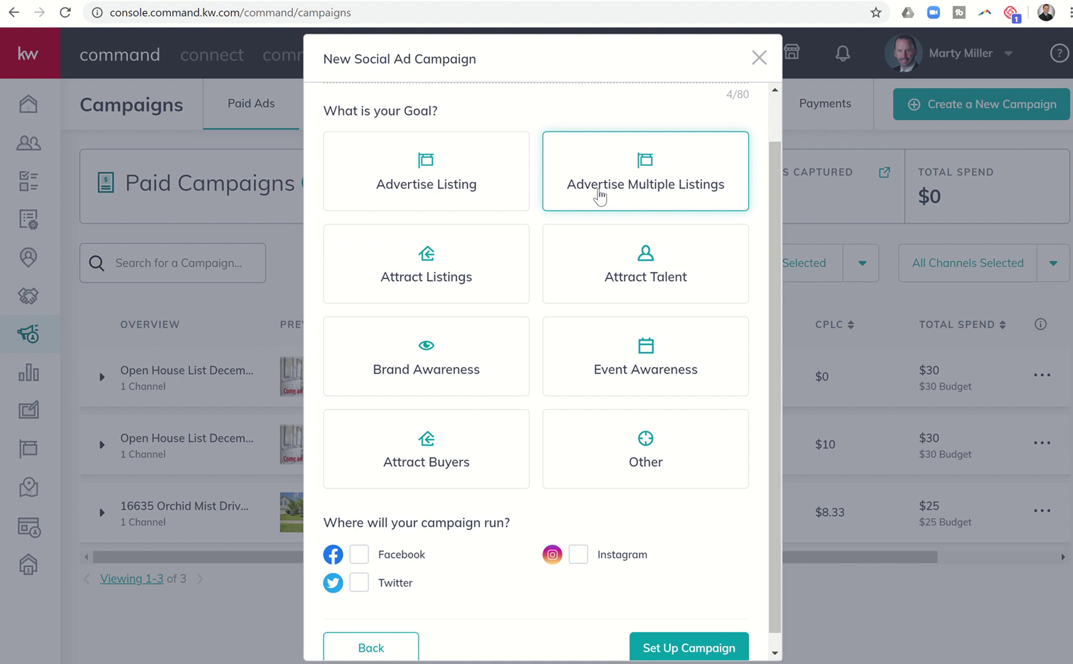
click(598, 195)
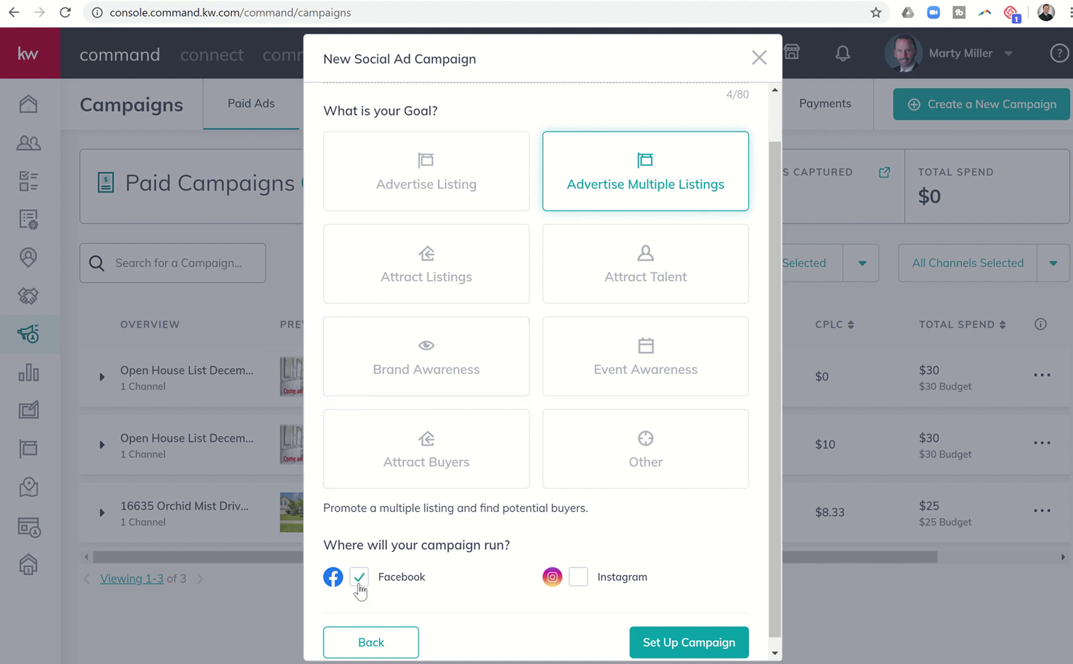
click(676, 641)
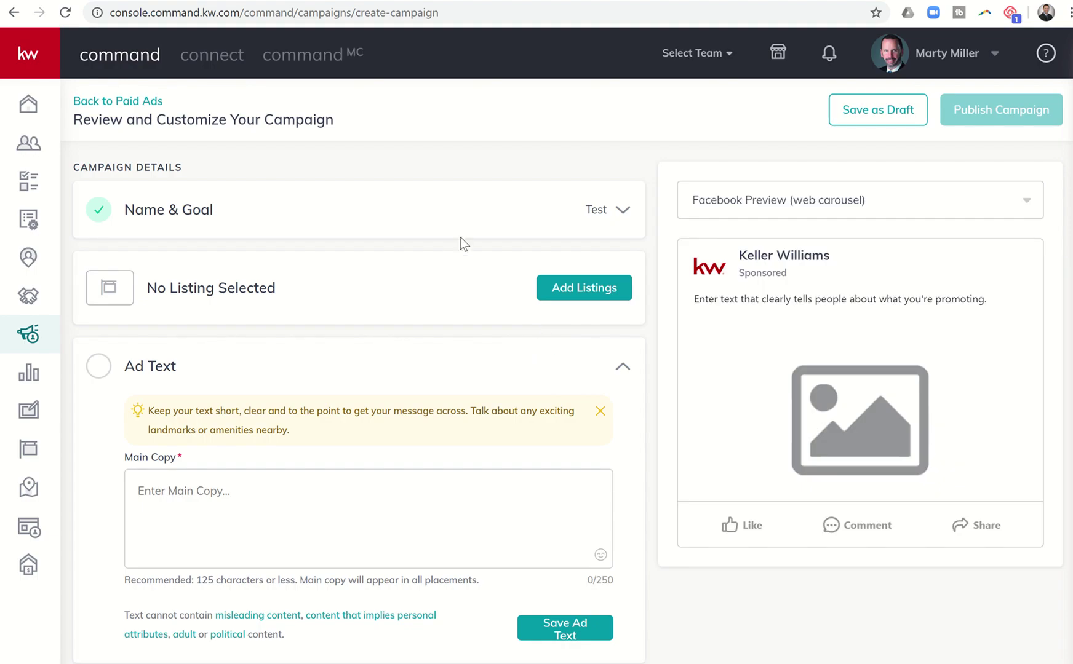
- Open the listing search and filter it to All Status
click(574, 293)
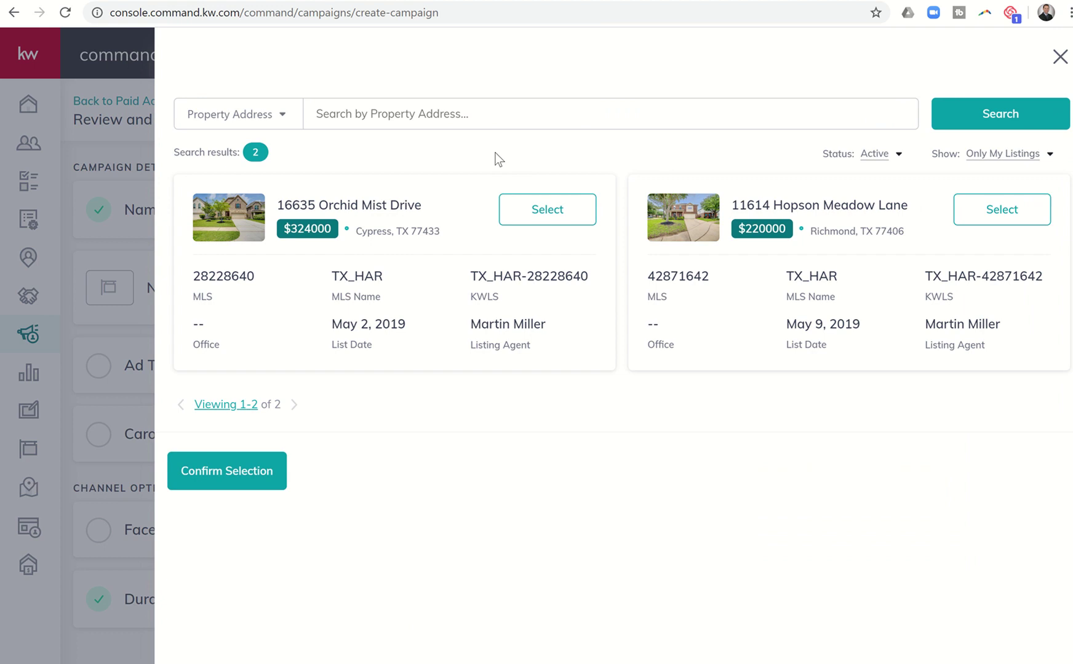
click(899, 155)
click(879, 178)
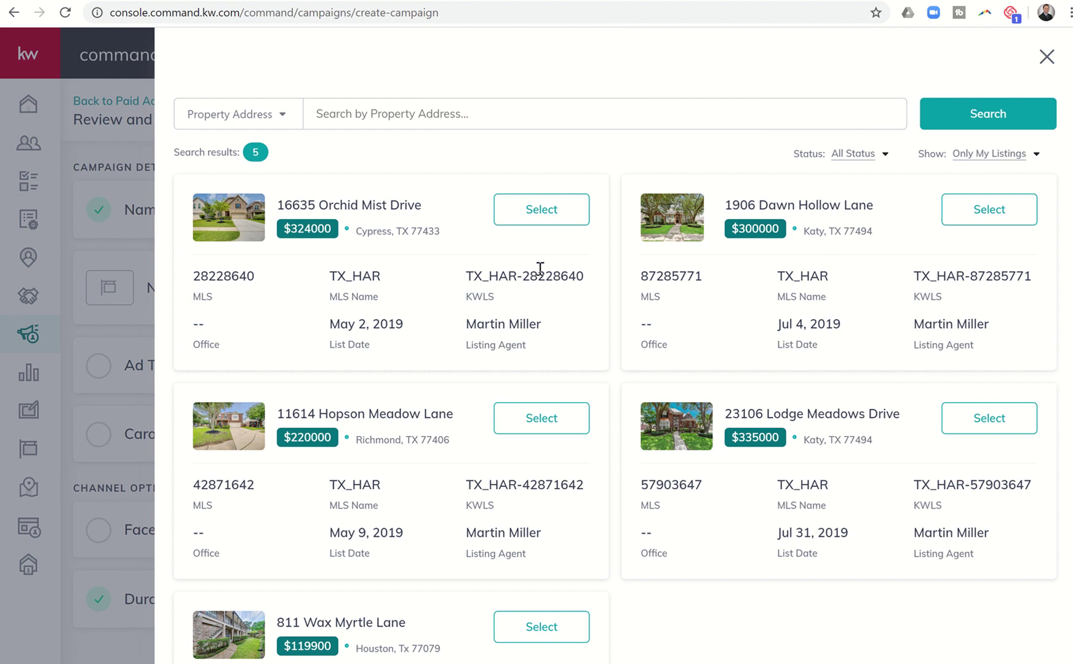
- Select the Orchid Mist, Hopson Meadow, Wax Myrtle, Lodge Meadows and Dawn Hollow listings and confirm
click(513, 220)
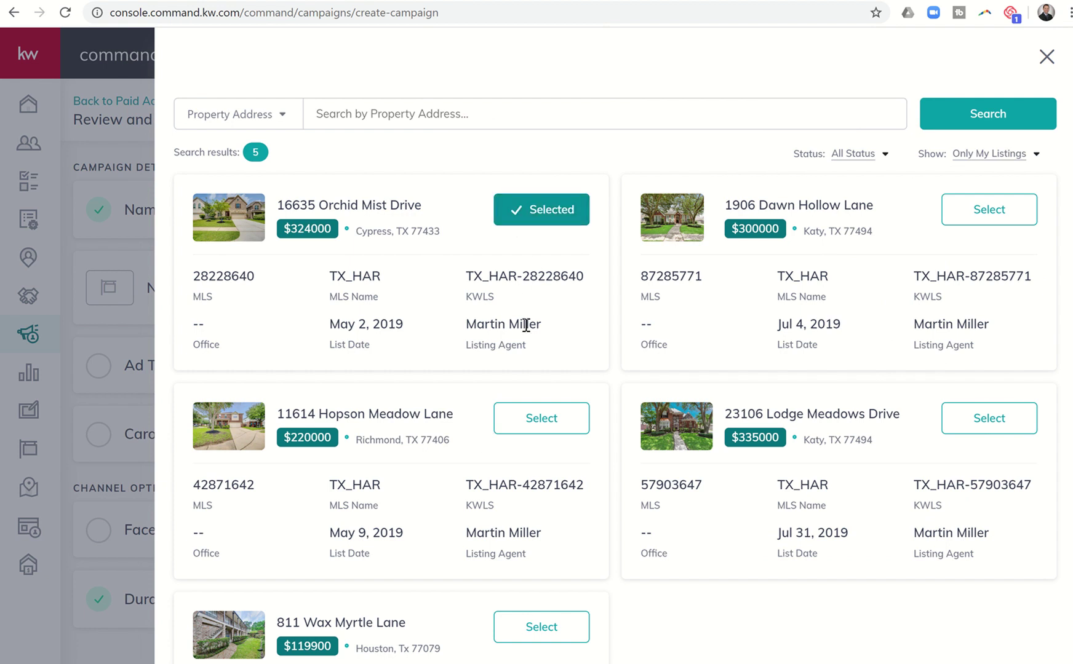
click(534, 416)
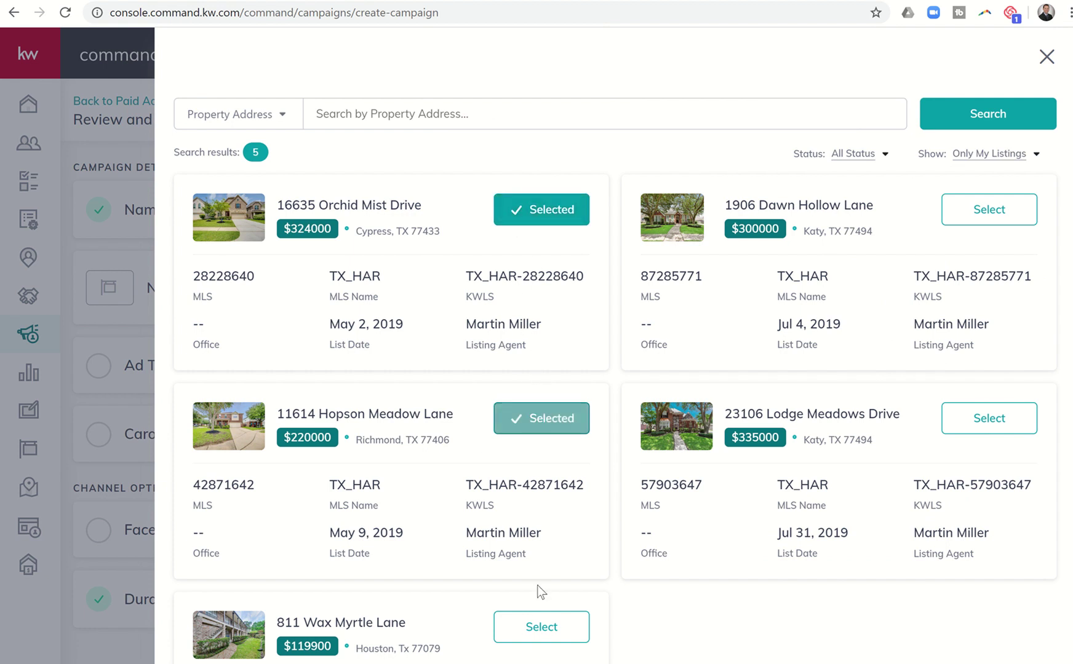
click(534, 631)
click(984, 423)
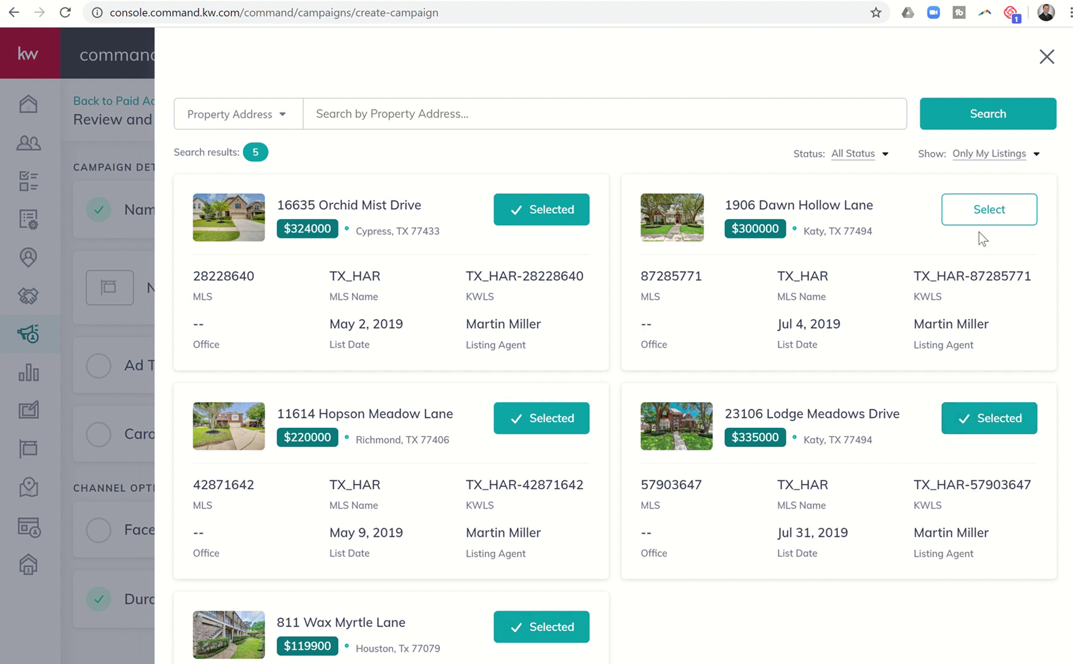
click(970, 219)
scroll(672, 416, down, 4)
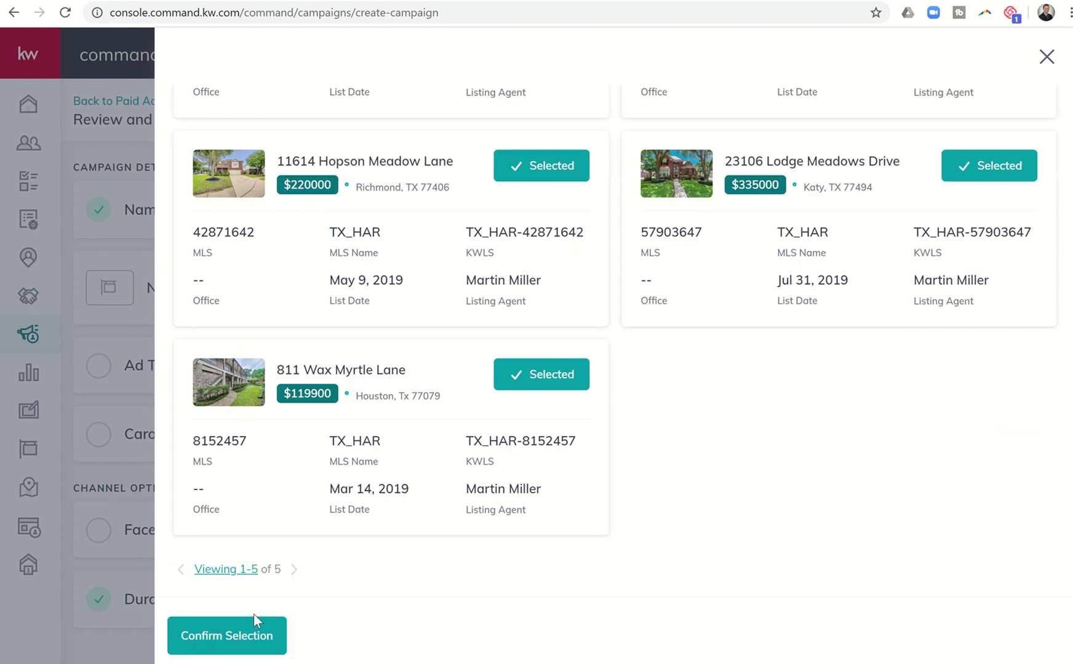
click(227, 637)
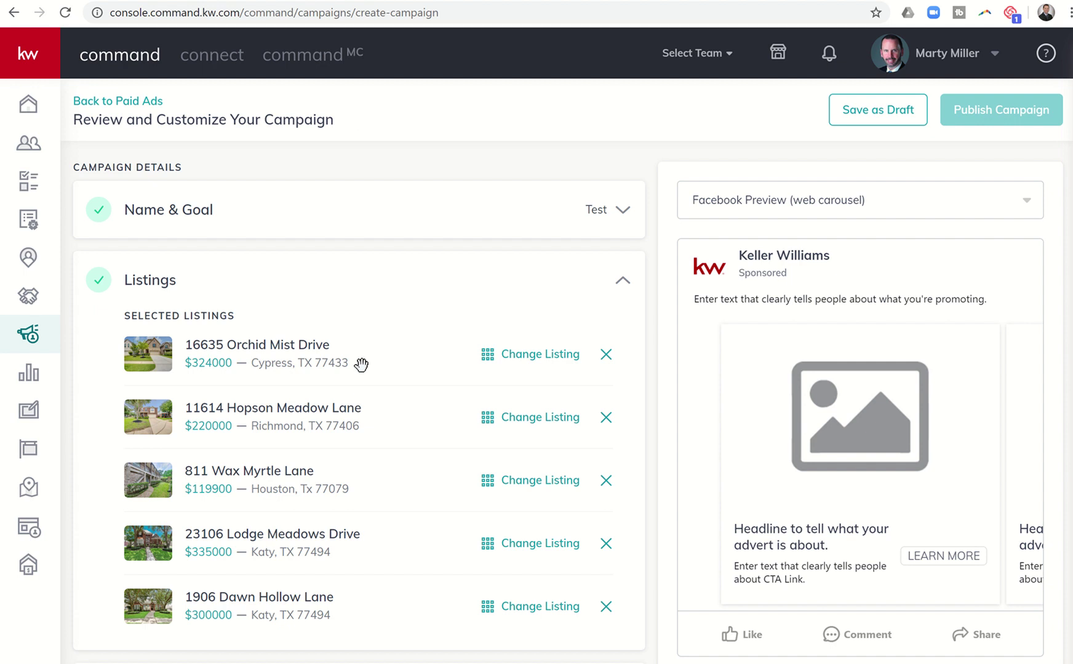
- Enter 'This is the main copy....' as the ad's Main Copy and save the ad text
scroll(287, 489, down, 3)
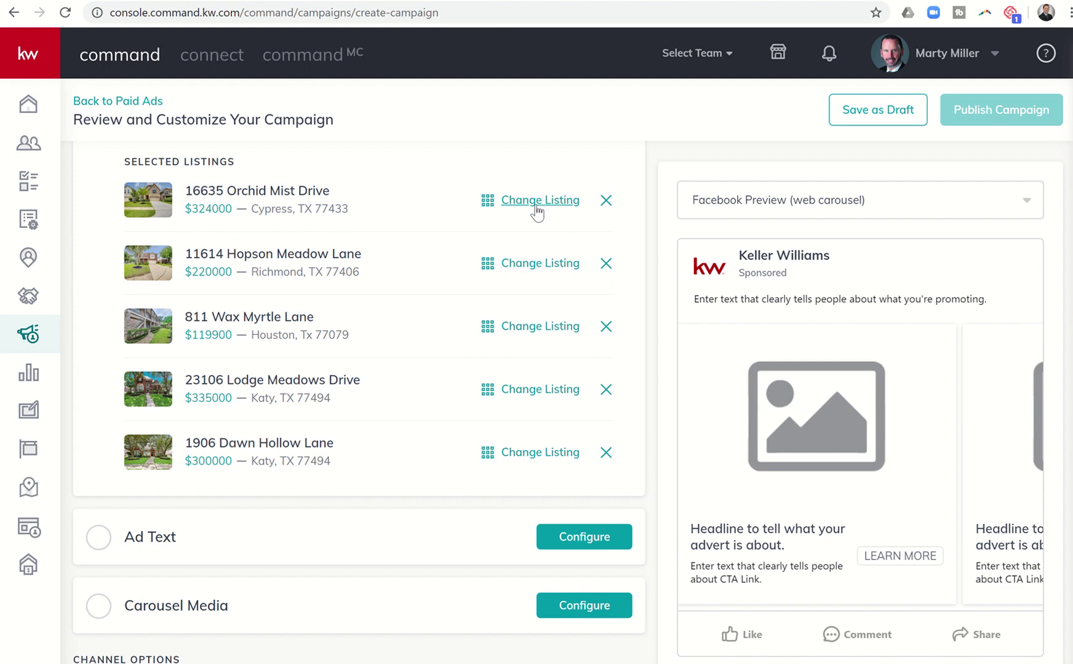
scroll(414, 224, down, 2)
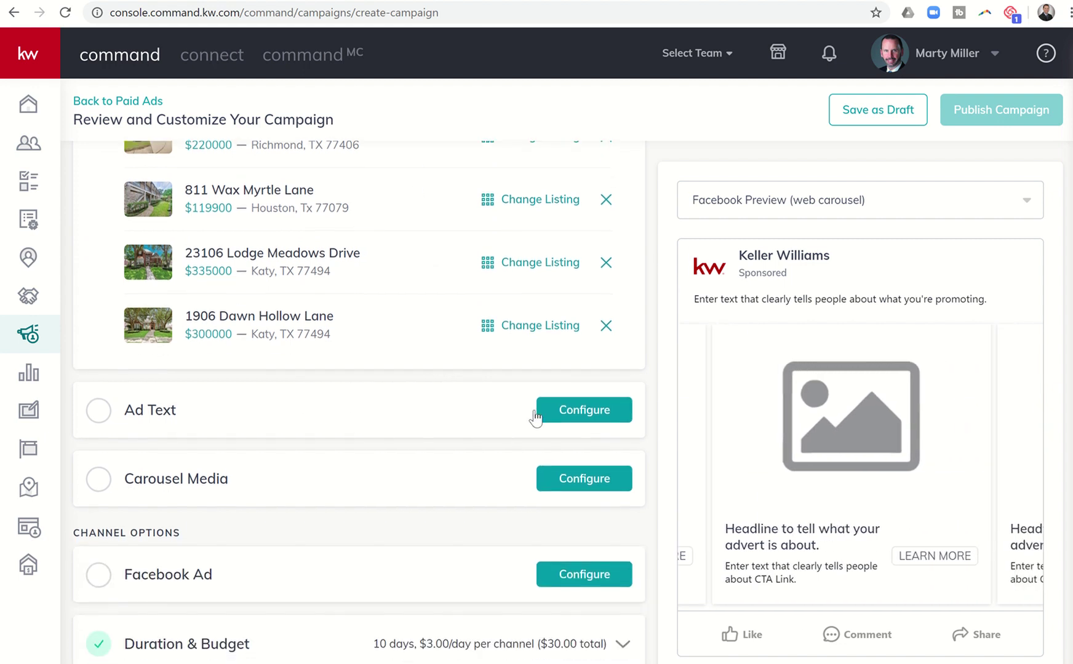
click(572, 412)
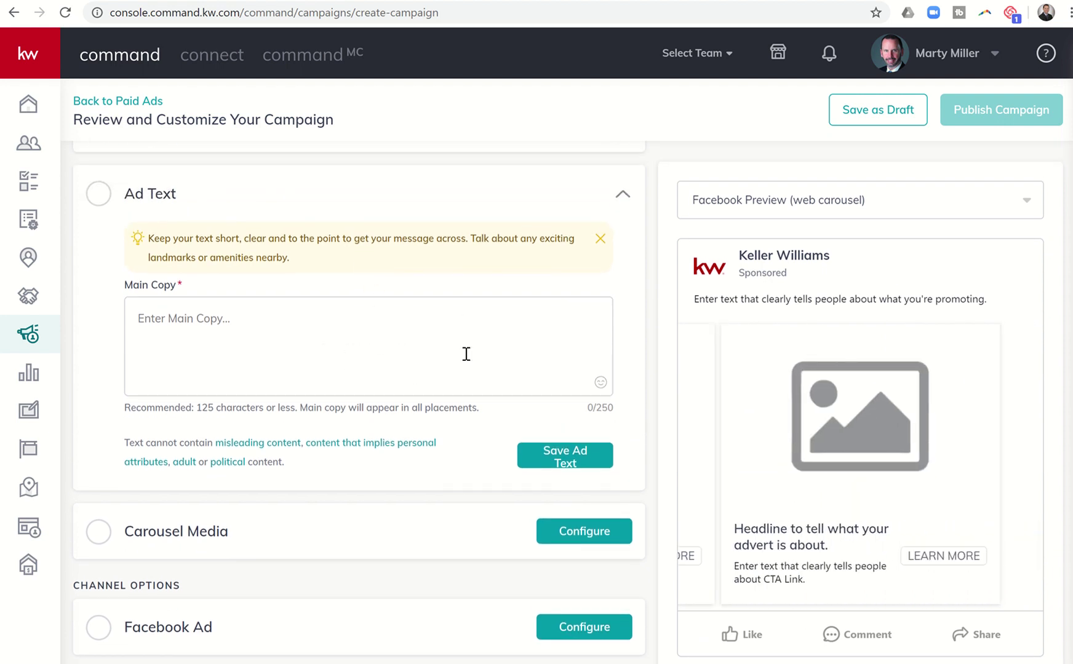
click(499, 332)
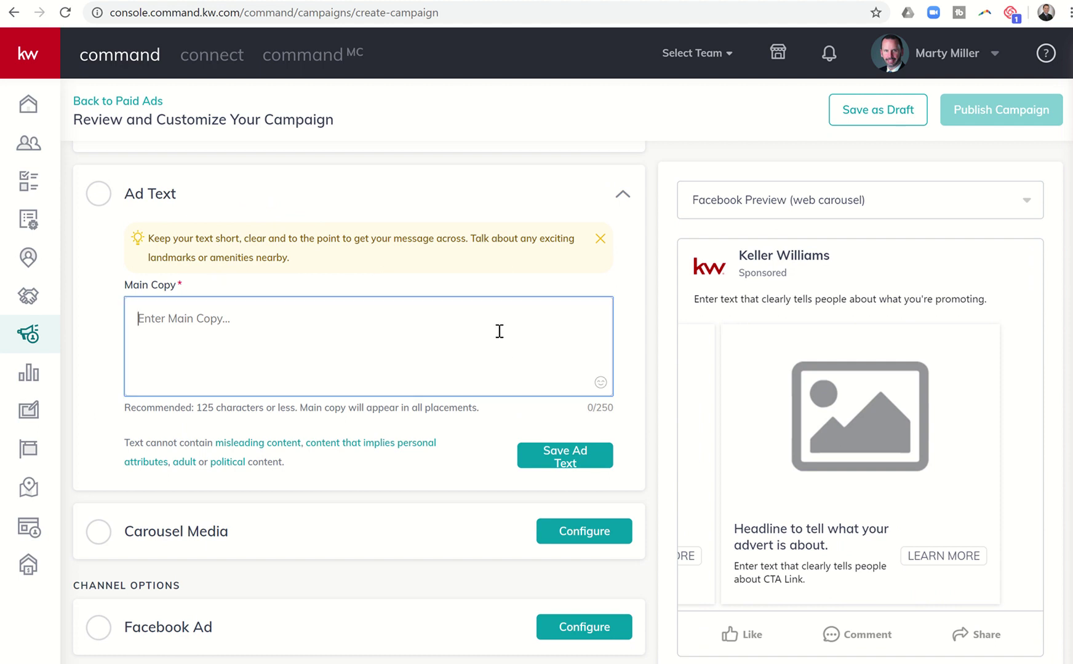
text(This is the )
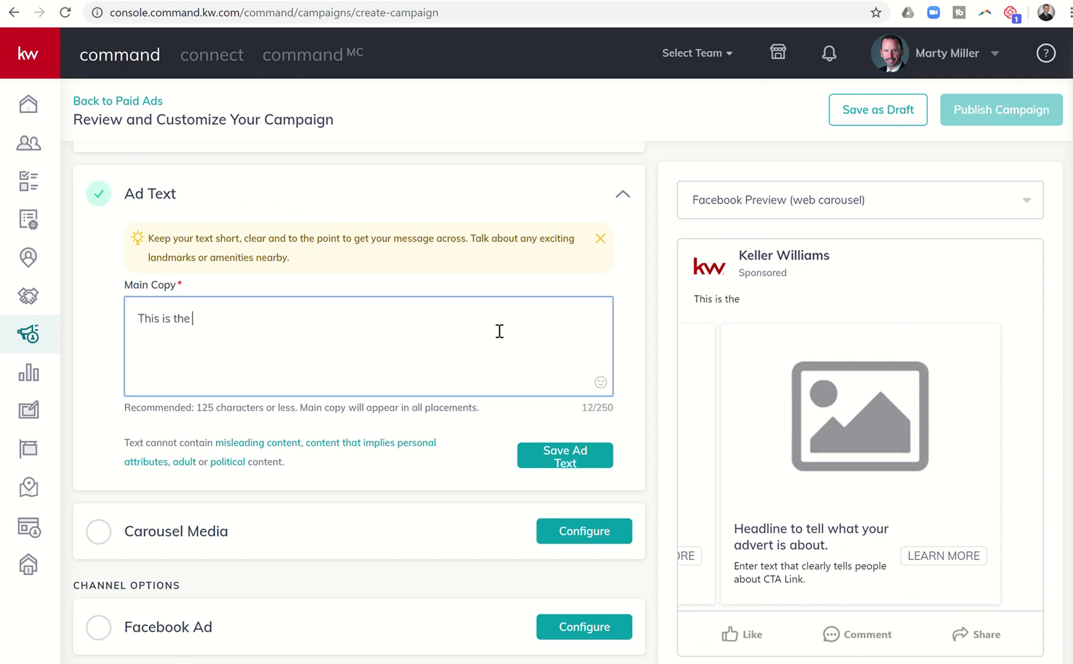
text(main copy....)
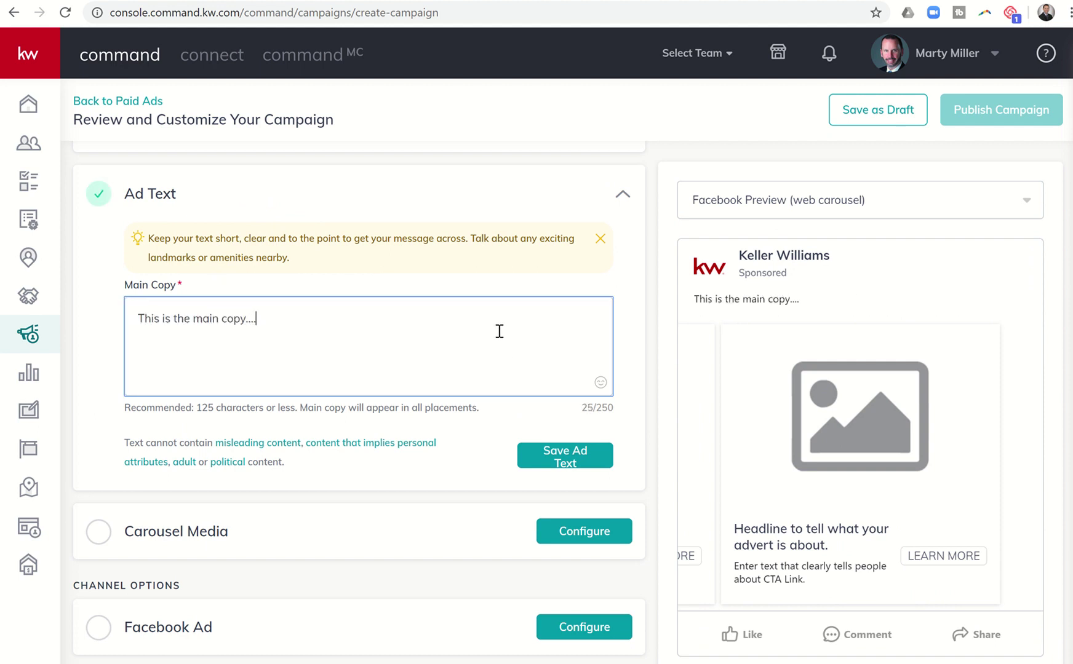
click(549, 463)
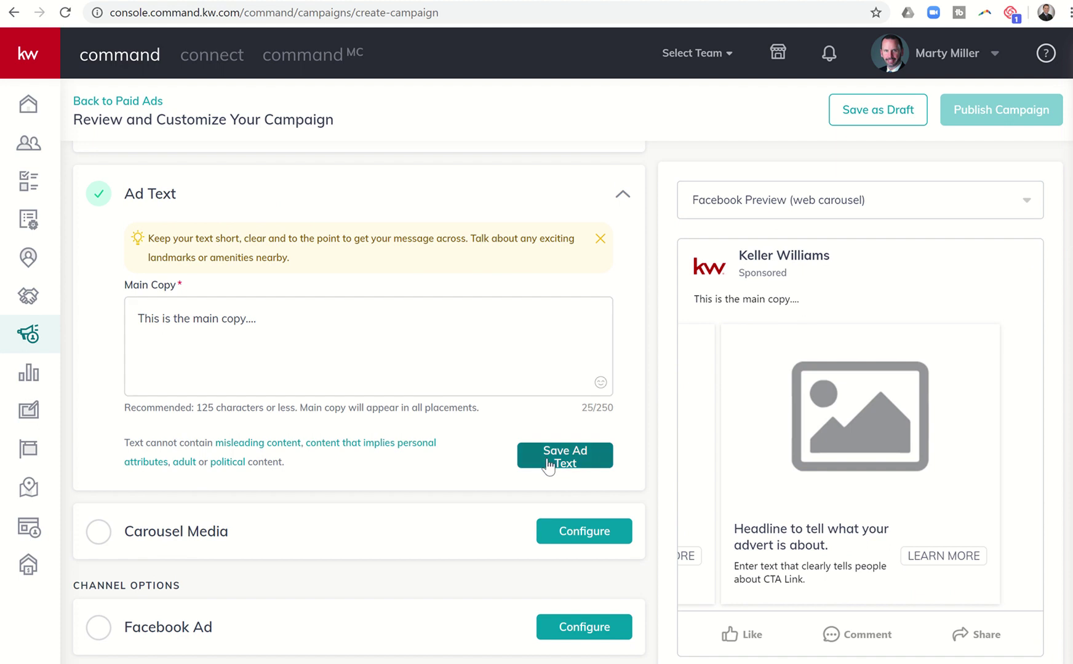
- Open Carousel Media and review Listing #1's photo, headline and description fields
click(575, 384)
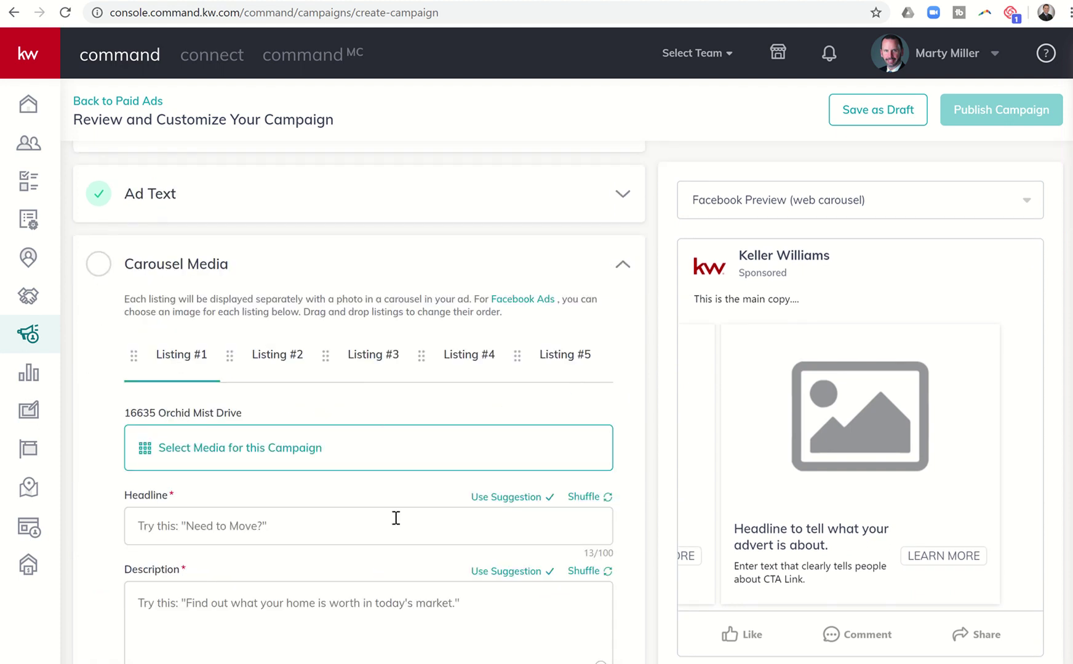
scroll(342, 517, down, 1)
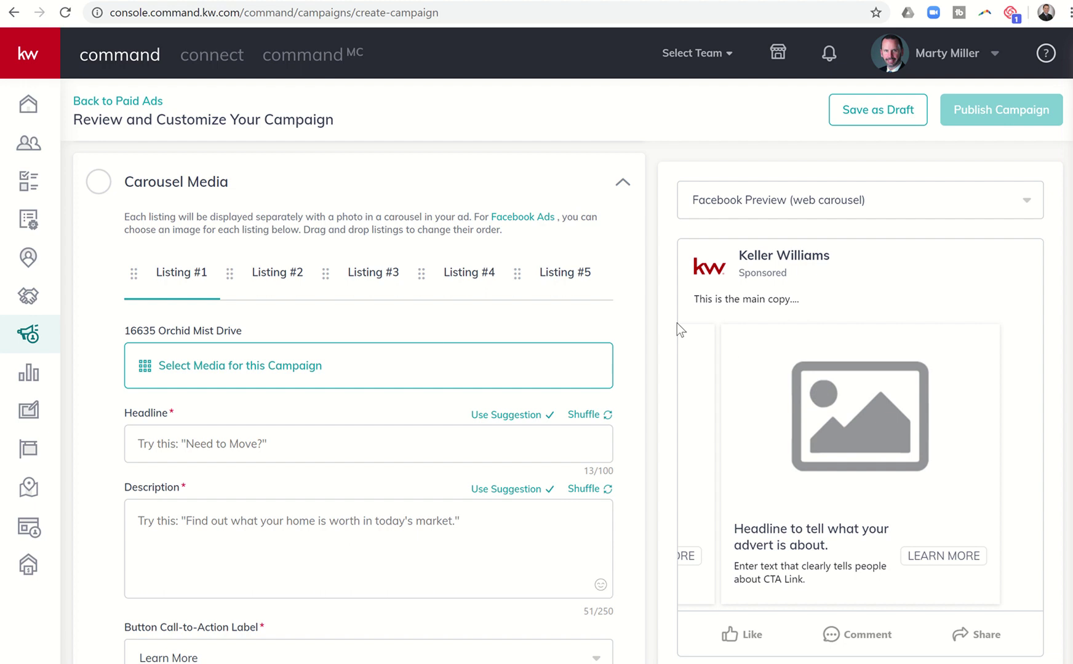
scroll(425, 335, up, 3)
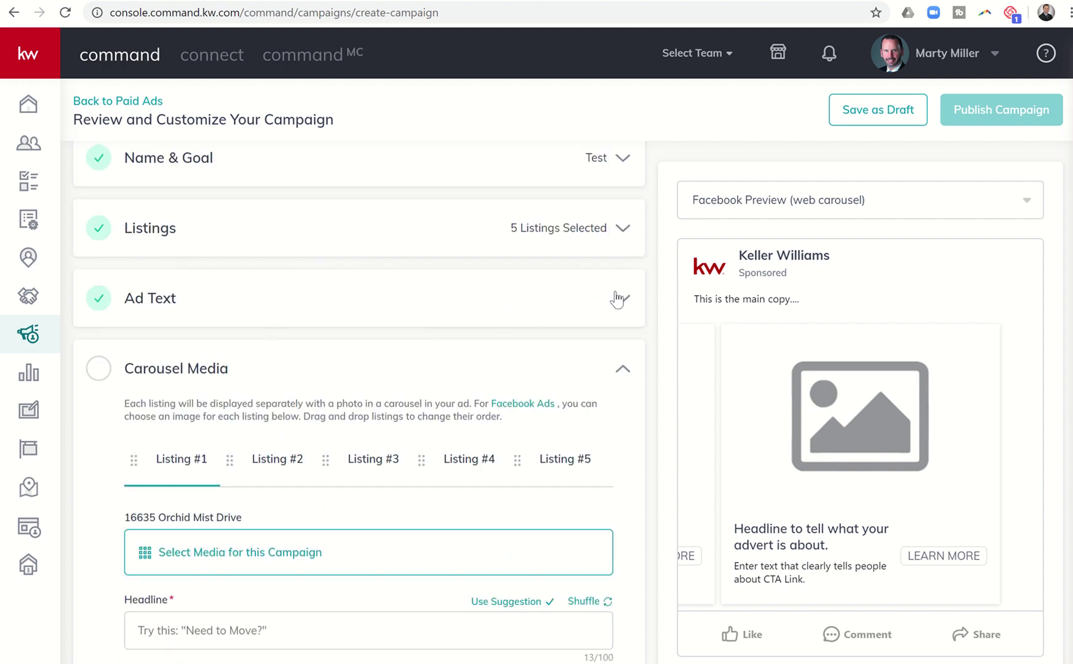
- Replace the main copy with the Katy and Cypress pitch ending 'at Keller Williams Platinum!'
click(620, 298)
drag(272, 420, 88, 424)
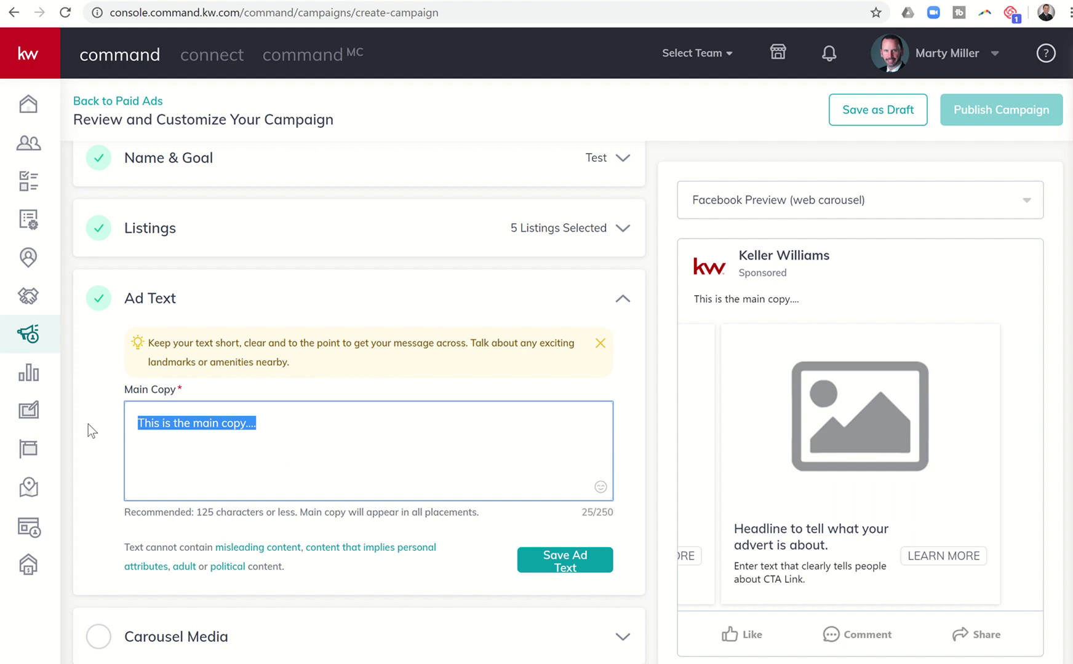
text(When you need a p)
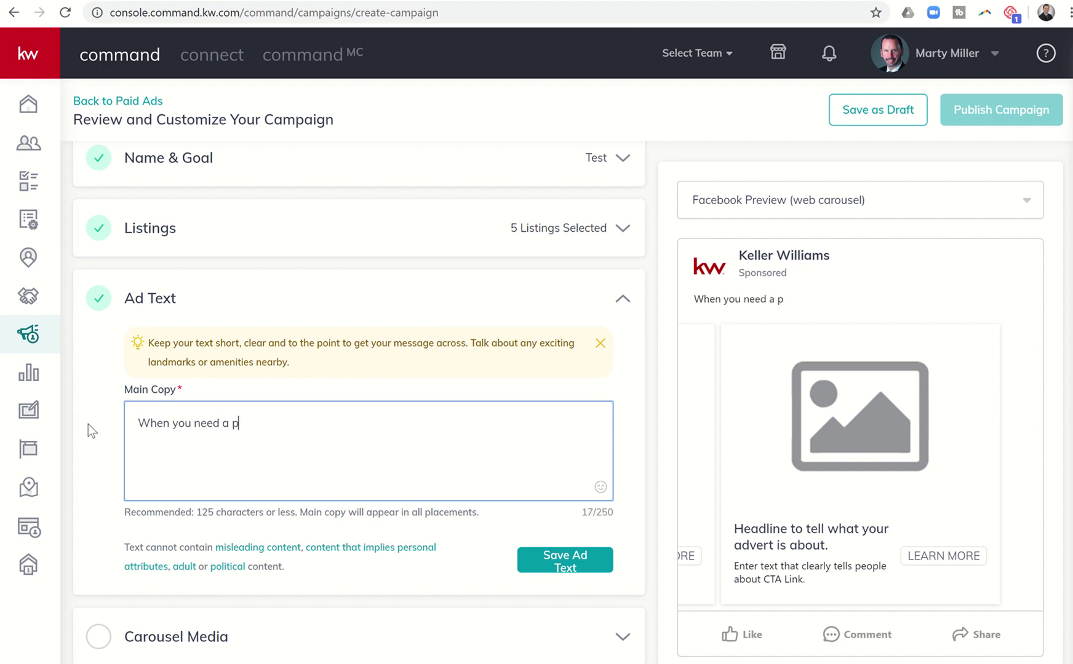
text(rofessional that kn)
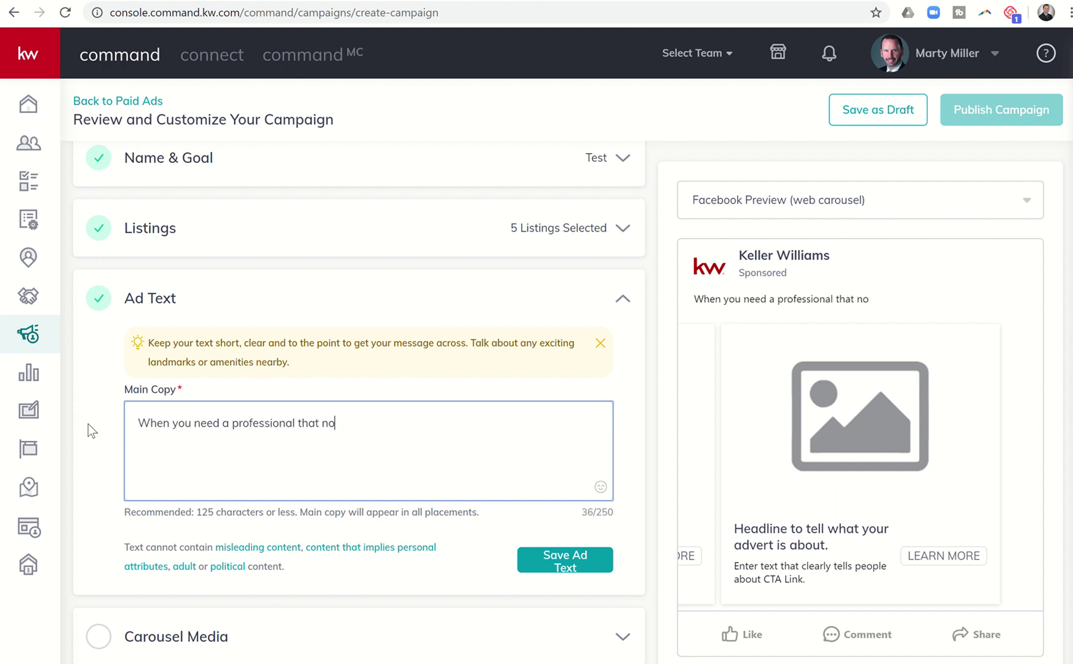
key(BackSpace)
key(BackSpace)
key(BackSpace)
text(knows the Katy and CYp)
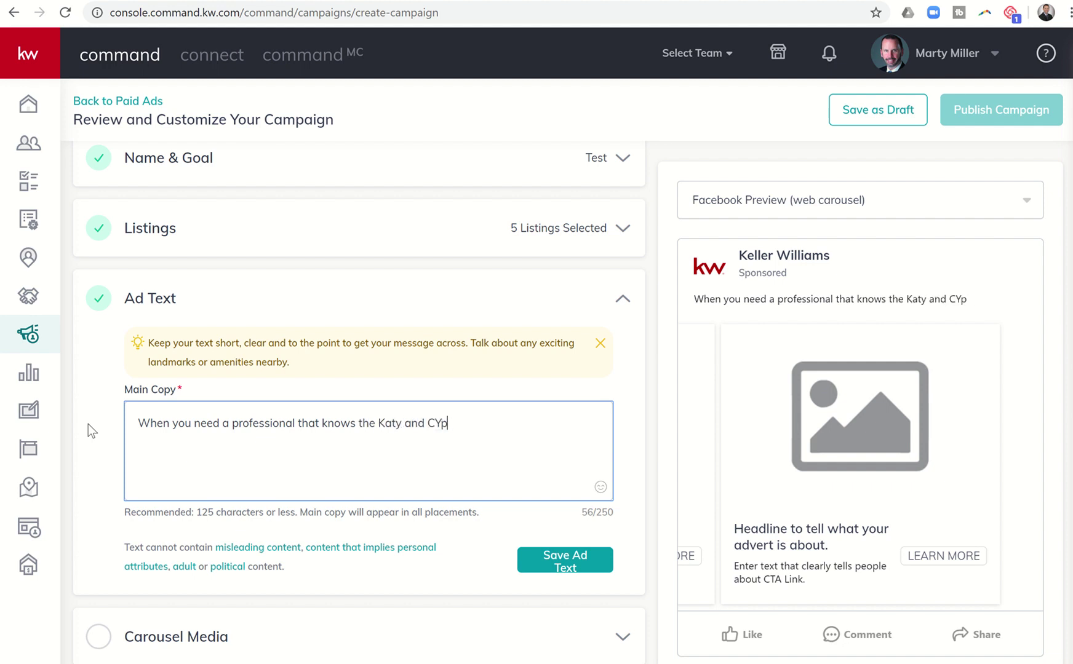
text(press areas wel)
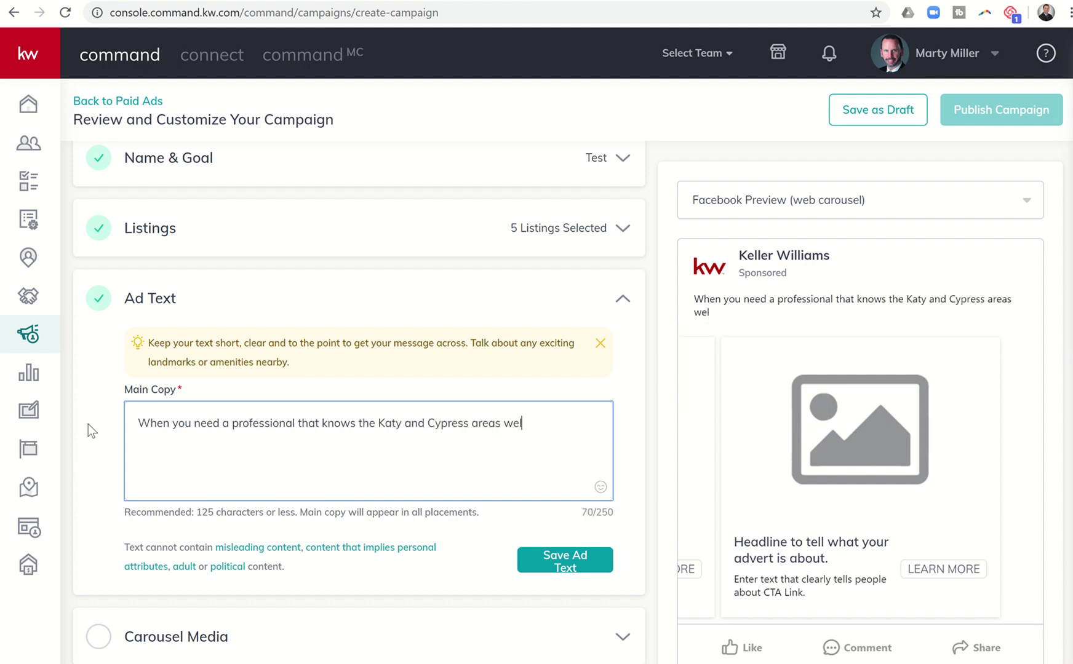
text(l, you want to know Summit )
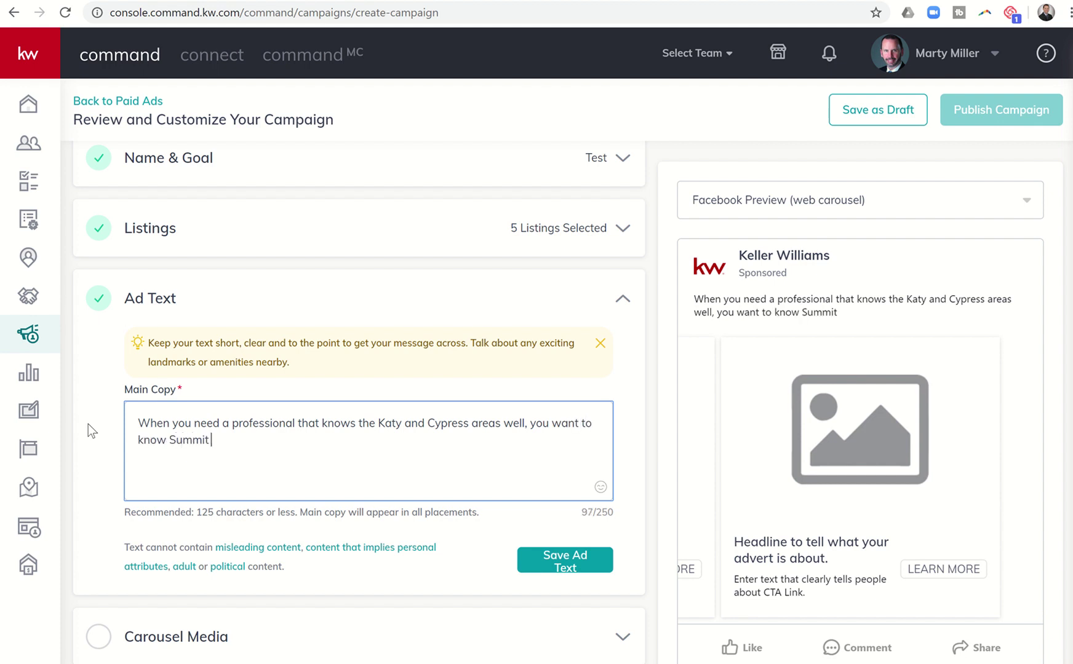
text(Property Group at)
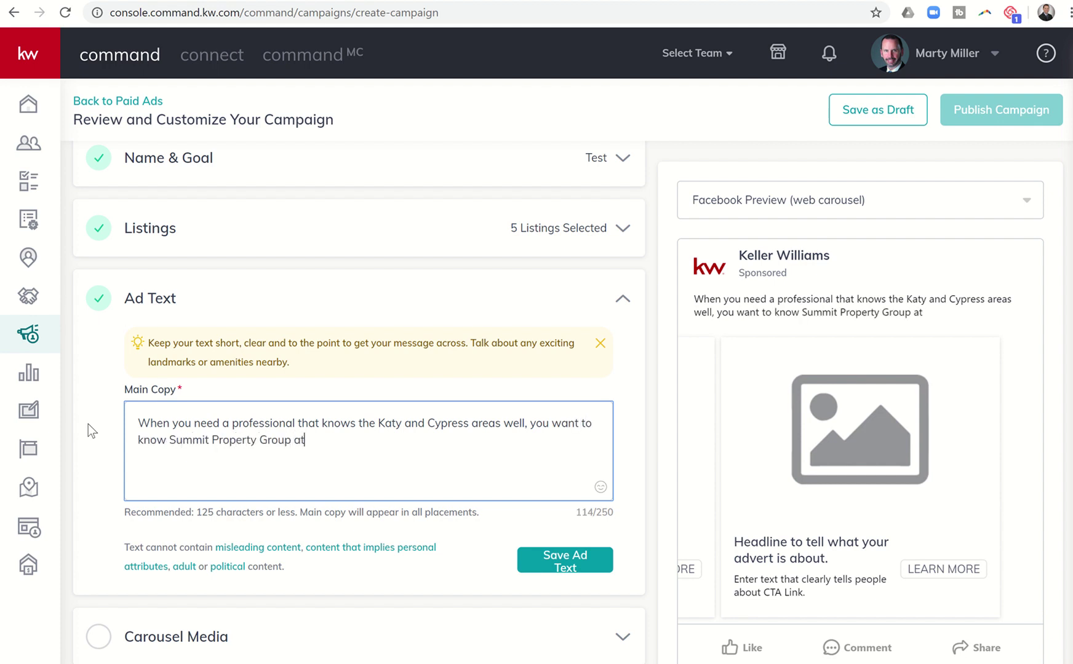
key(BackSpace)
key(BackSpace)
text(Houston A)
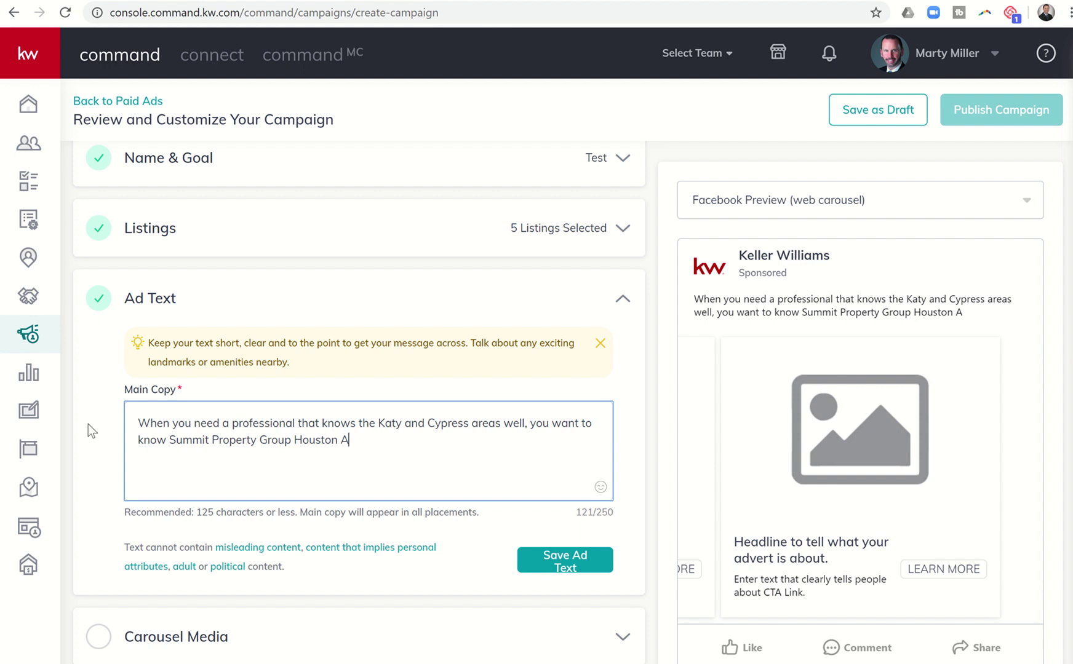
text(Keller W)
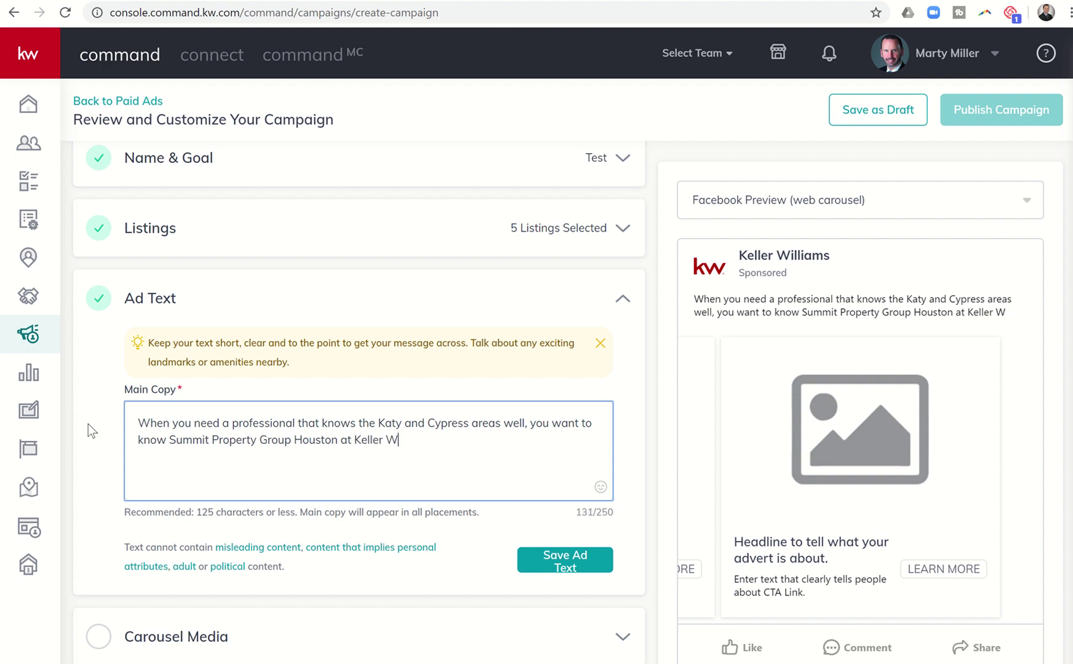
text(illiams Paltinu)
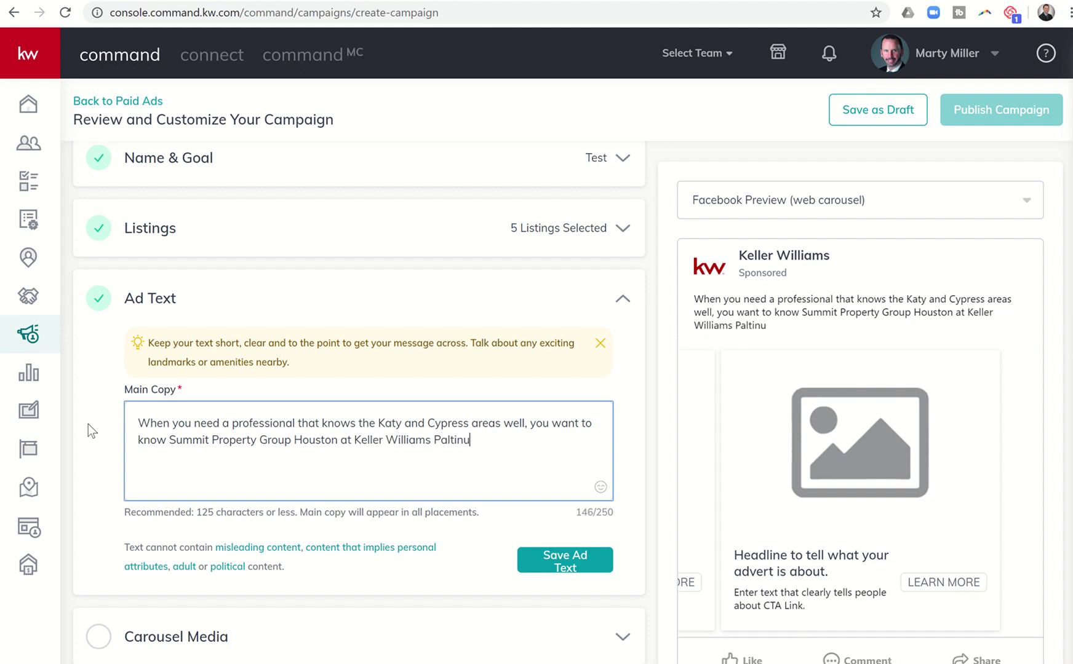
key(BackSpace)
key(BackSpace)
key(BackSpace)
key(BackSpace)
key(BackSpace)
key(BackSpace)
text(latinum!)
scroll(375, 443, down, 1)
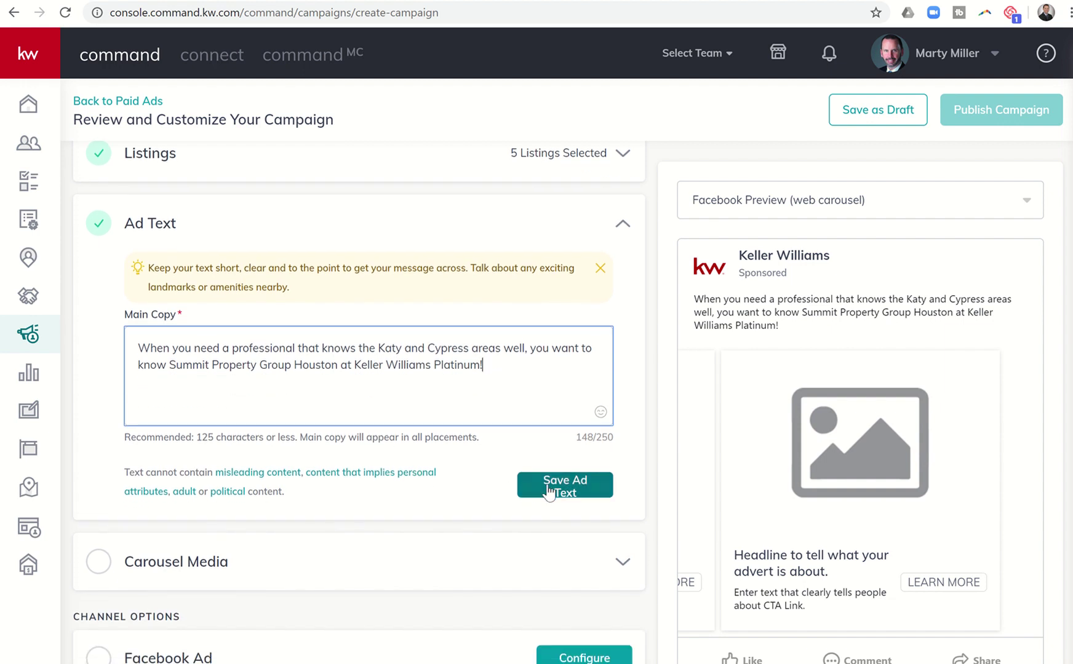
- Save the new main copy and expand the Carousel Media section
click(549, 492)
click(474, 355)
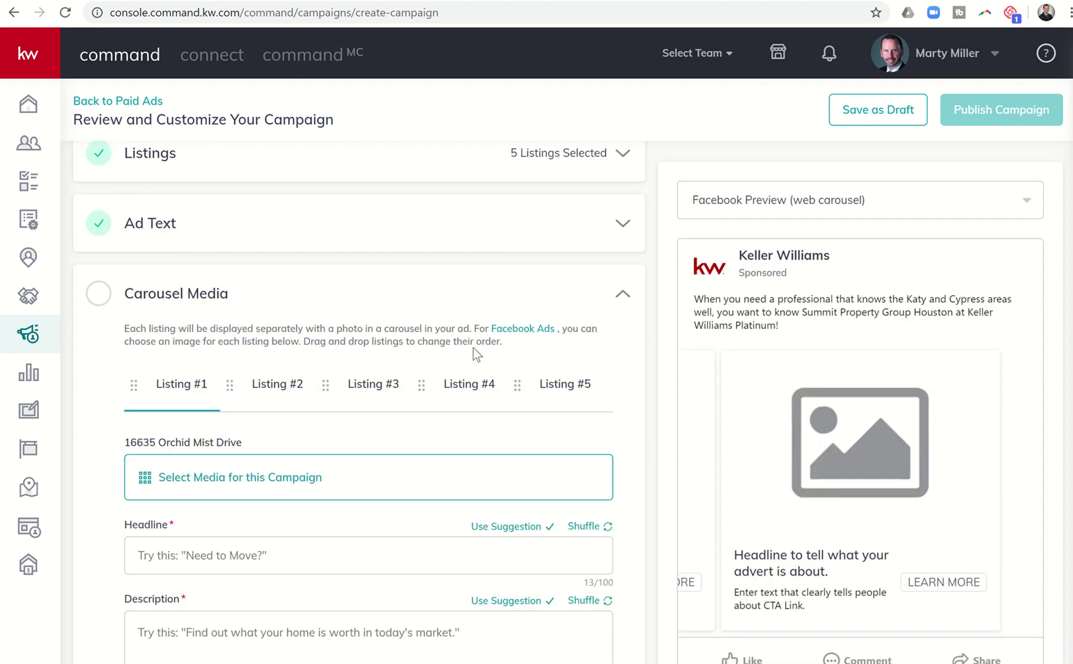
scroll(266, 418, down, 3)
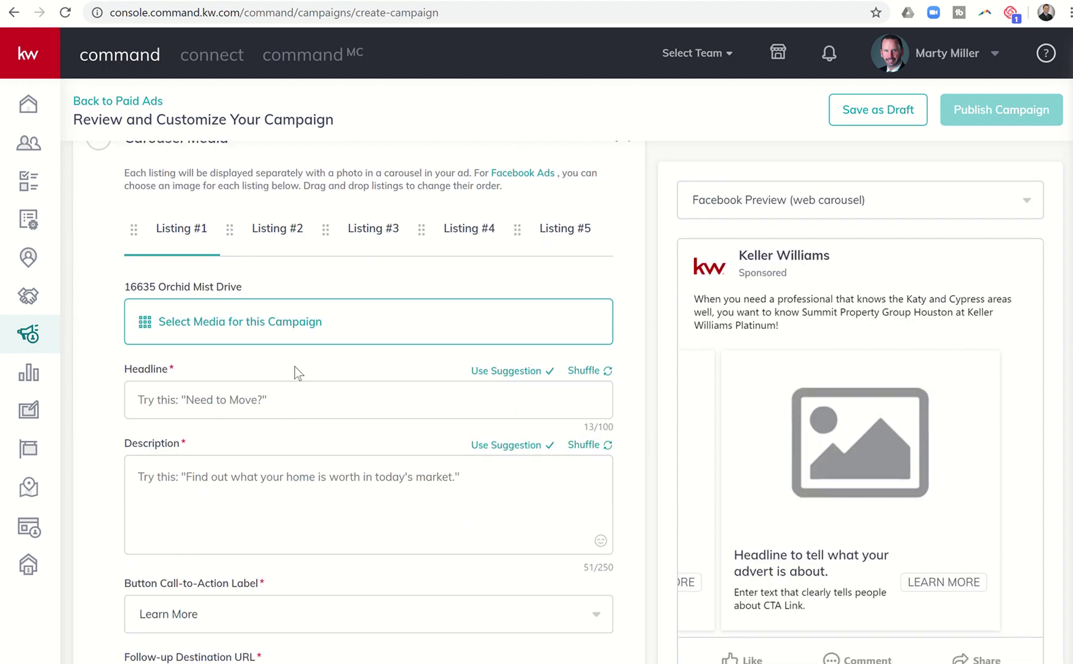
- Open Select Media and browse the listing's exterior and interior photos
click(216, 330)
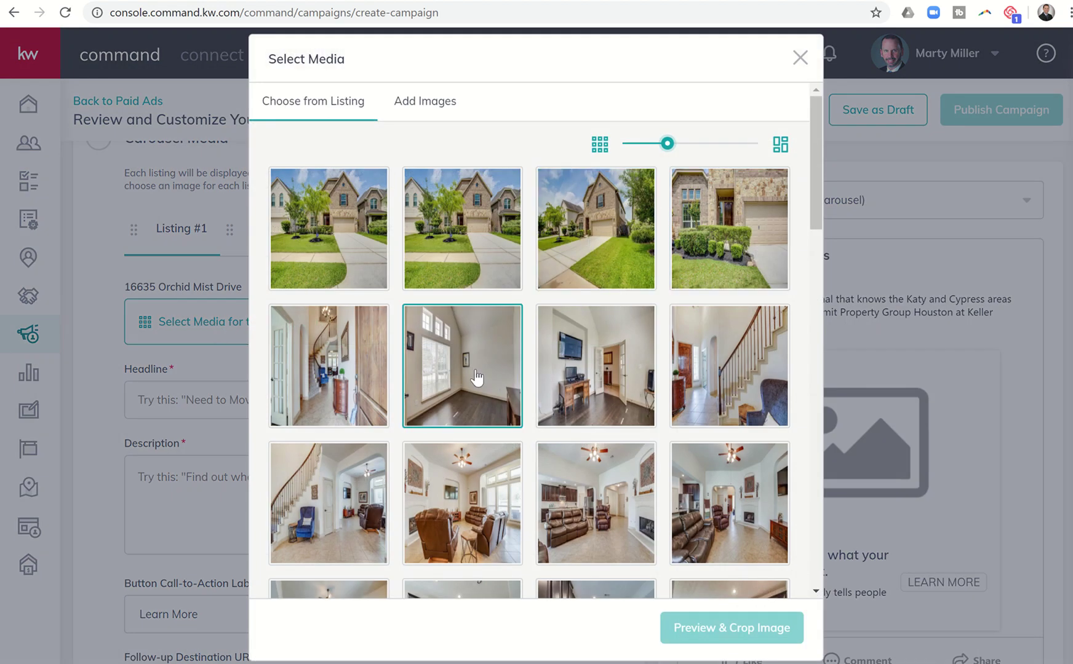
scroll(615, 373, down, 10)
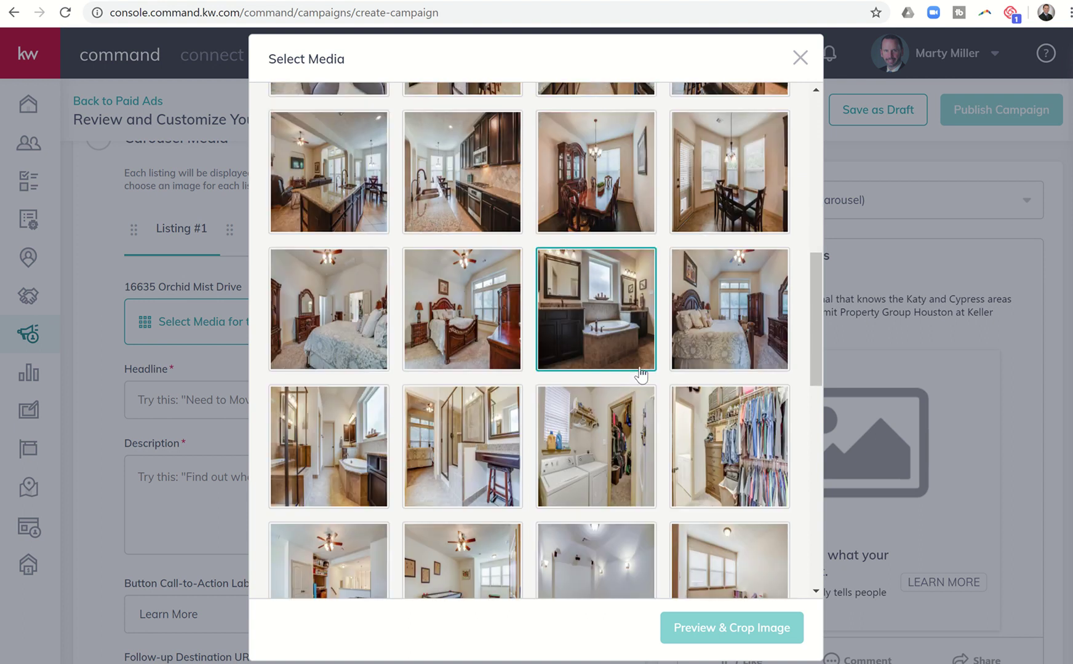
scroll(640, 372, down, 13)
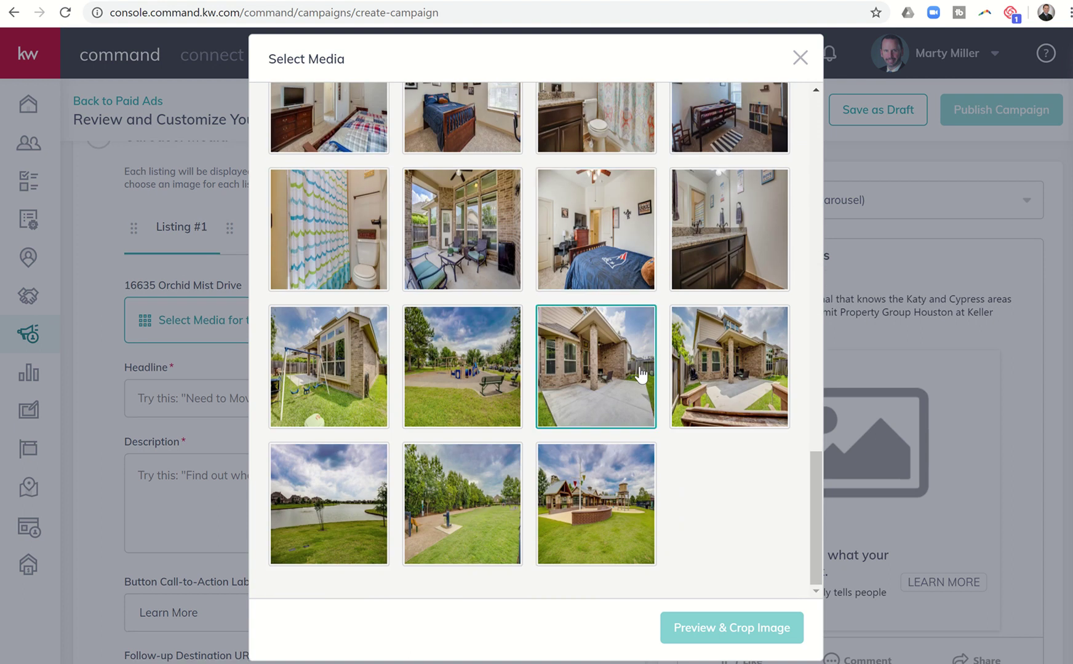
scroll(639, 372, down, 5)
scroll(590, 372, up, 15)
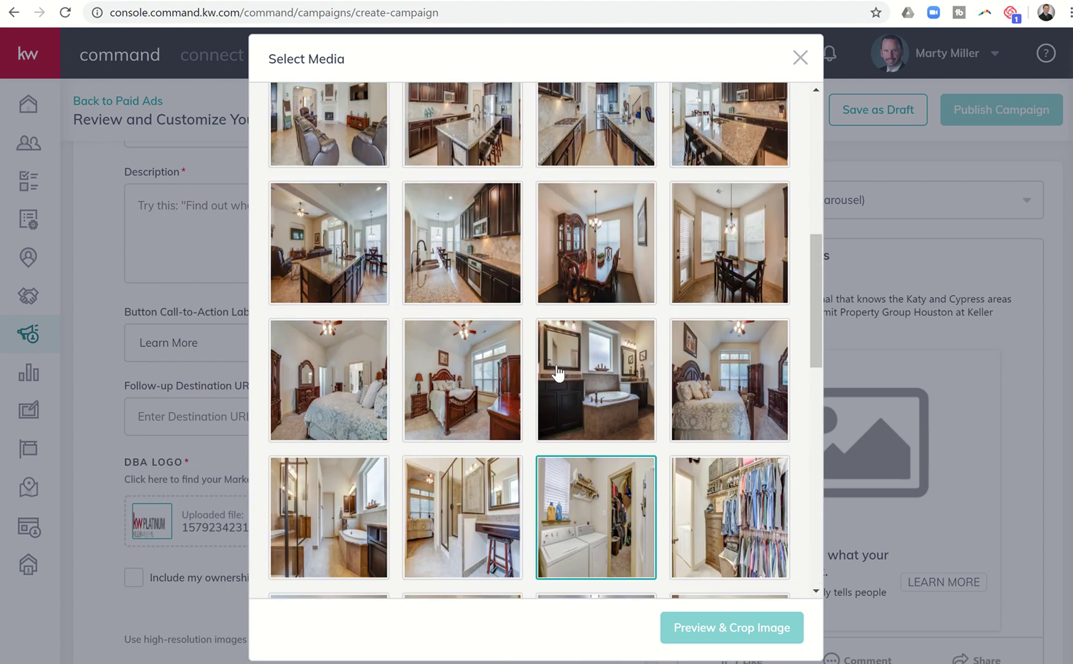
scroll(557, 373, up, 10)
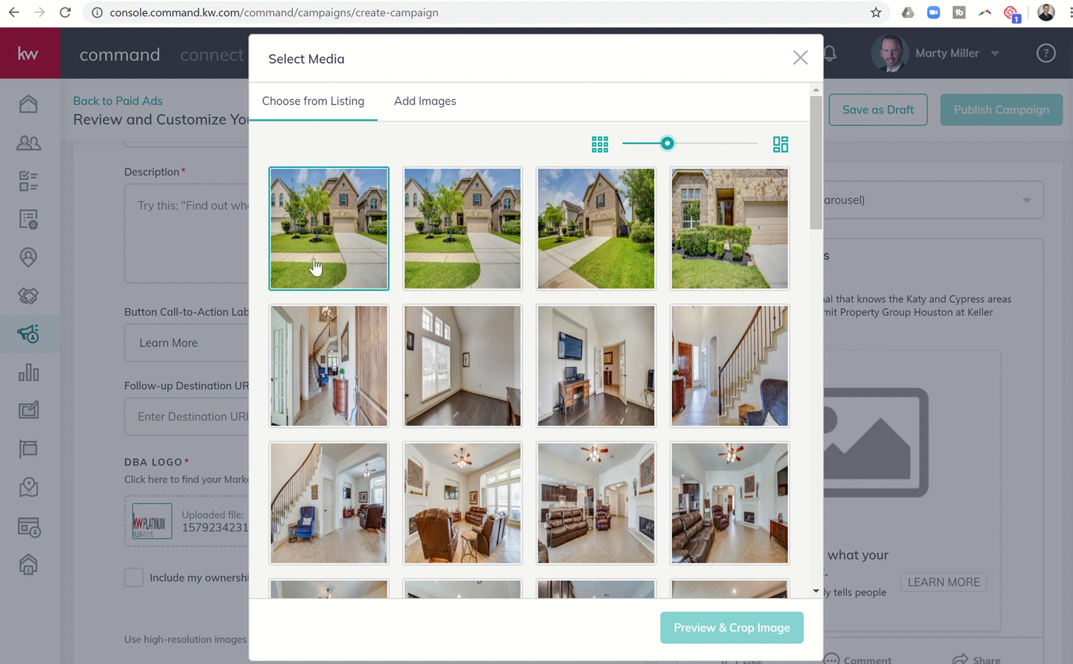
- Crop the front exterior photo to a 1:1 square and save it as Listing #1's image
click(446, 105)
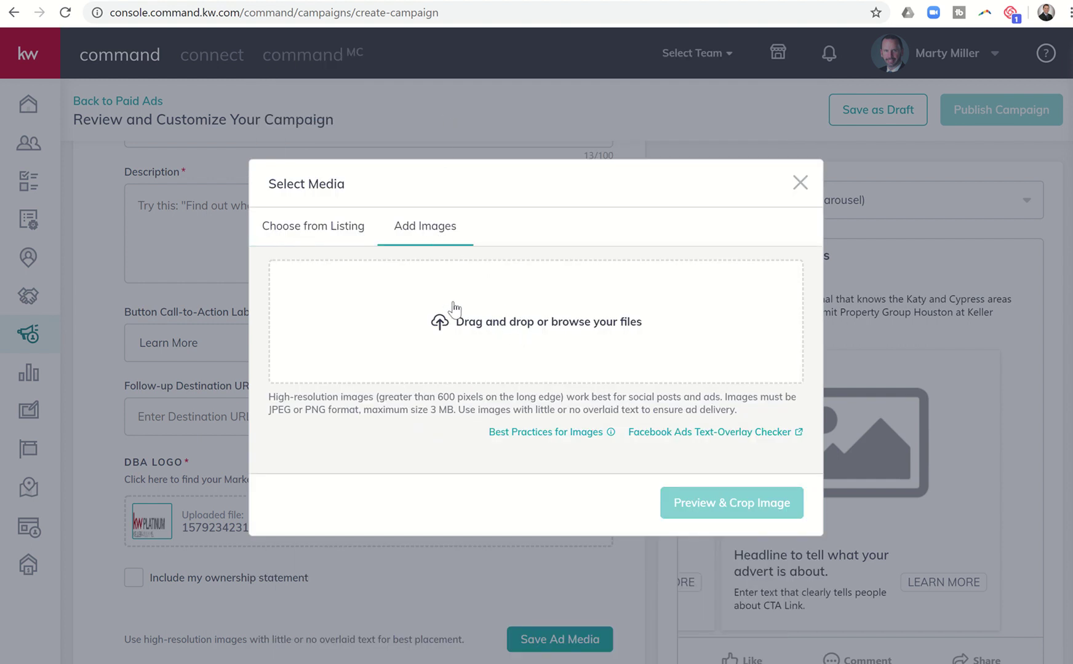
click(330, 236)
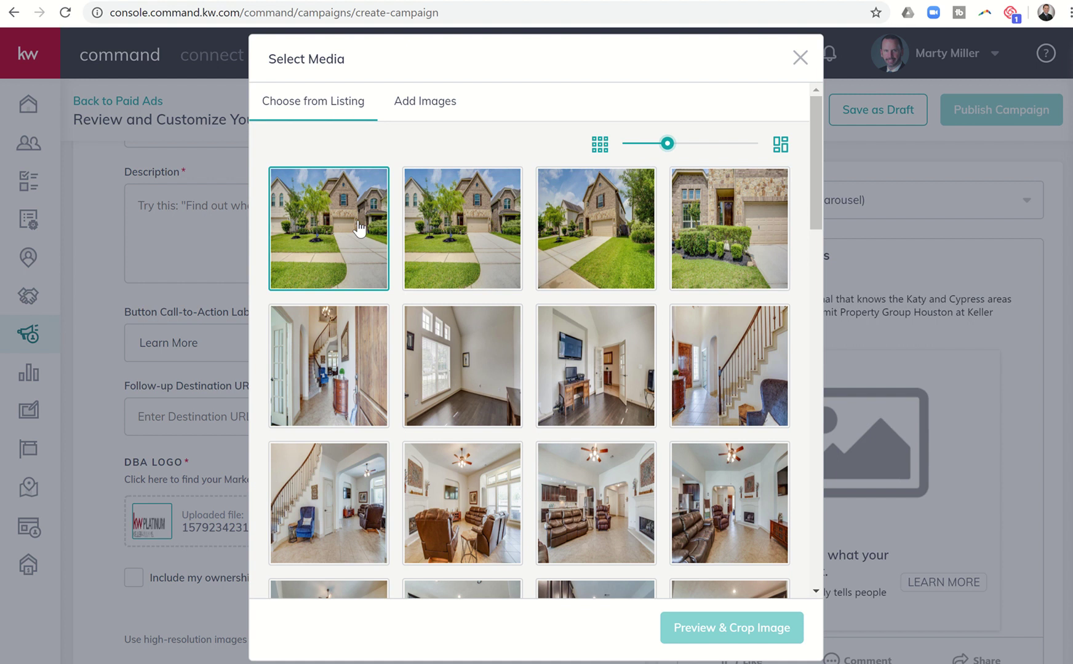
click(322, 240)
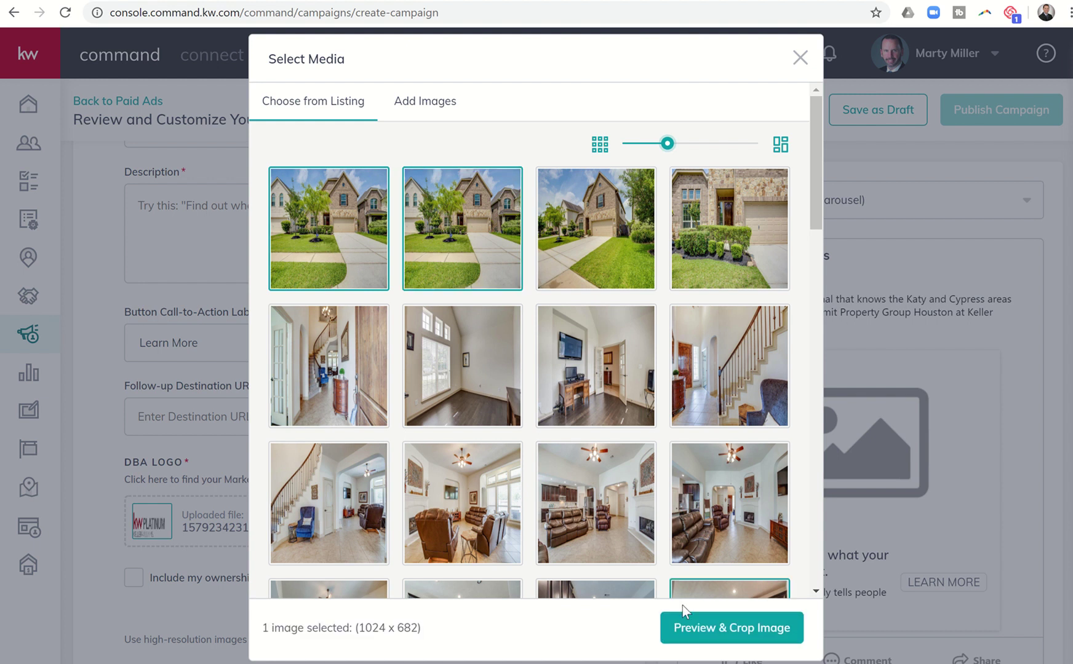
click(695, 632)
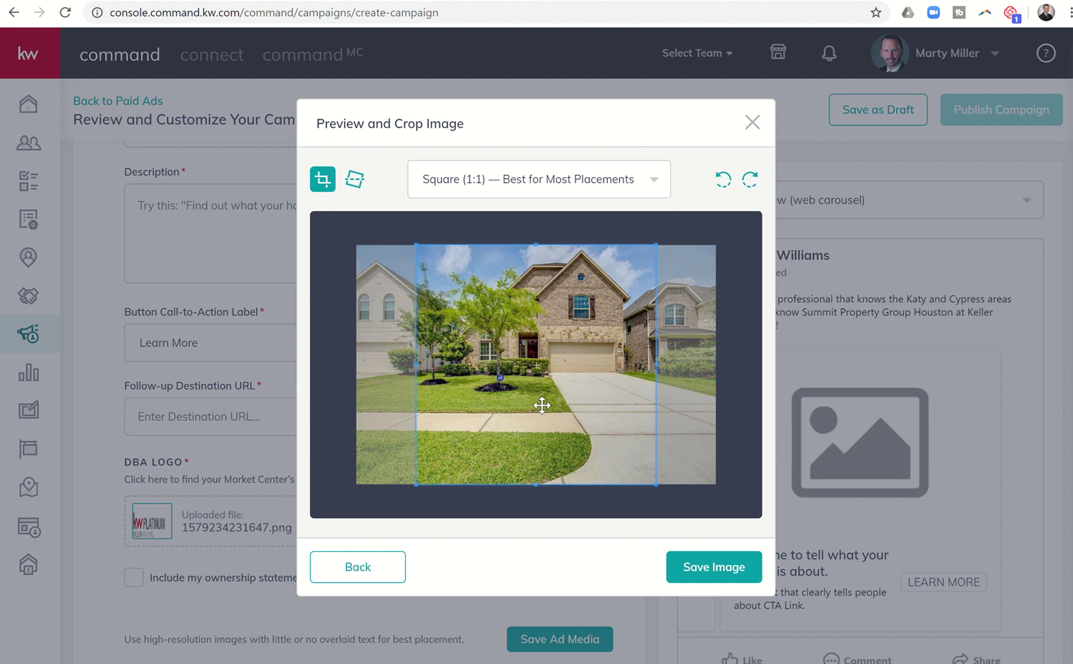
mouse_move(542, 405)
mouse_down()
mouse_move(551, 404)
mouse_move(524, 403)
mouse_up()
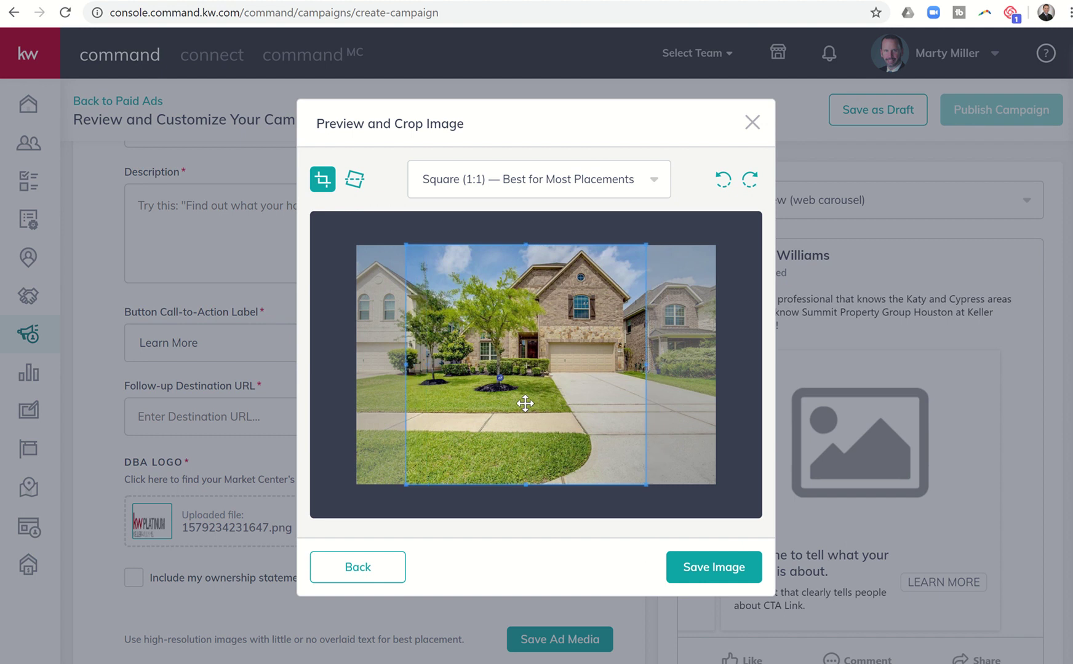
click(683, 567)
scroll(240, 264, up, 1)
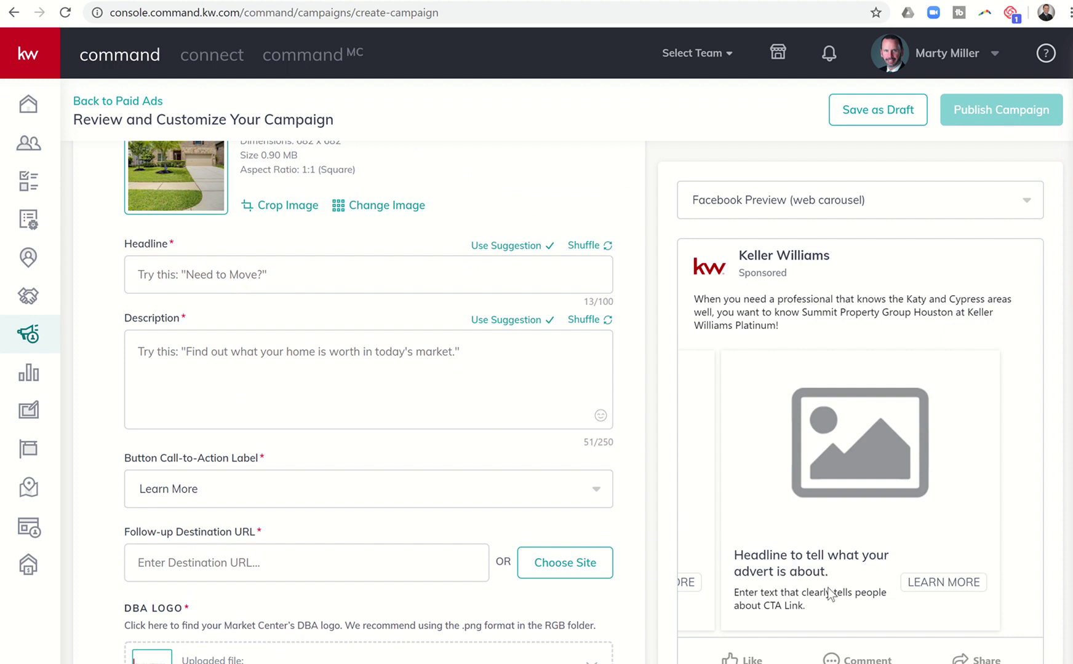
- Set Listing #1's headline to 'This Cypress home sold for 102% of list price...'
click(325, 279)
text(Th)
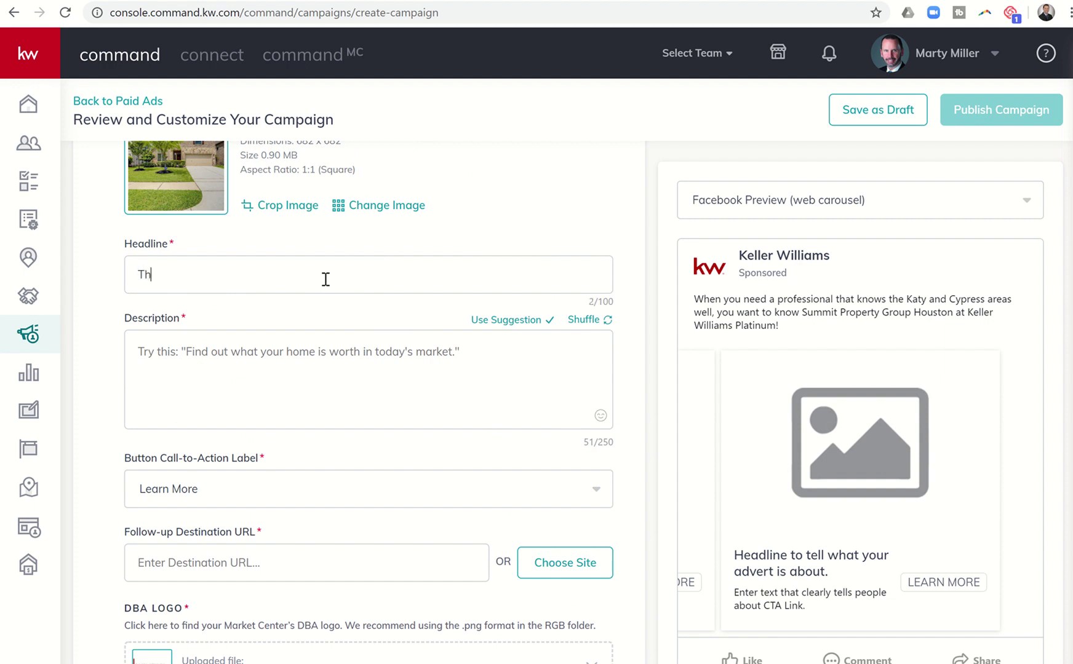
text(is Cypress Hhome sold)
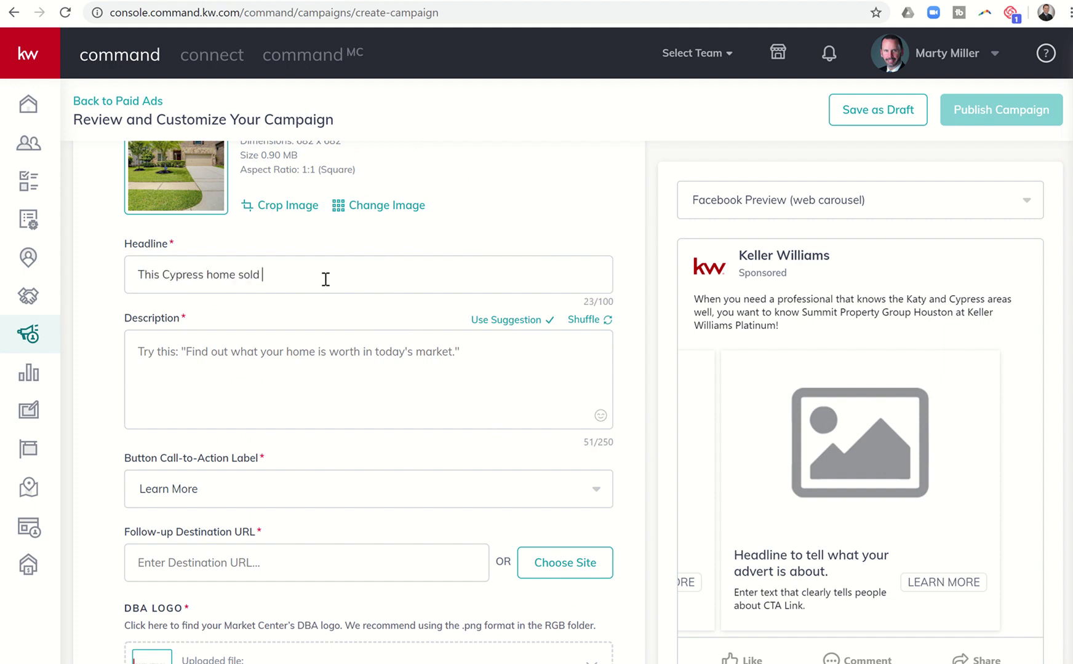
key(BackSpace)
key(BackSpace)
key(BackSpace)
text(was i)
key(BackSpace)
key(BackSpace)
text(old for 102% of list pirce)
key(BackSpace)
key(BackSpace)
text(ce.)
scroll(325, 279, up, 1)
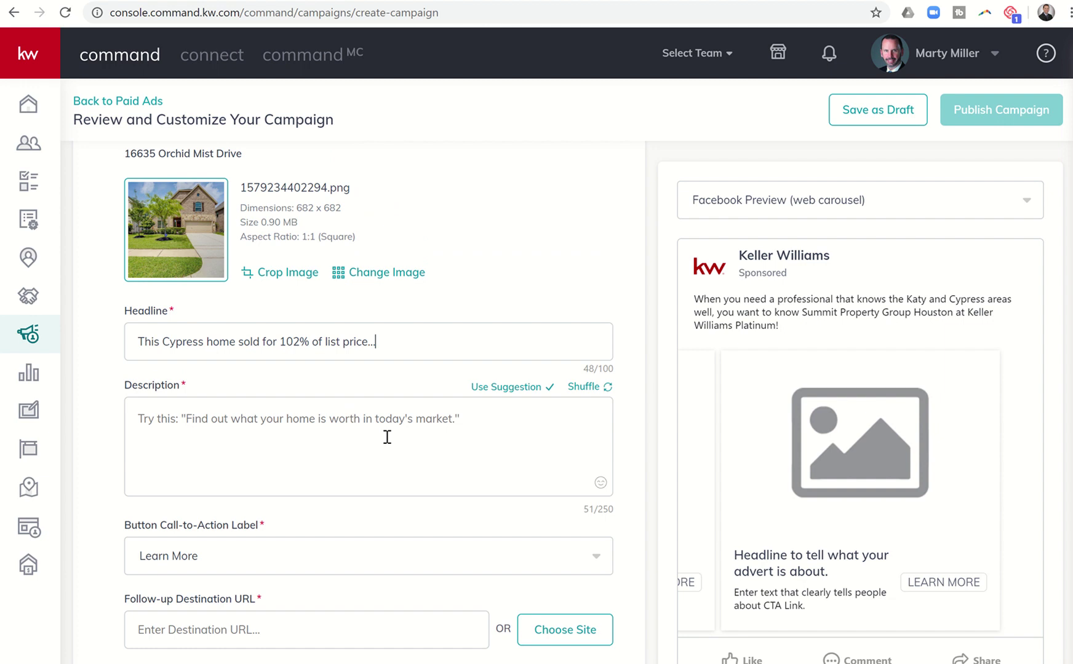
- Write Listing #1's description inviting readers to learn about Summit Property Group and visit the website
click(381, 471)
scroll(382, 471, down, 2)
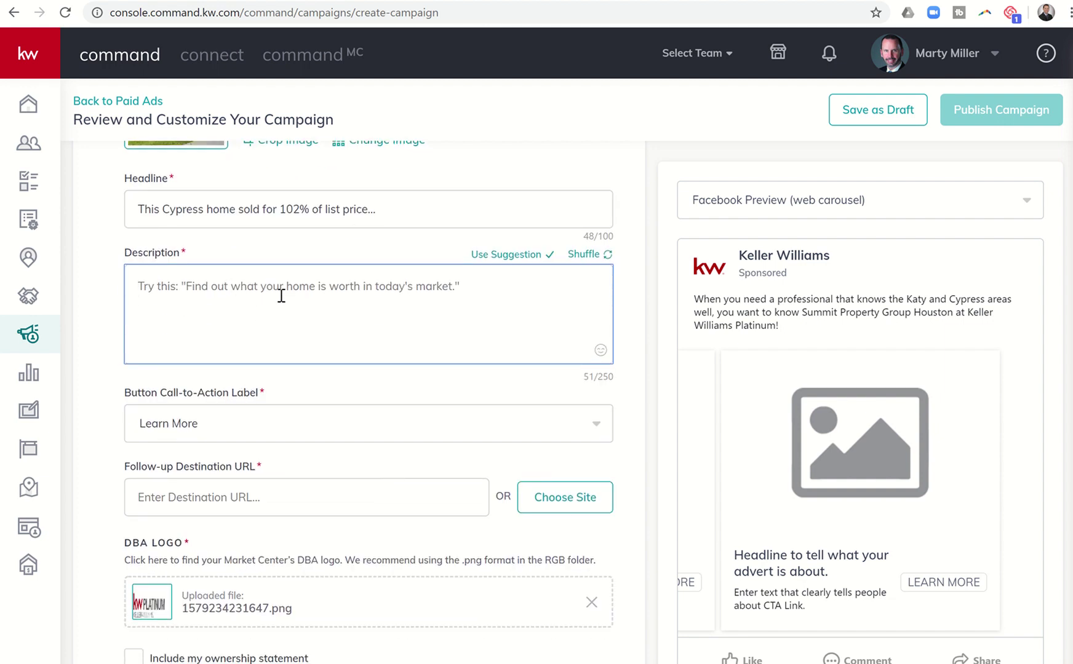
text(To find o)
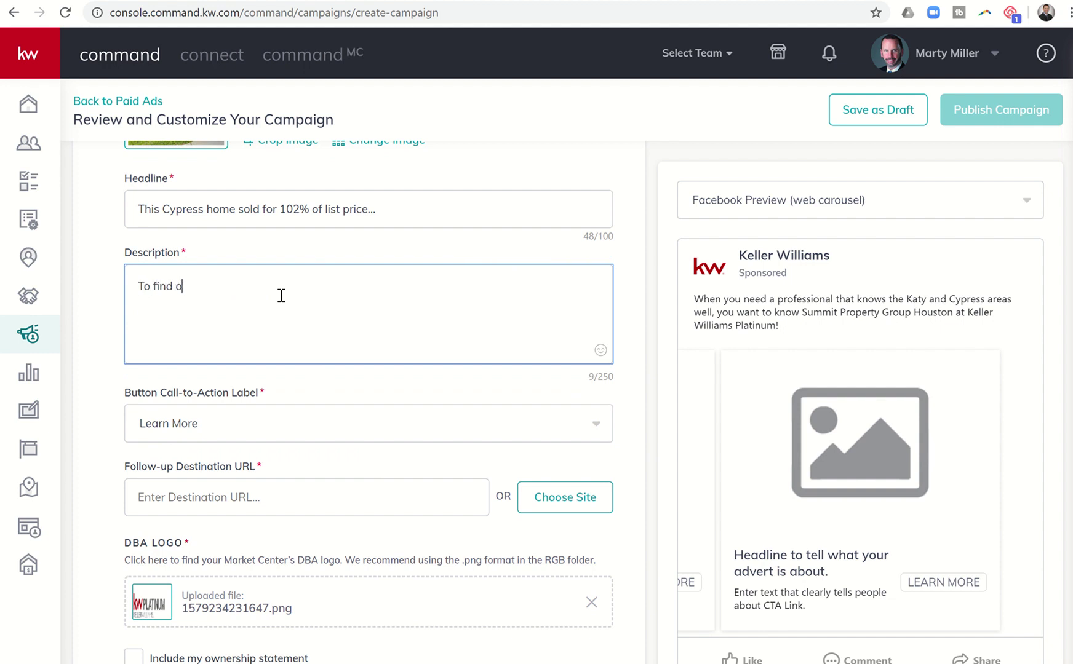
text(ut more about Summit Property)
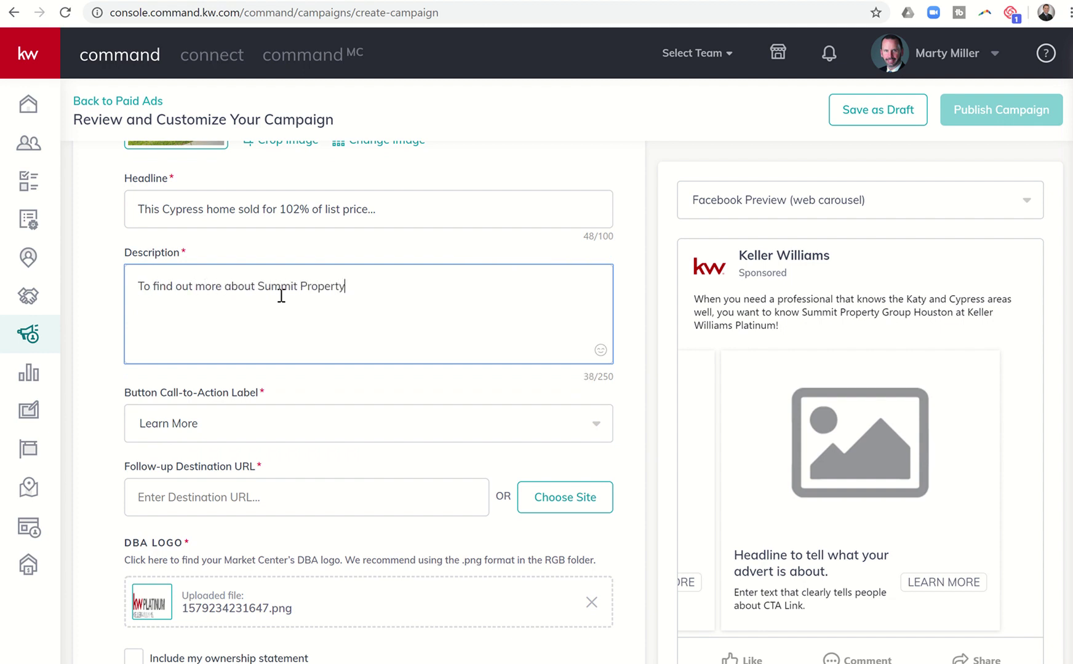
text( r)
text(Group and how e)
key(BackSpace)
text(we can help you sel)
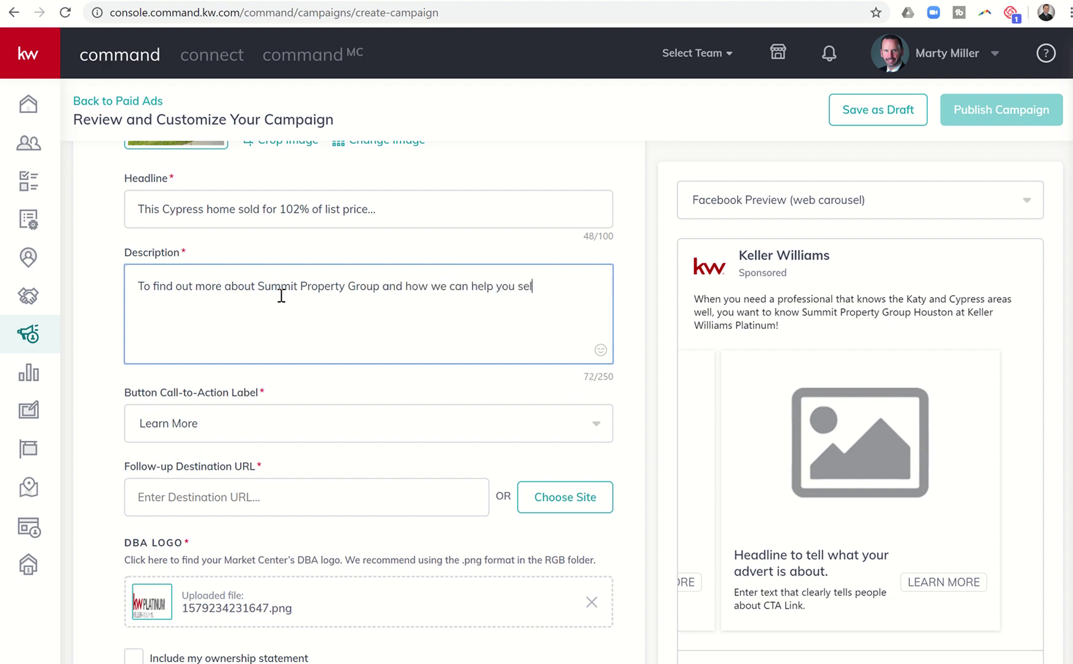
text(l your home, please is)
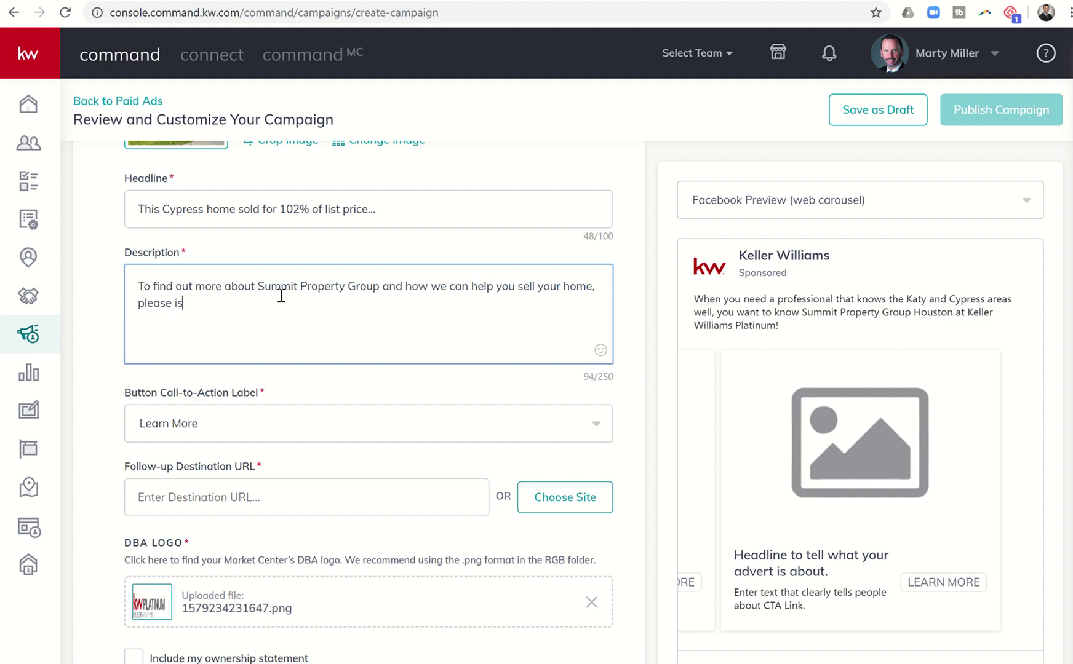
key(BackSpace)
key(BackSpace)
text(vist us)
text(sit us)
key(BackSpace)
key(BackSpace)
key(BackSpace)
text(t us at our websti)
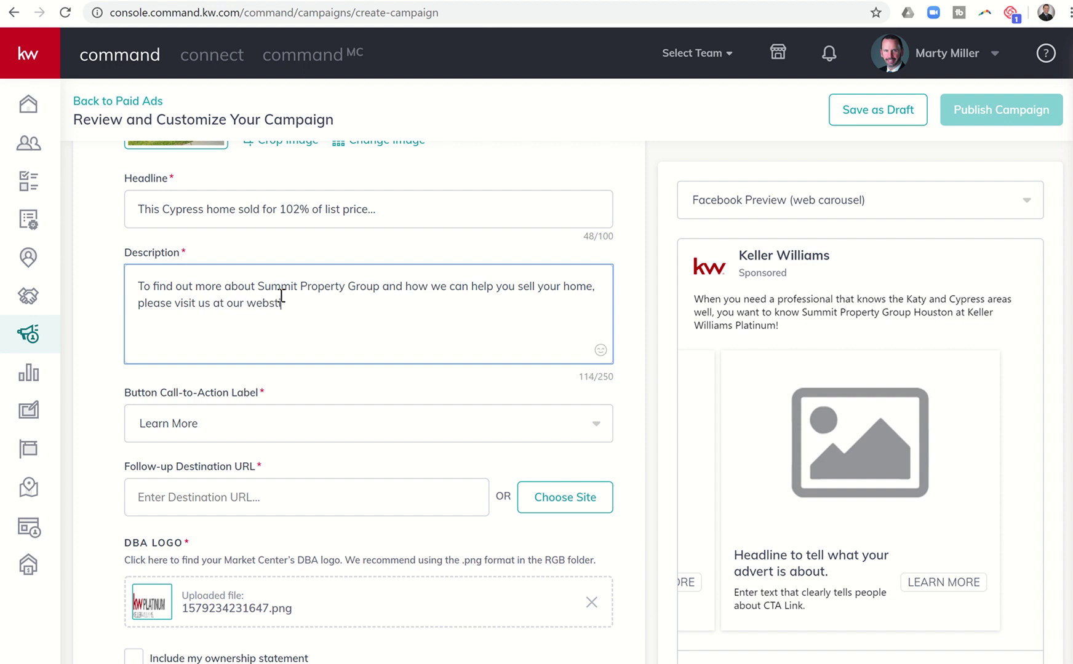
key(BackSpace)
key(BackSpace)
text(ite below!)
- Keep Learn More as the call-to-action and enter the agent's kw.com website as destination URL
click(224, 423)
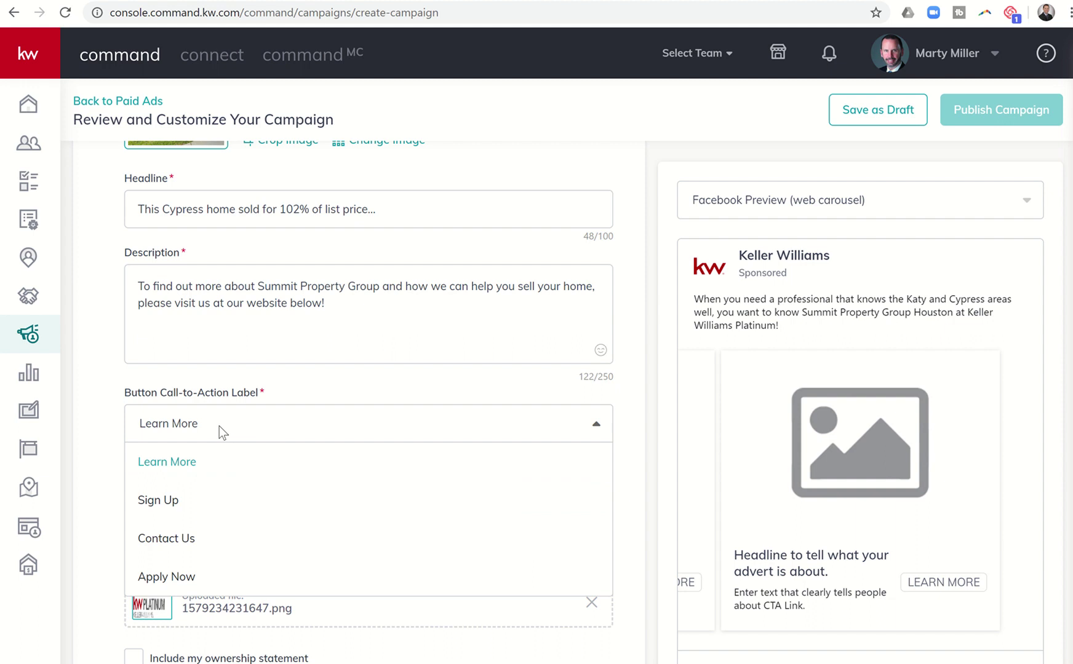
click(219, 426)
click(189, 496)
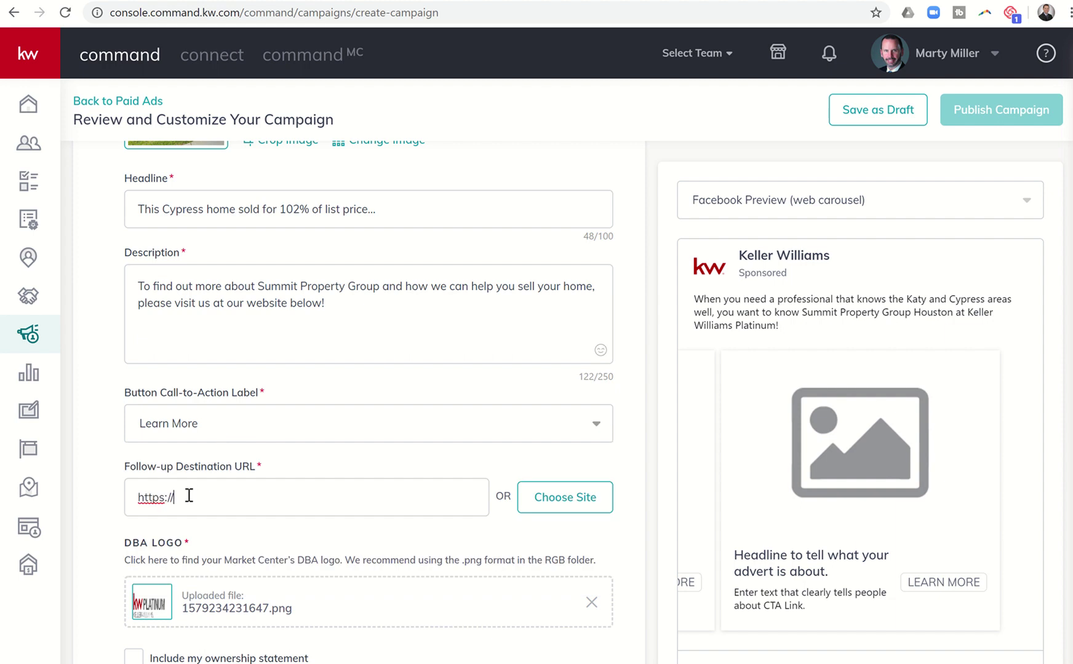
text(mo)
text(rtymiller.k)
text(w.com)
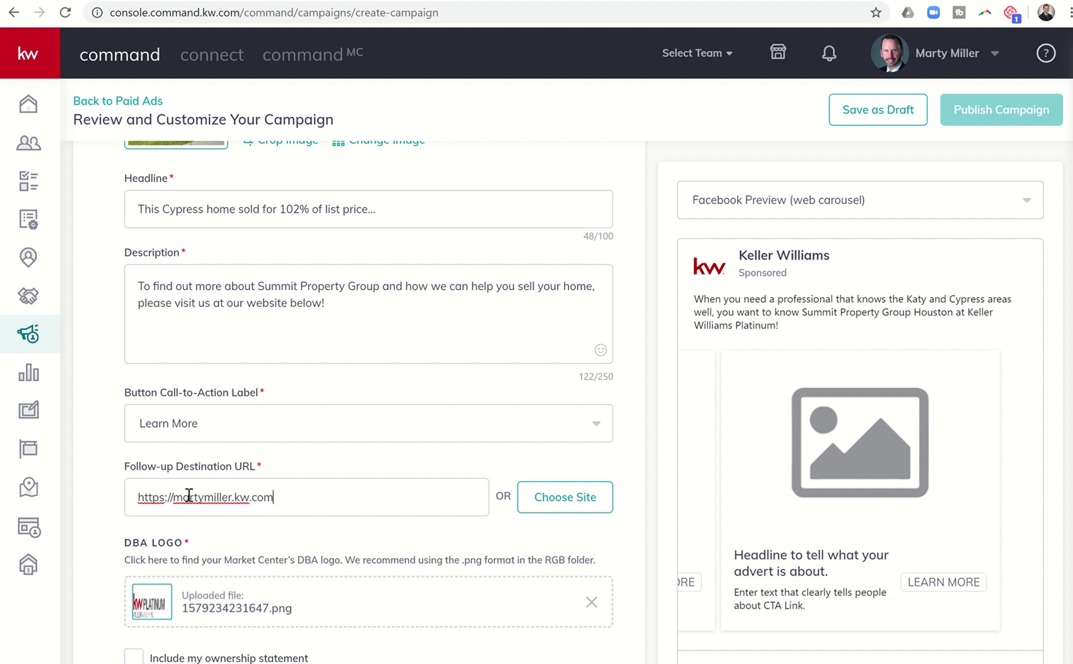
- Select Listing #1's description text to copy it for reuse
drag(326, 302, 126, 293)
key(ctrl+c)
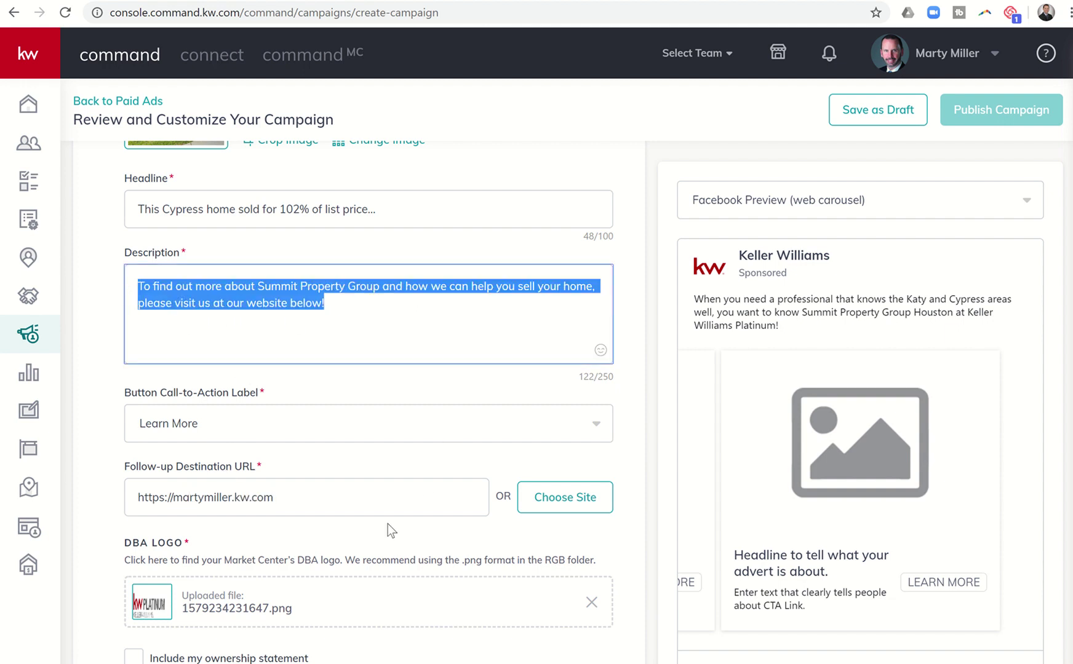
scroll(386, 524, down, 2)
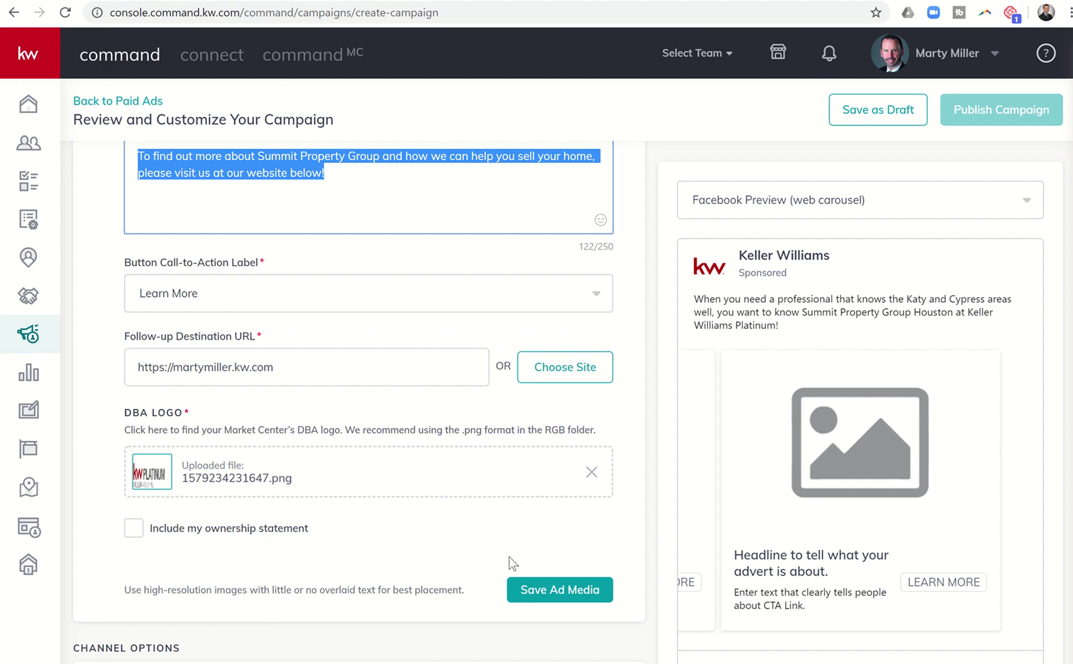
scroll(509, 557, up, 7)
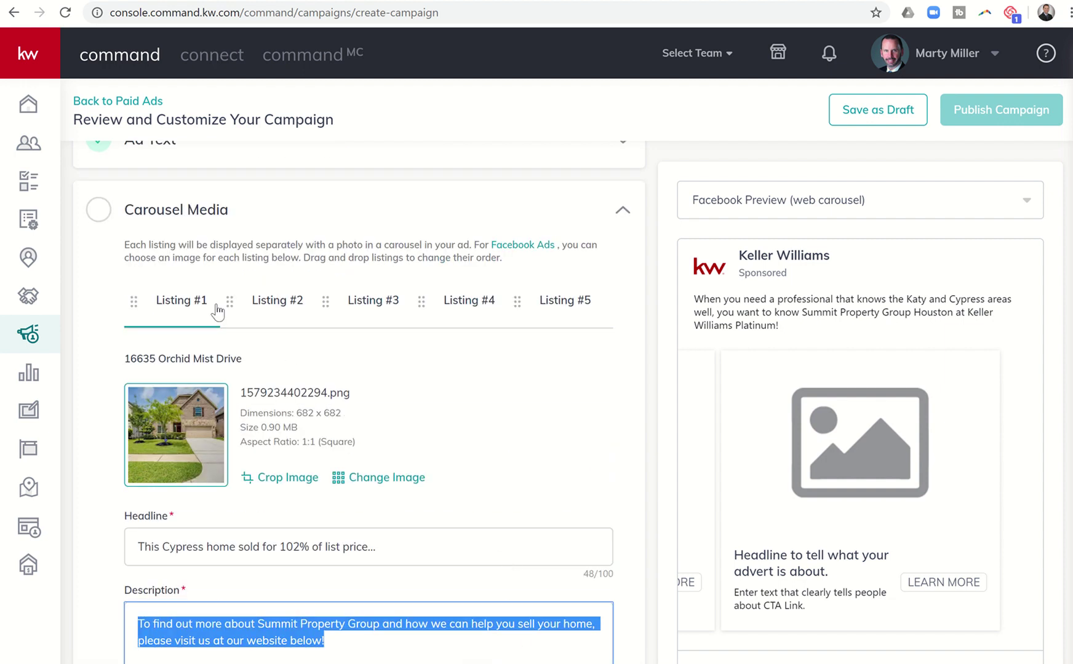
- Give Listing #2 the headline 'This Katy area home sold in less than one week....'
click(277, 304)
click(208, 470)
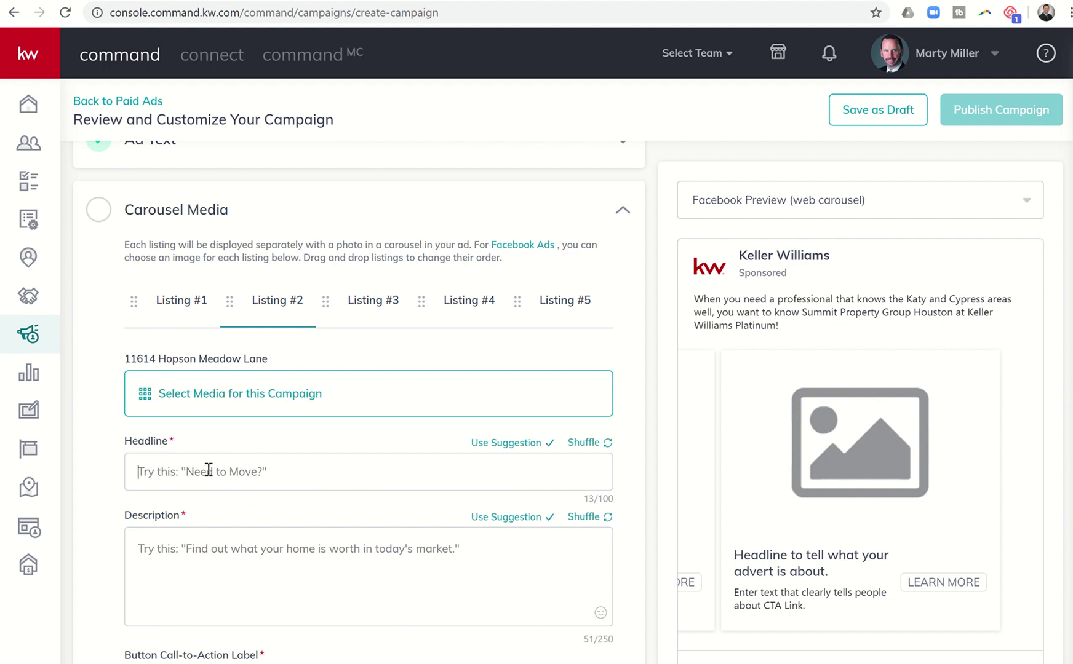
text(Thi)
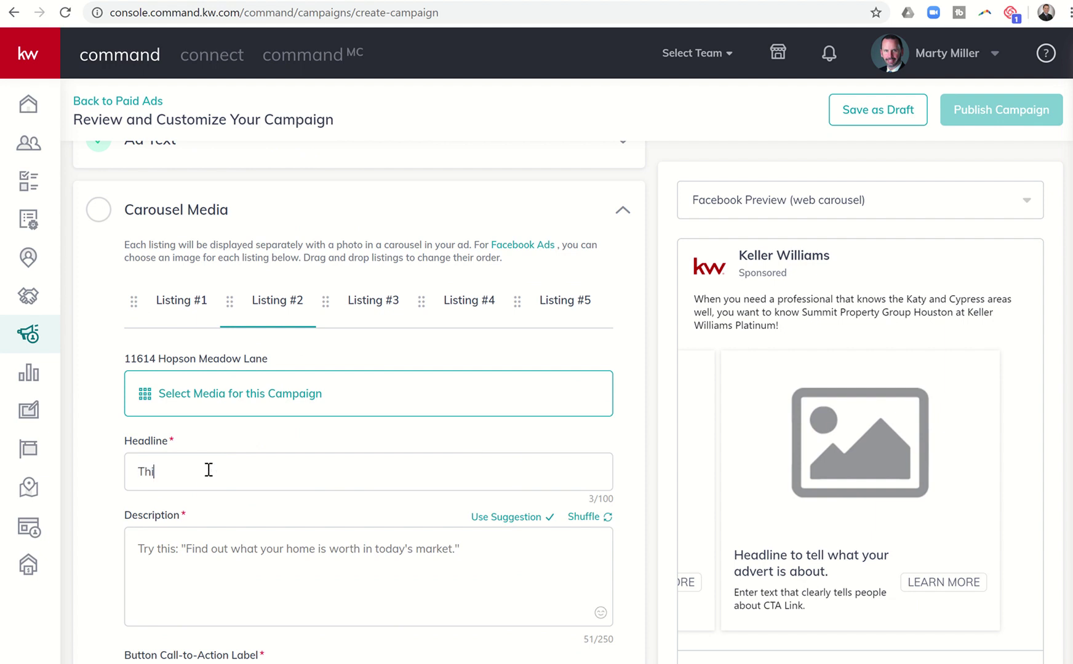
text(s Katy area home sold in les)
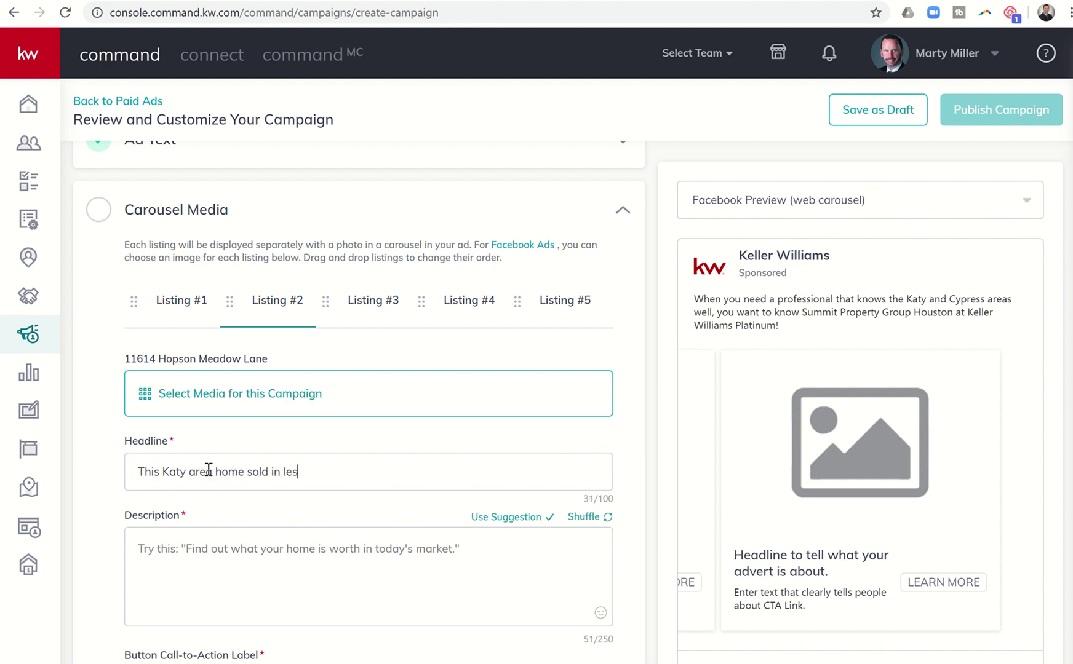
text(s than one week....)
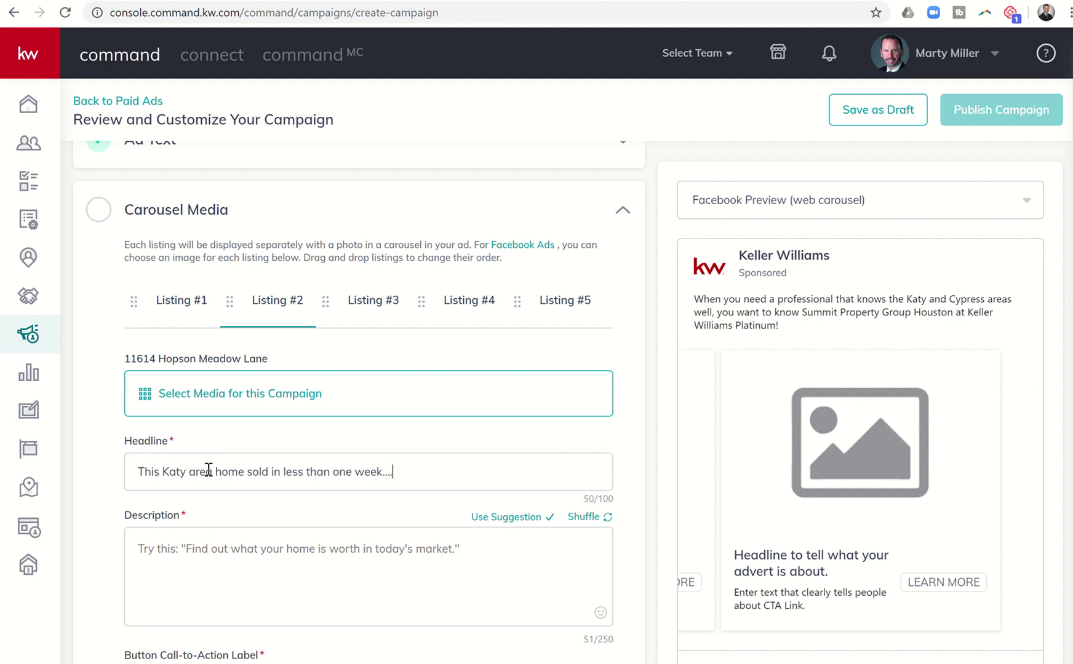
- Crop the front porch photo to a square and save it as Listing #2's image
click(203, 417)
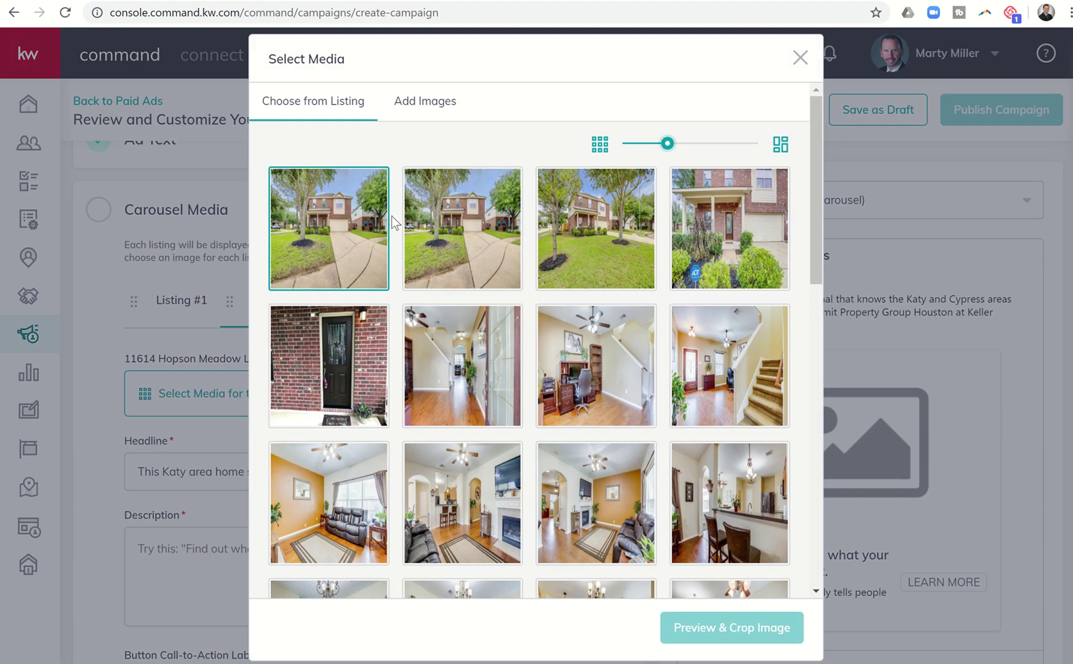
click(426, 102)
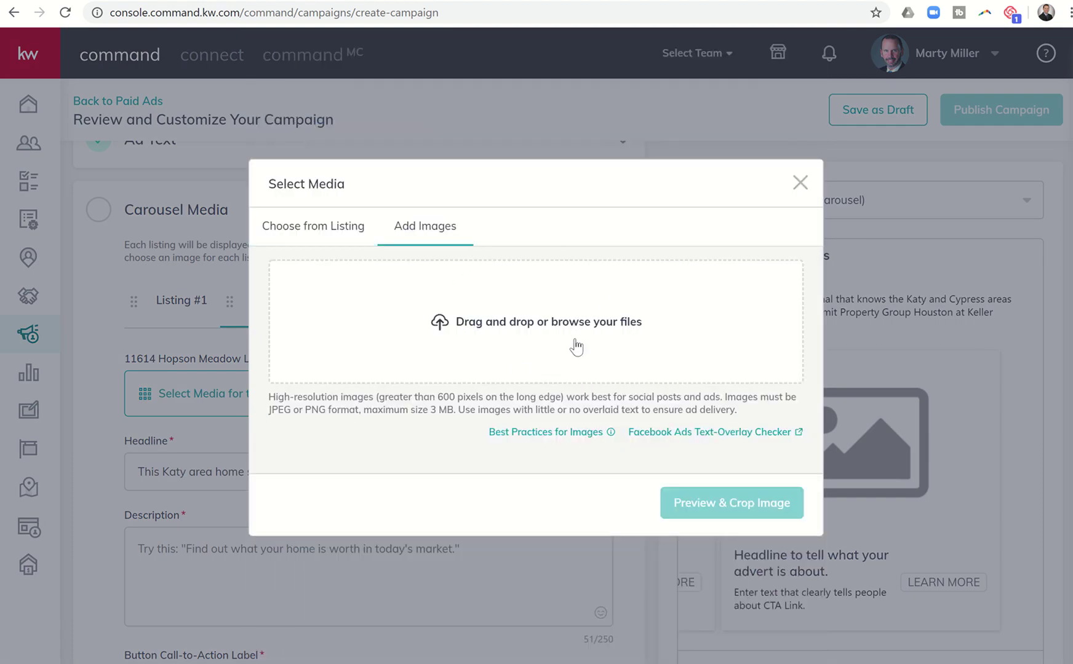
click(346, 227)
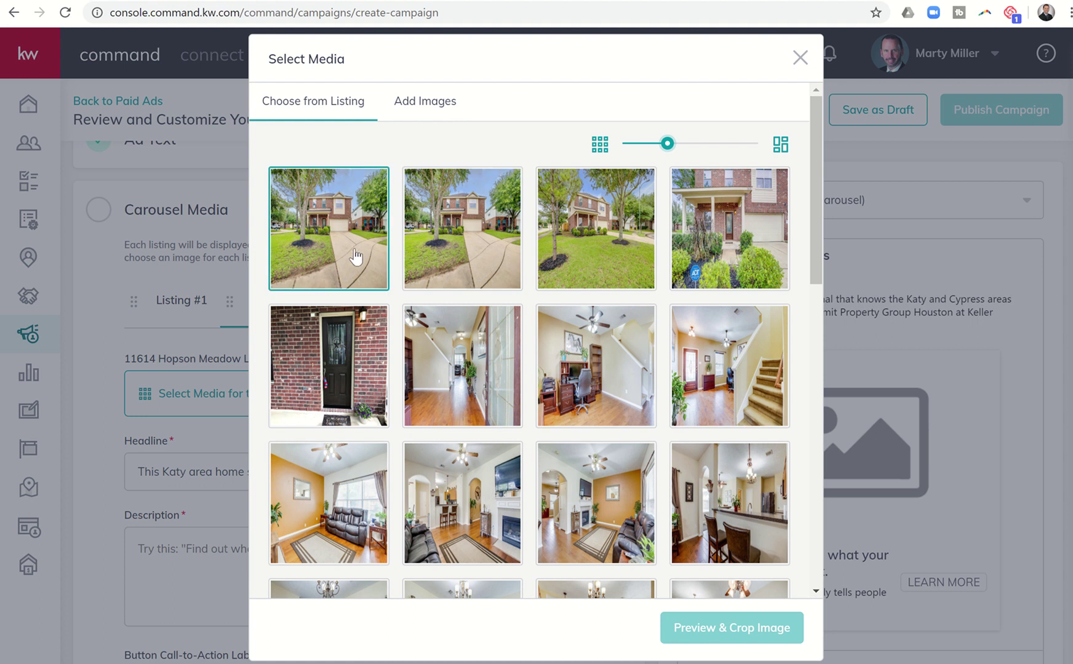
click(462, 229)
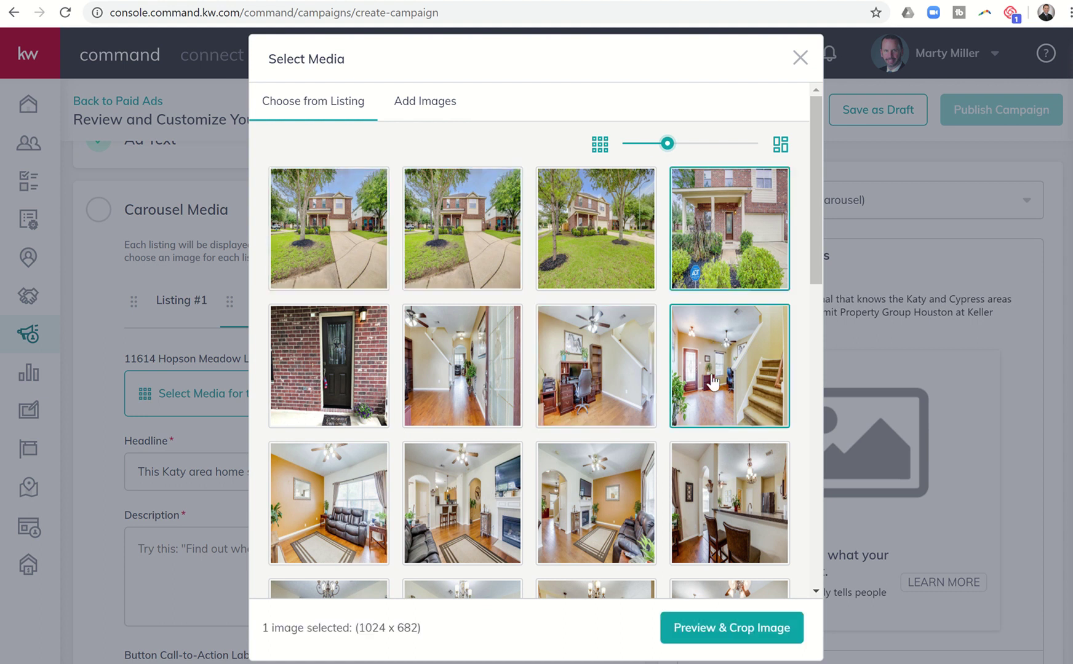
click(735, 626)
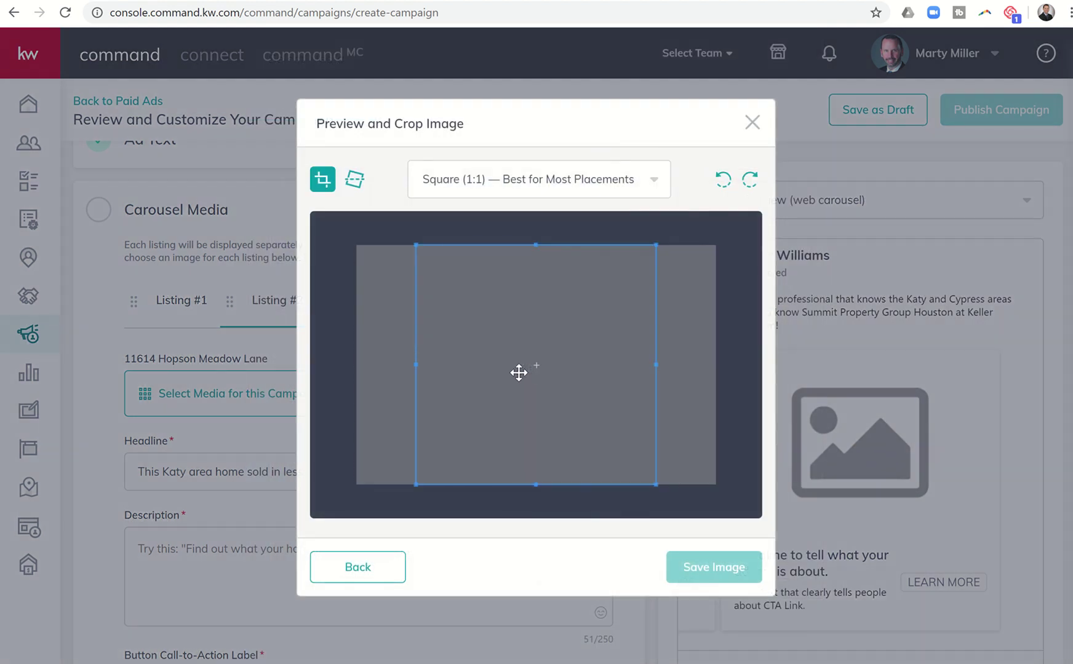
drag(519, 373, 455, 361)
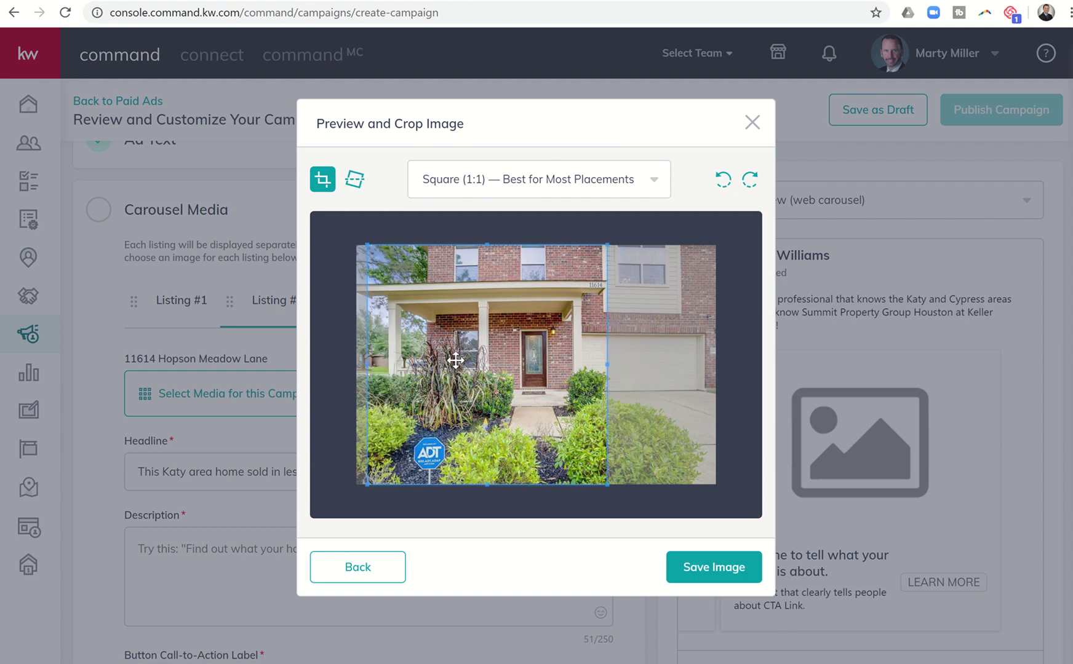
click(726, 576)
scroll(419, 402, down, 2)
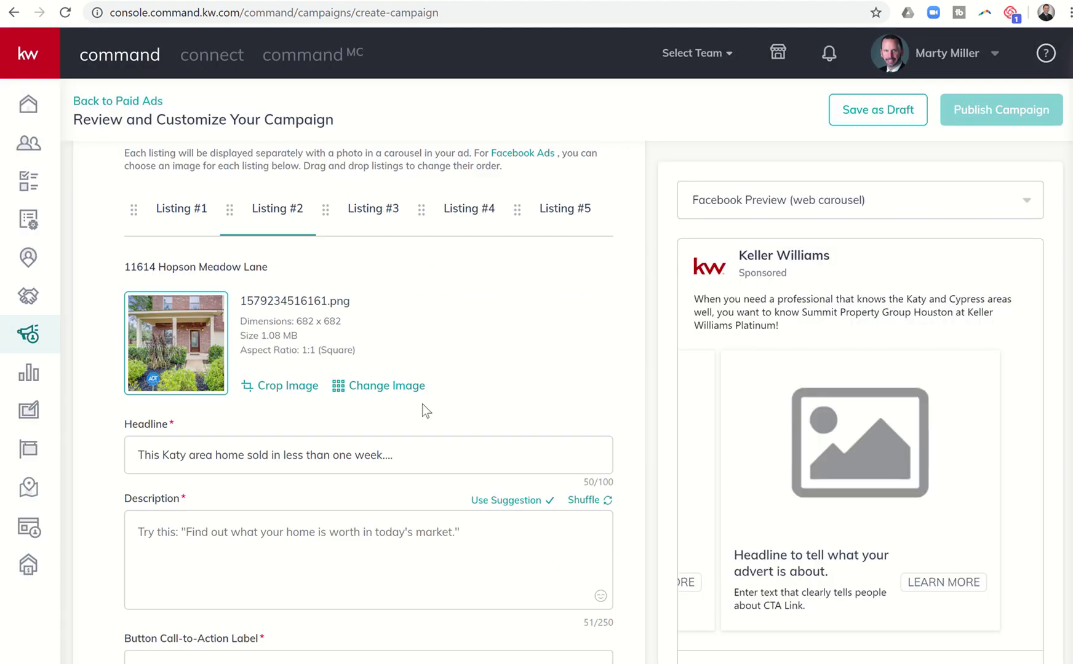
- Paste the shared description and enter the agent's kw.com website URL for Listing #2
click(329, 531)
key(ctrl+v)
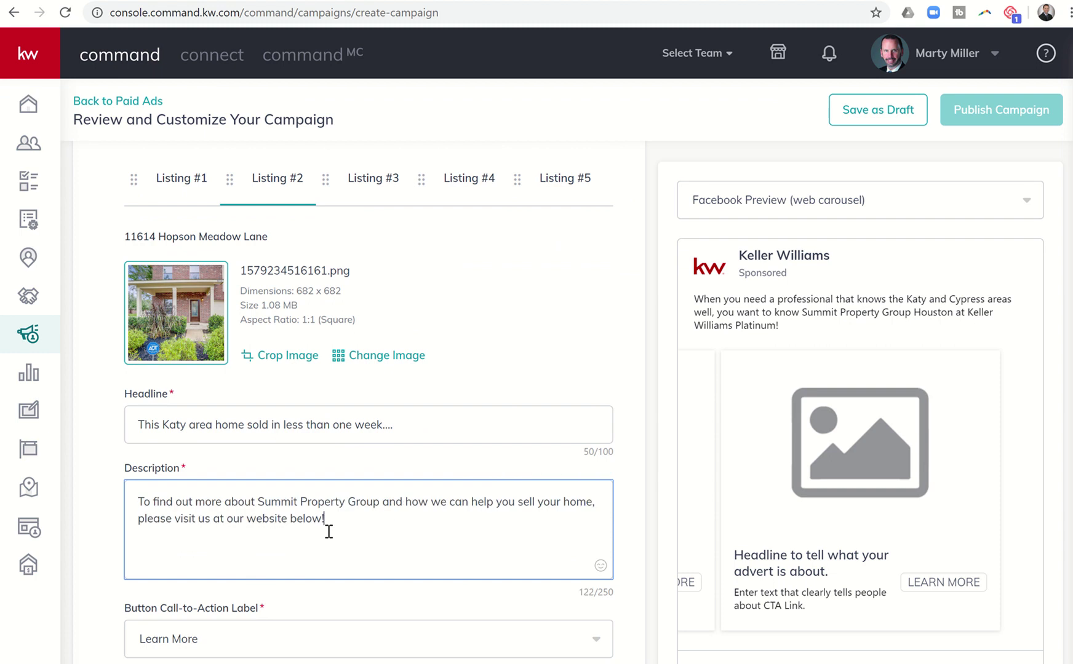
scroll(329, 532, down, 3)
scroll(319, 530, down, 2)
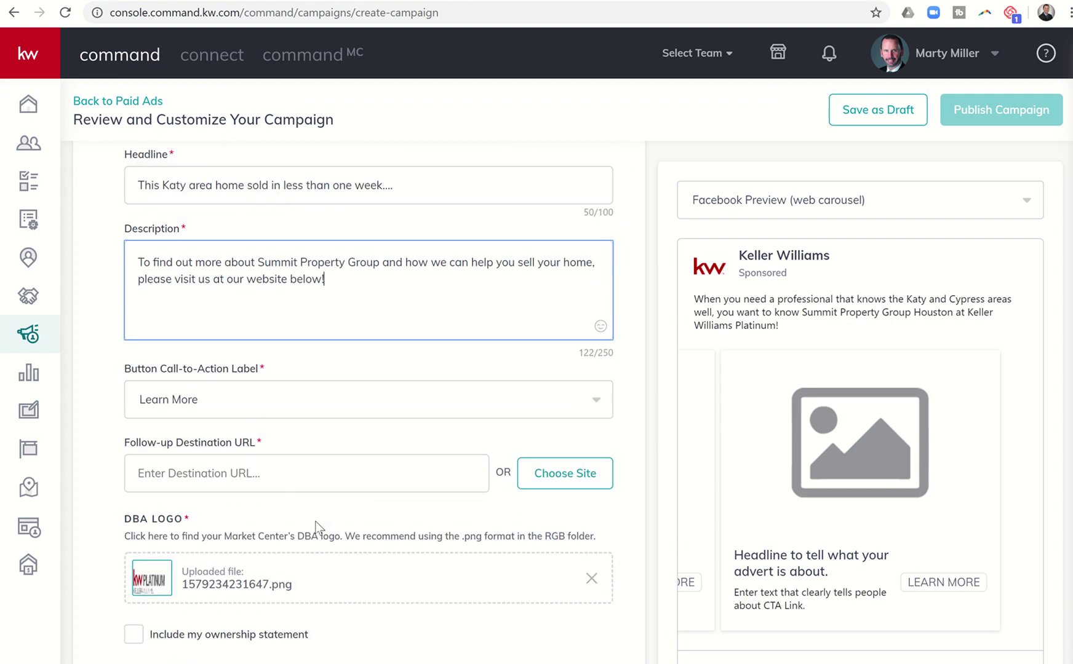
click(280, 478)
text(marty)
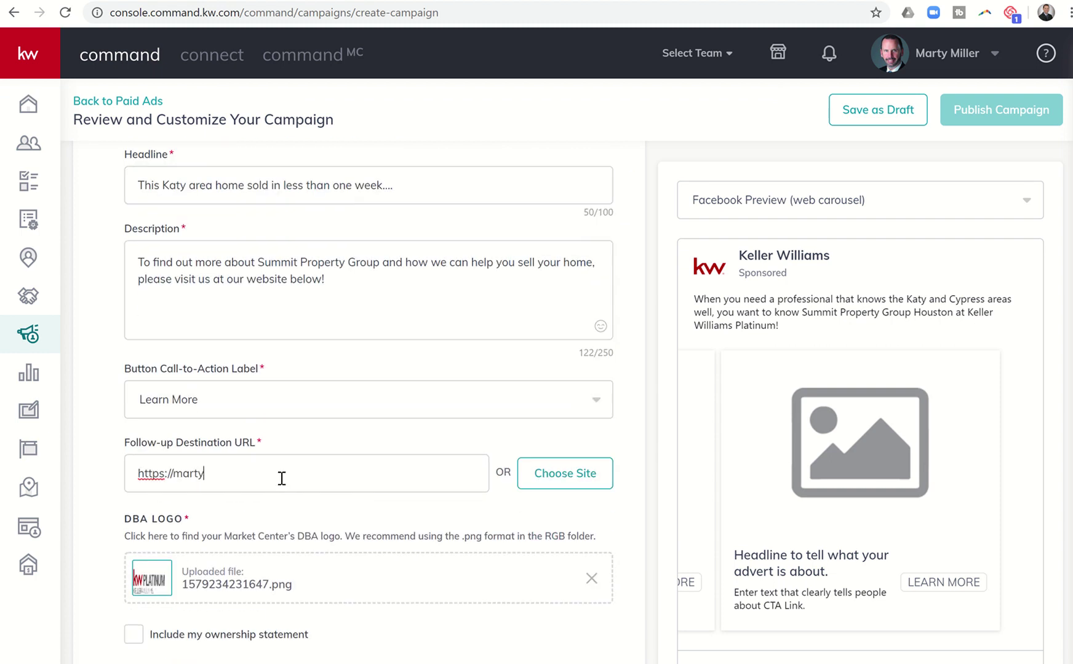
text(miller.kw.com)
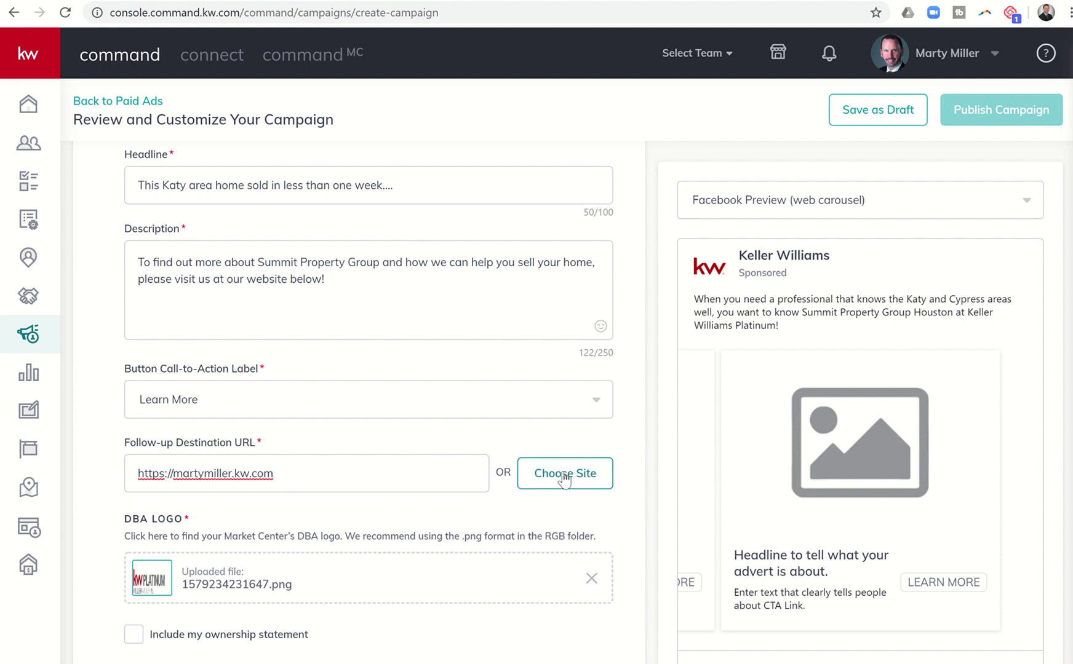
scroll(563, 480, down, 3)
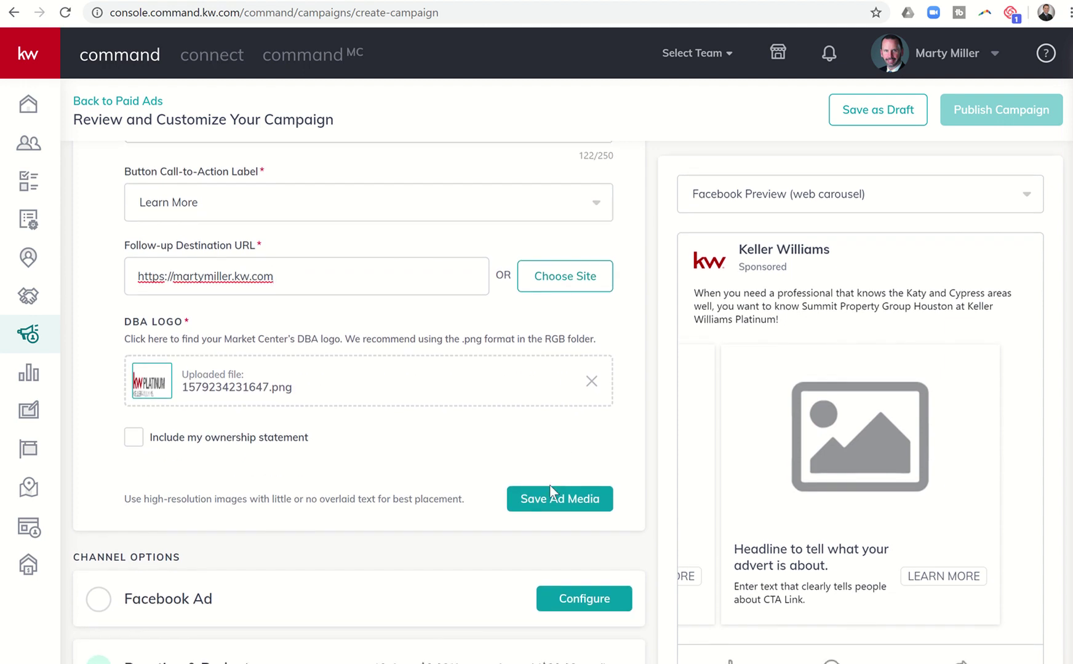
- Save the carousel media, then check Listings #3, #4 and #5, which are still incomplete
click(548, 484)
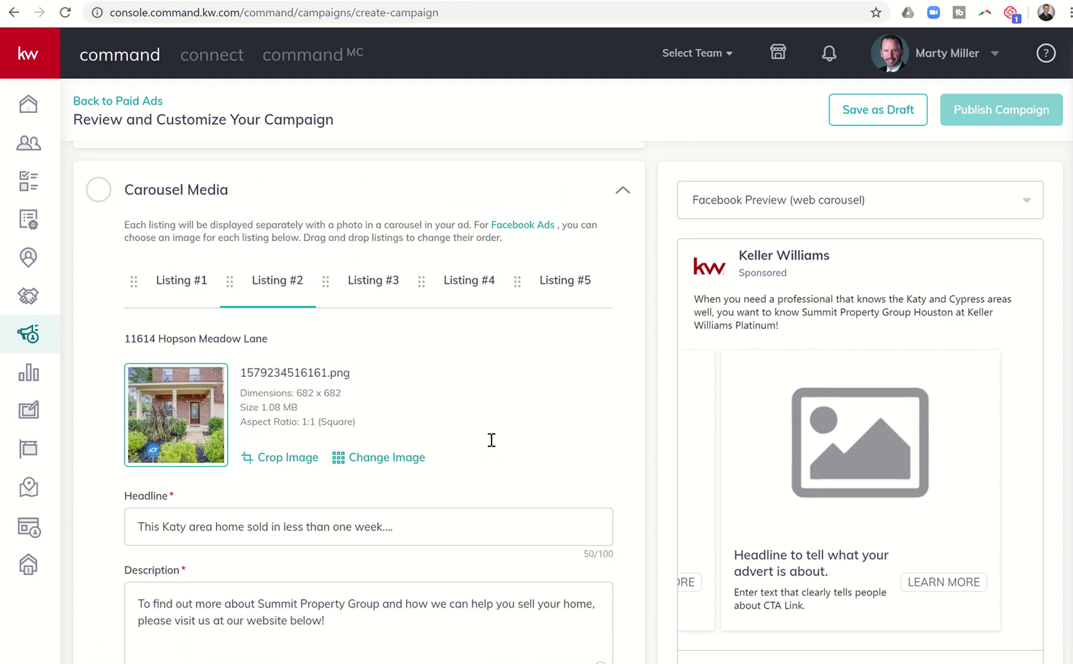
click(374, 282)
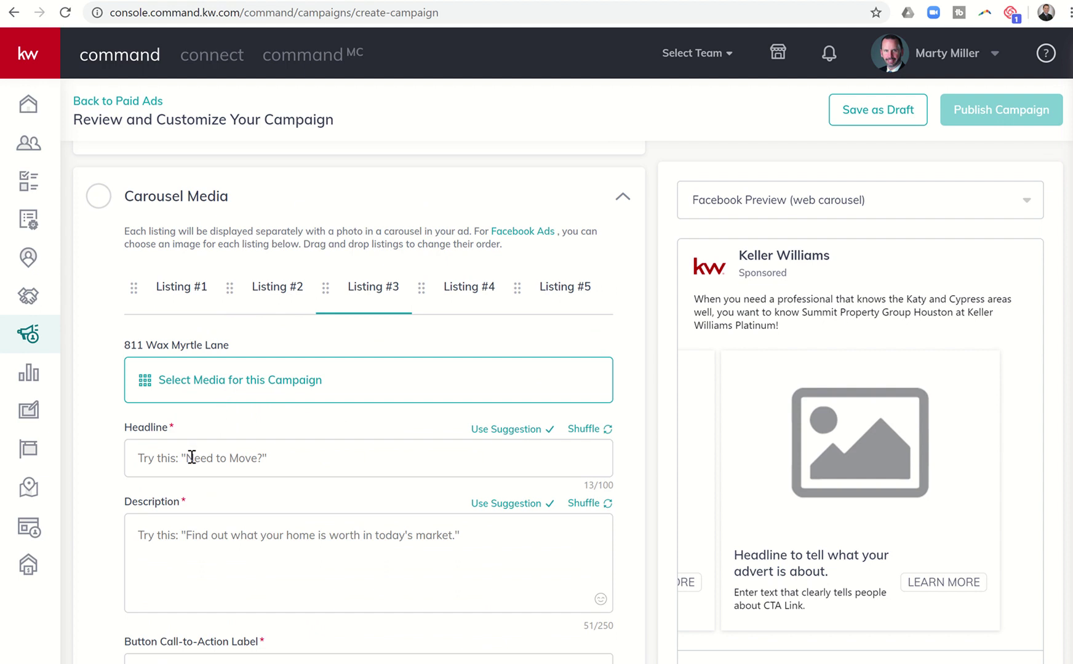
click(447, 301)
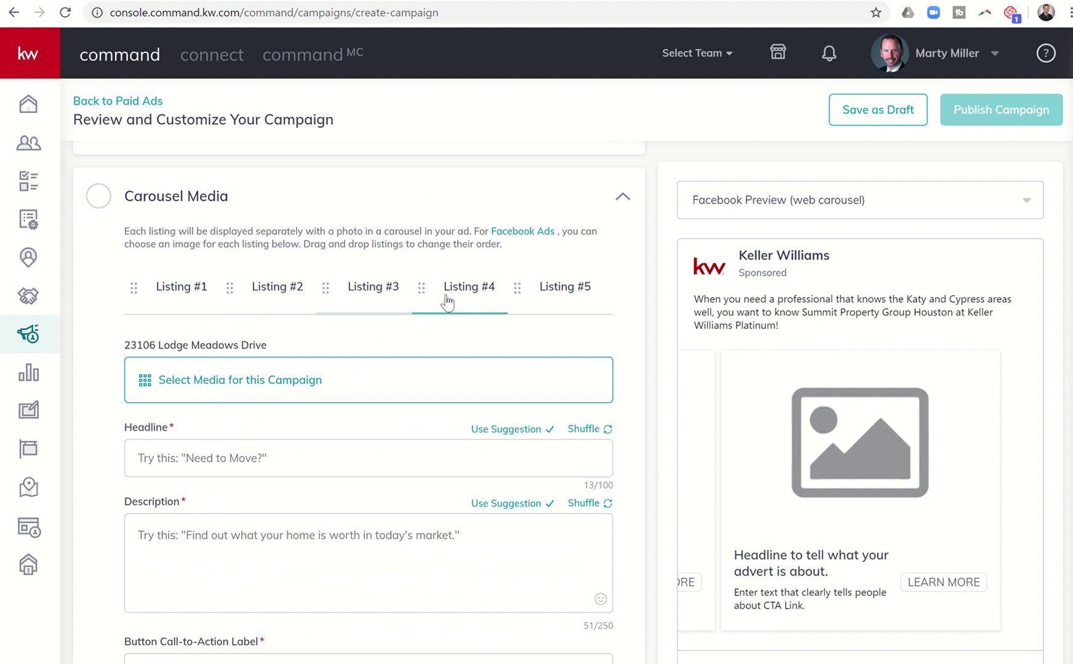
click(548, 288)
scroll(413, 399, down, 5)
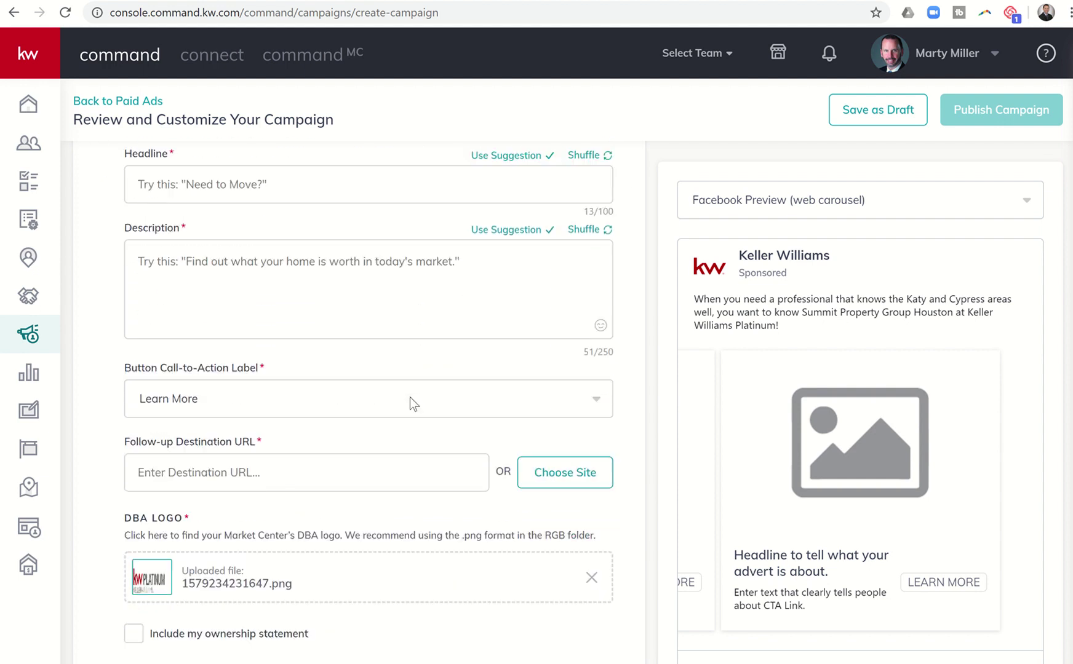
scroll(409, 397, down, 3)
scroll(410, 398, down, 1)
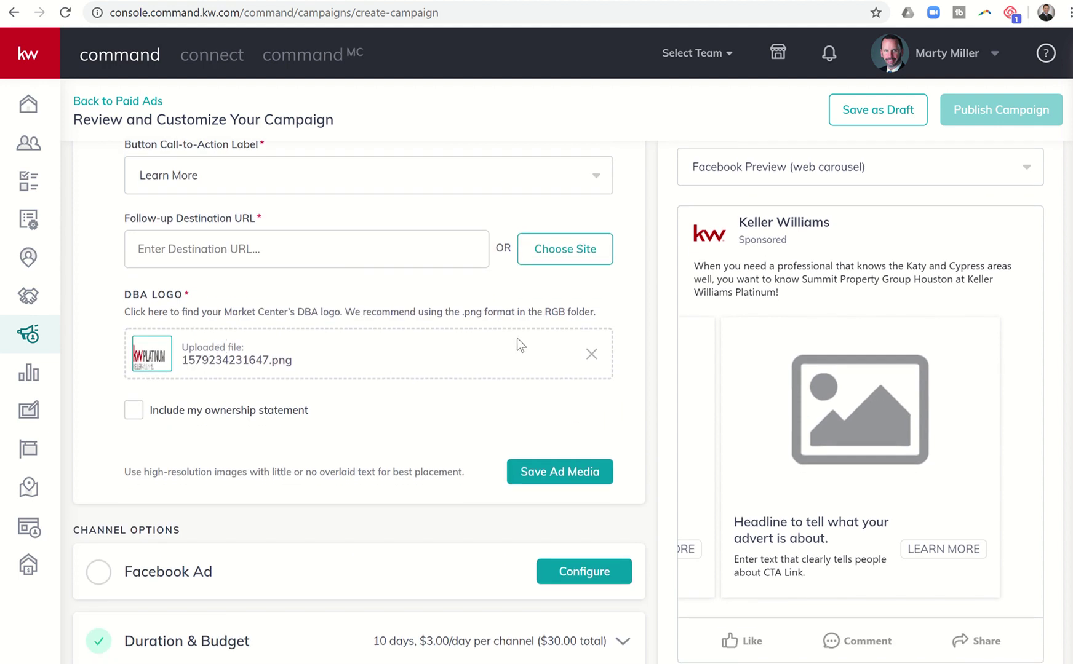
- Review Listing #1's finished carousel details and save the ad media
scroll(496, 349, up, 8)
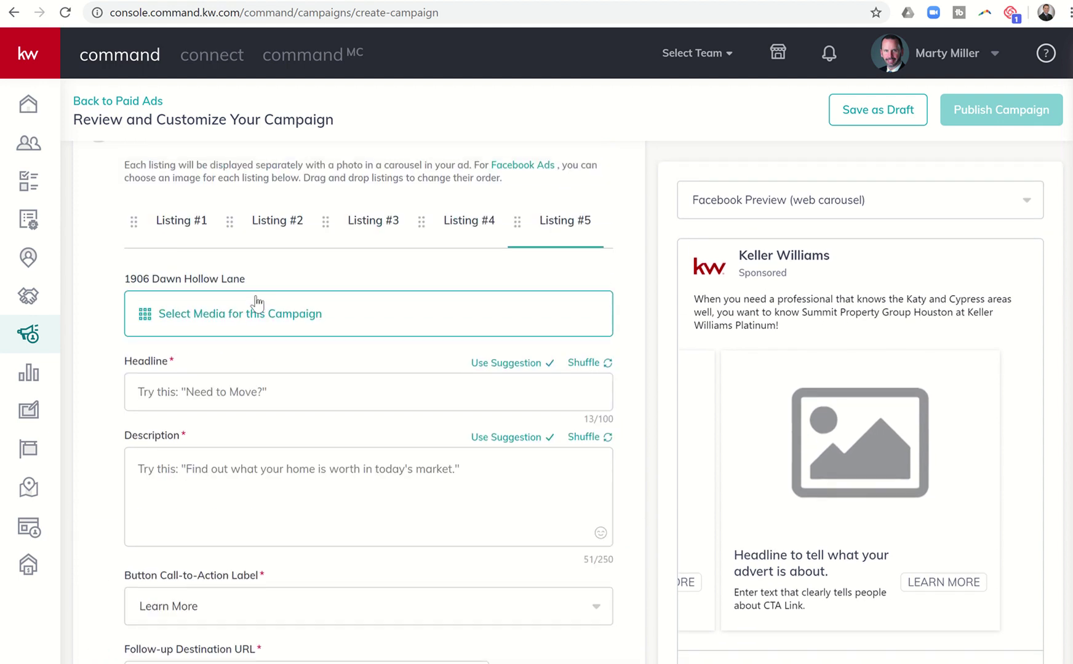
click(192, 227)
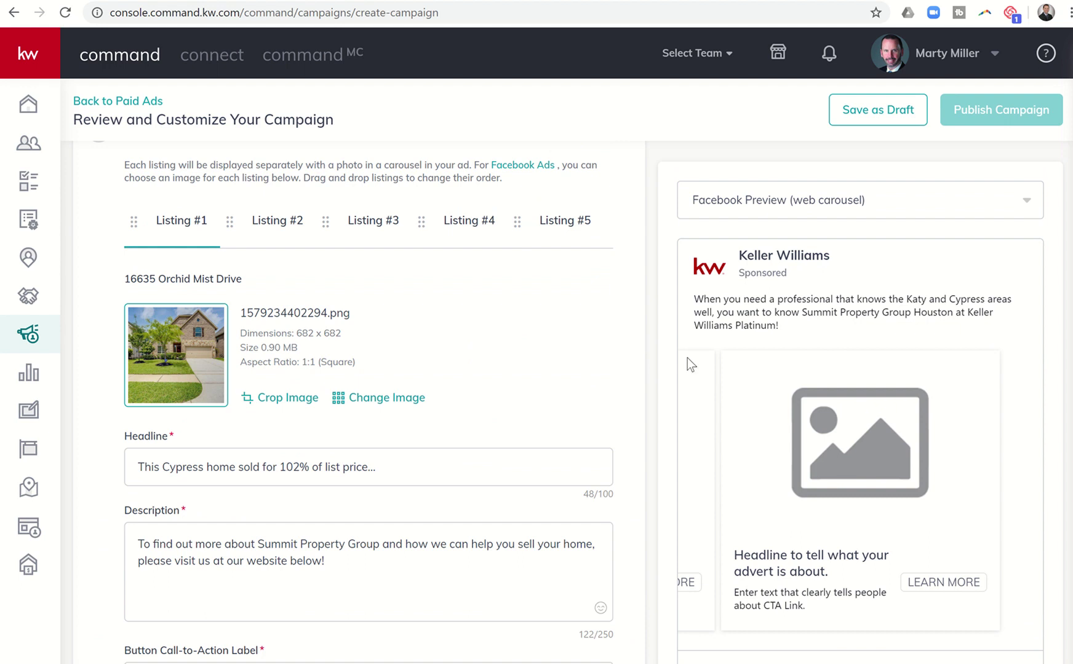
scroll(670, 353, down, 6)
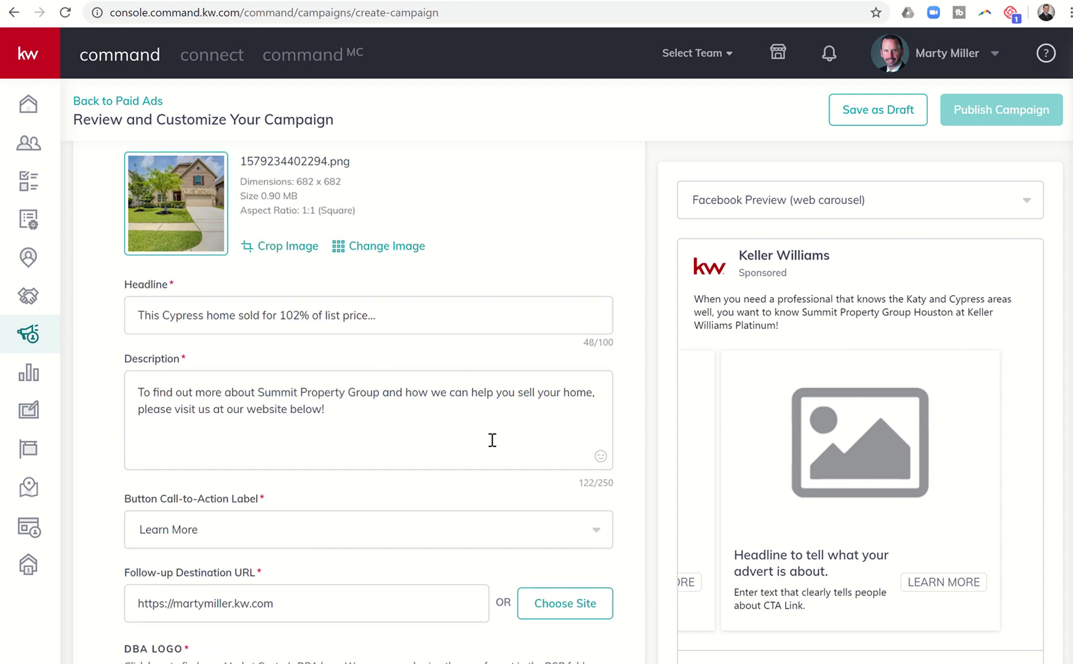
click(557, 625)
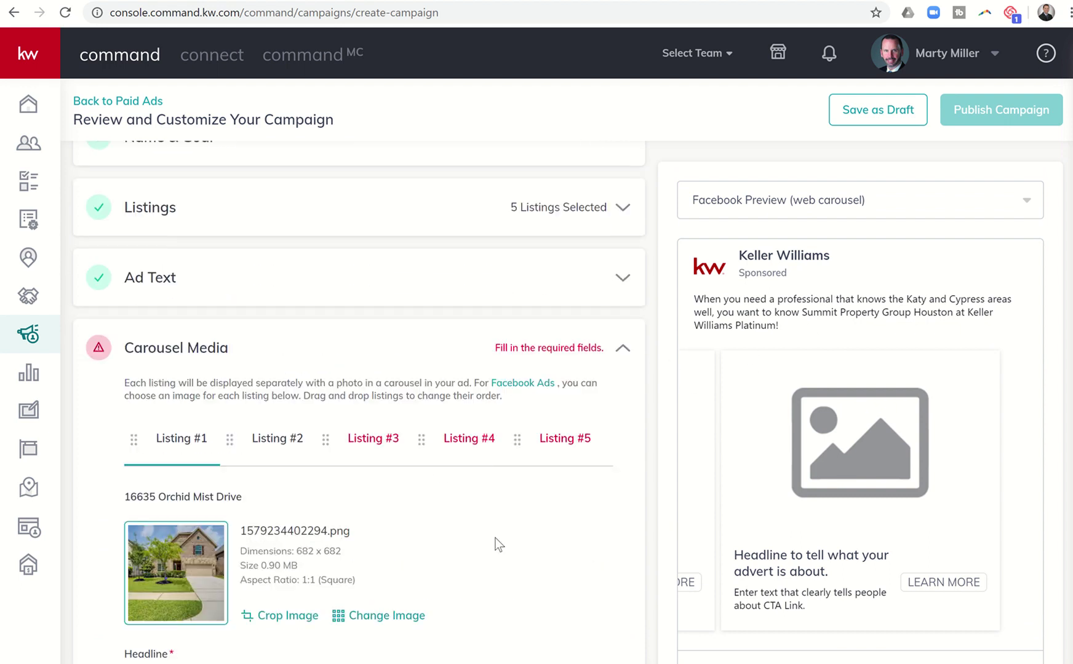
- Give Listing #3 a square-cropped front exterior townhome photo
click(380, 444)
click(342, 525)
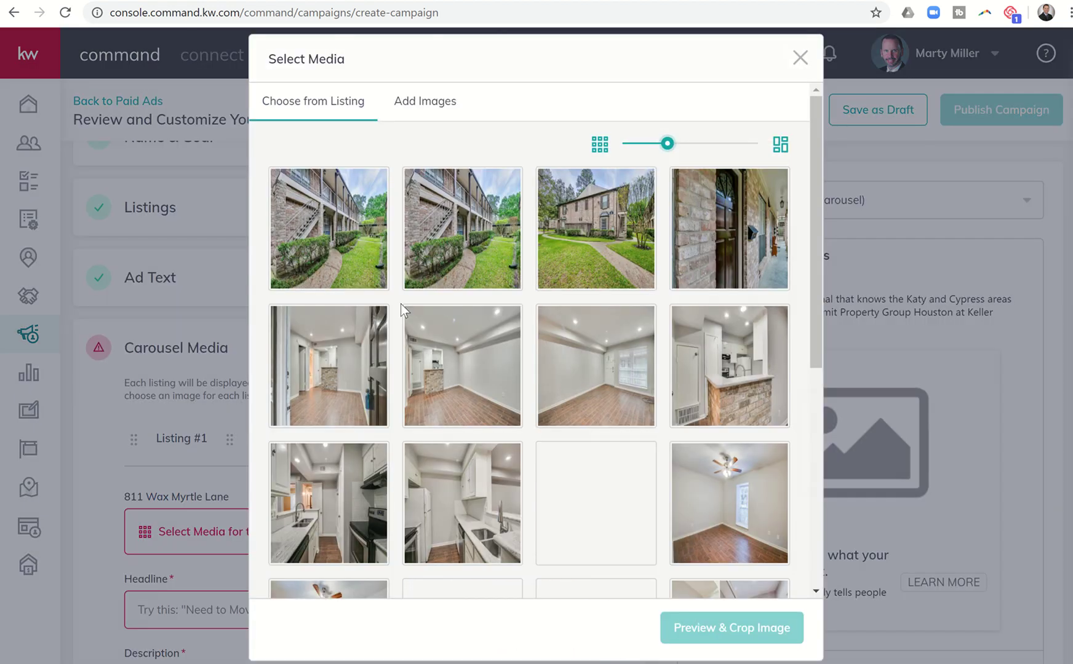
click(572, 232)
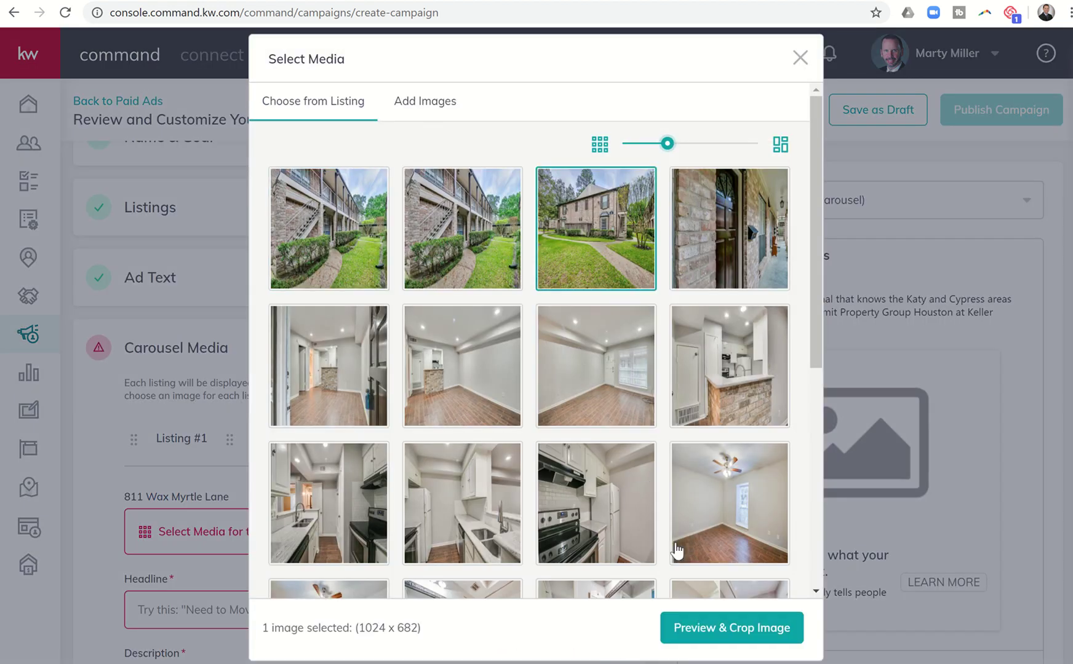
click(700, 628)
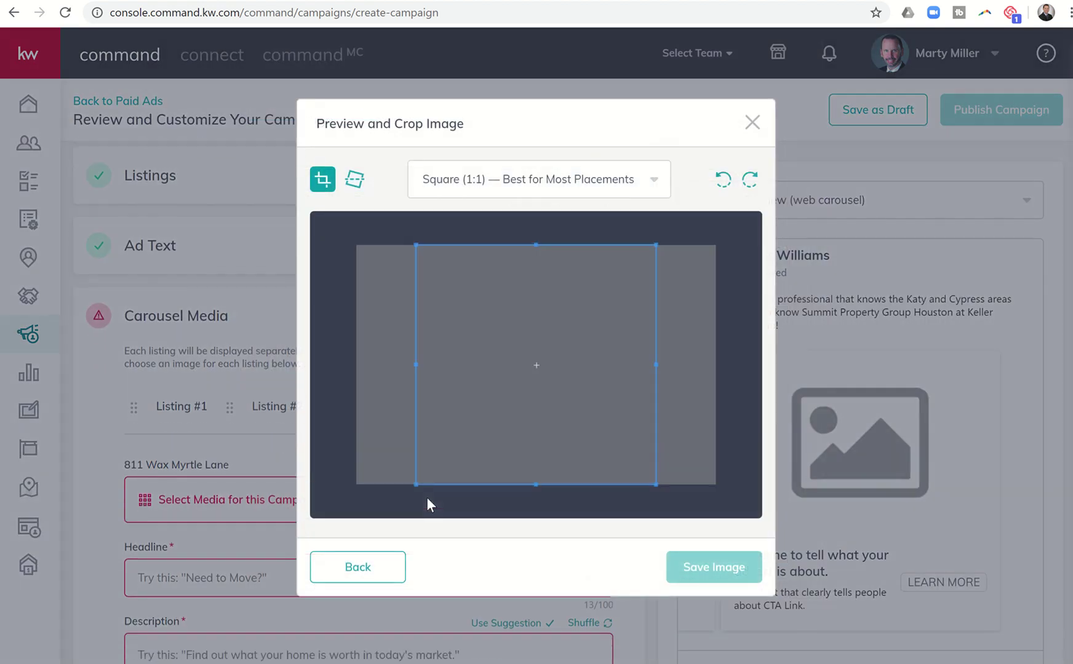
click(694, 570)
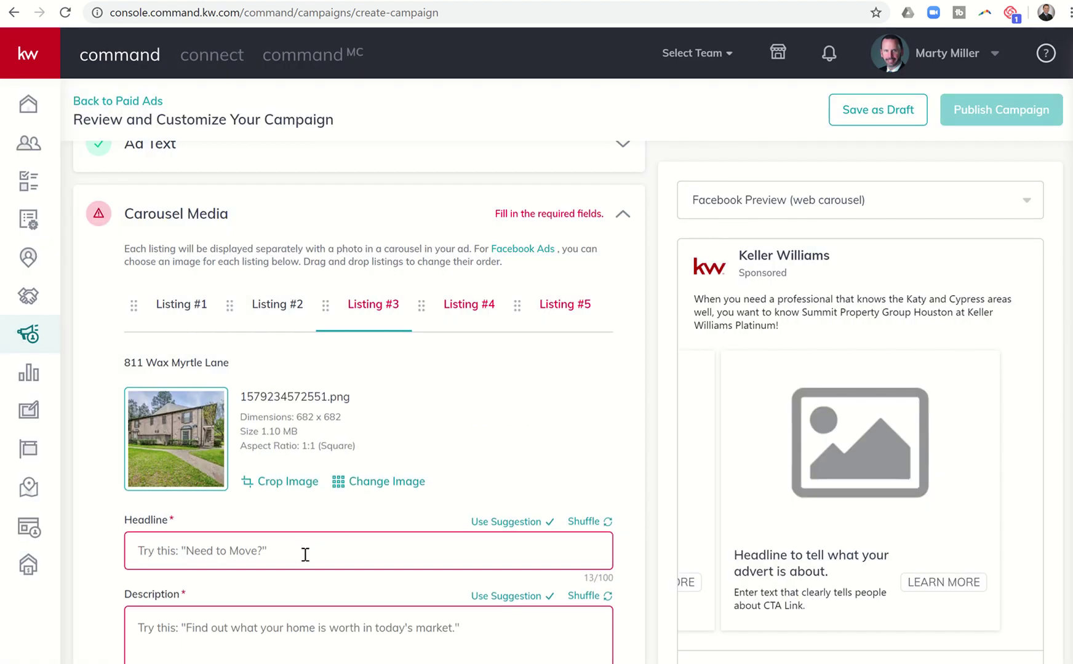
- Enter headline 'Townhomes', the standard Summit Property Group description and the agent's kw.com destination URL
text(Townhomes)
scroll(295, 541, down, 4)
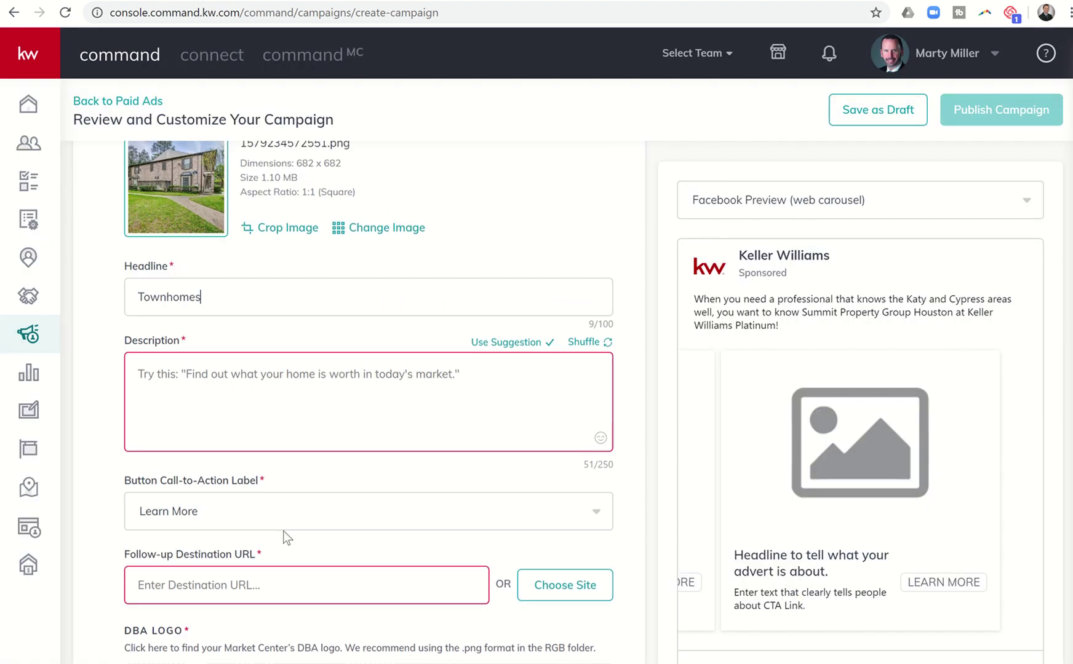
click(205, 408)
text(To find out more about Summit Property Group and how we can help you sell your home, please visit us at our website below!)
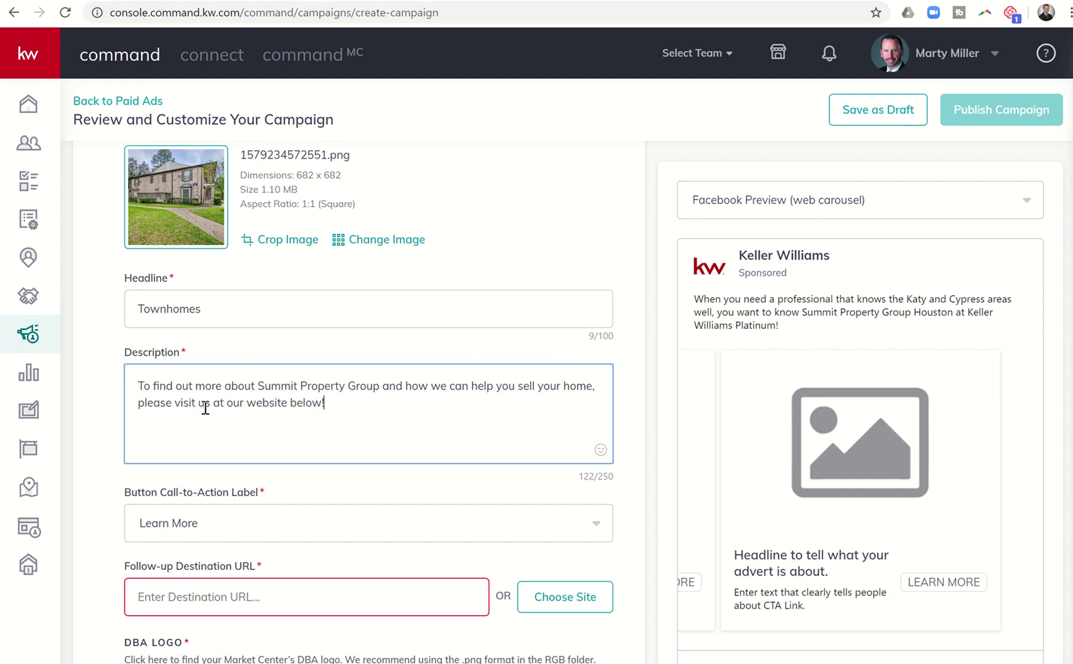
click(191, 604)
text(martymiller.kw.com)
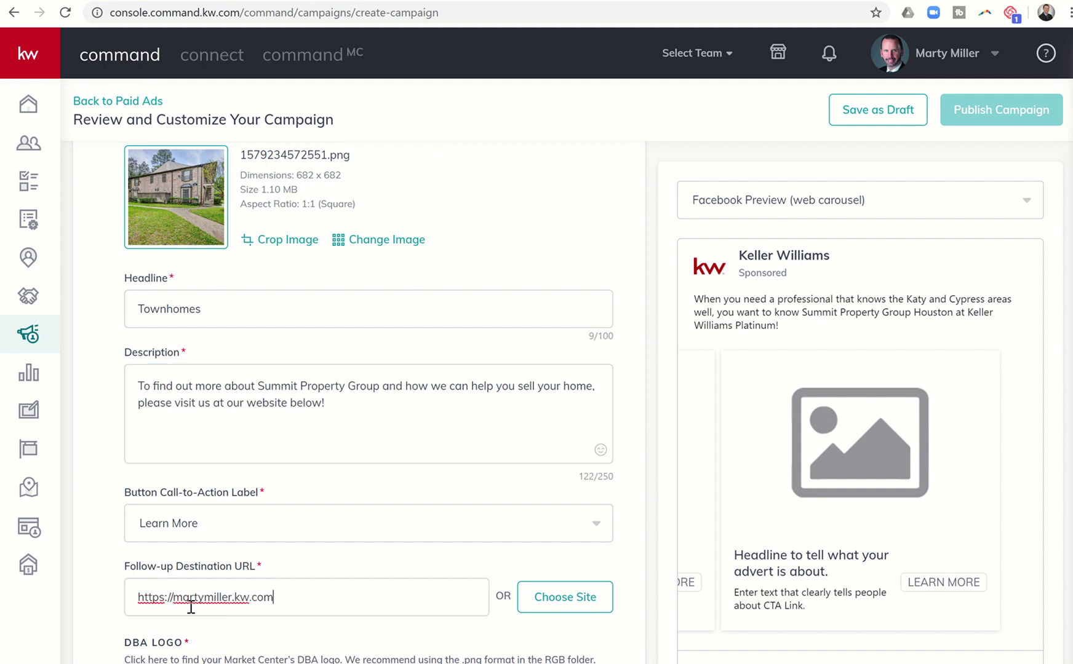
scroll(191, 606, up, 5)
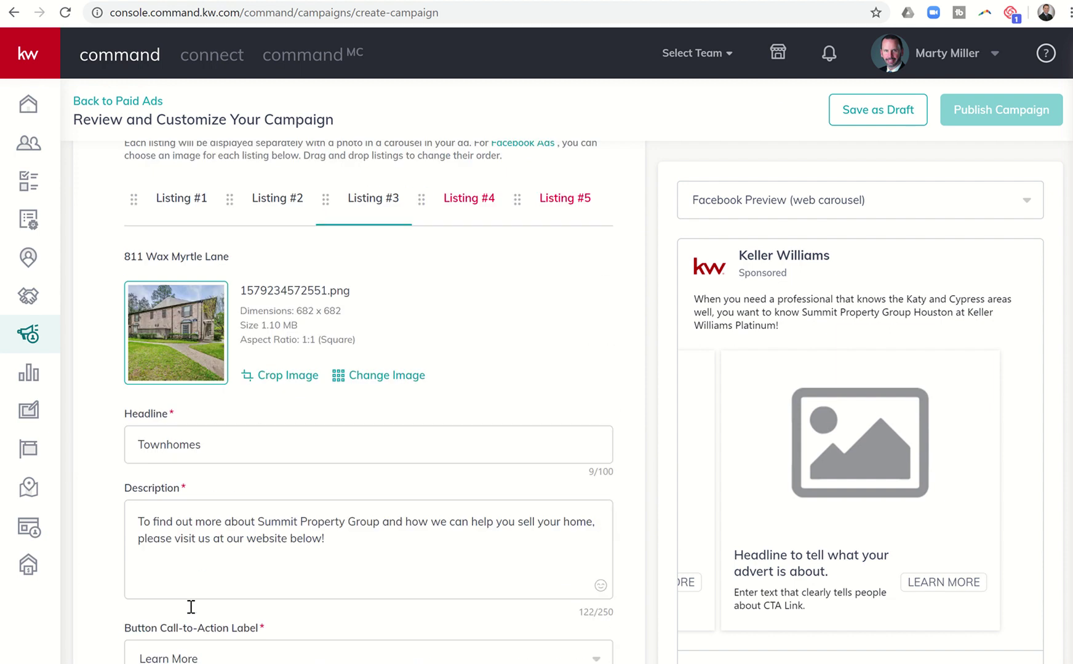
- Give Listing #4 a square-cropped front photo of the brick house
click(472, 394)
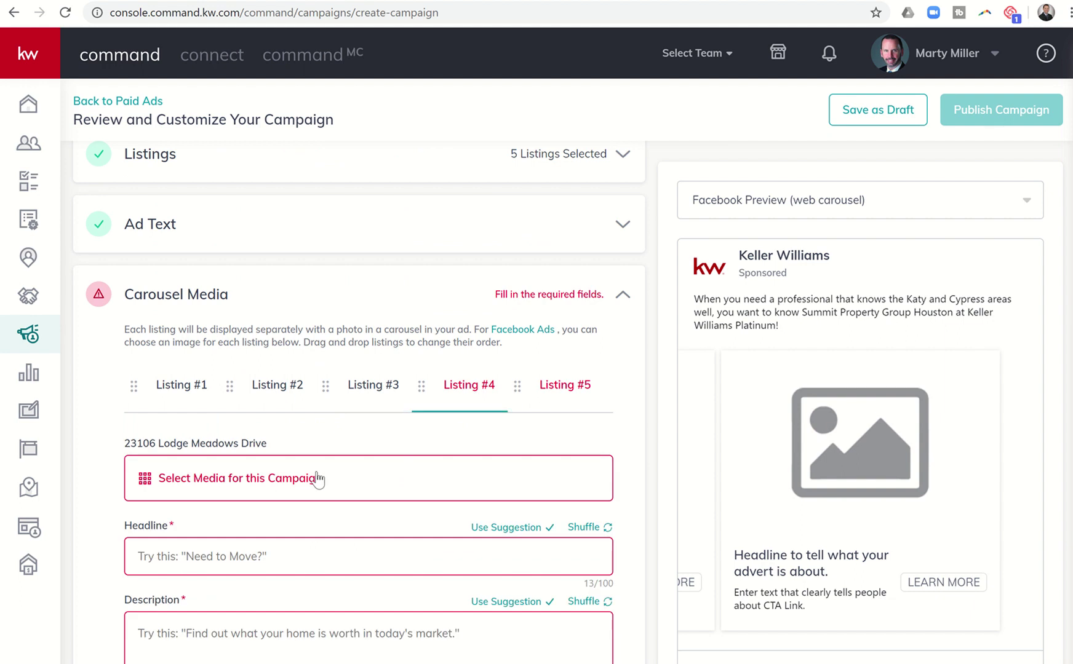
click(307, 478)
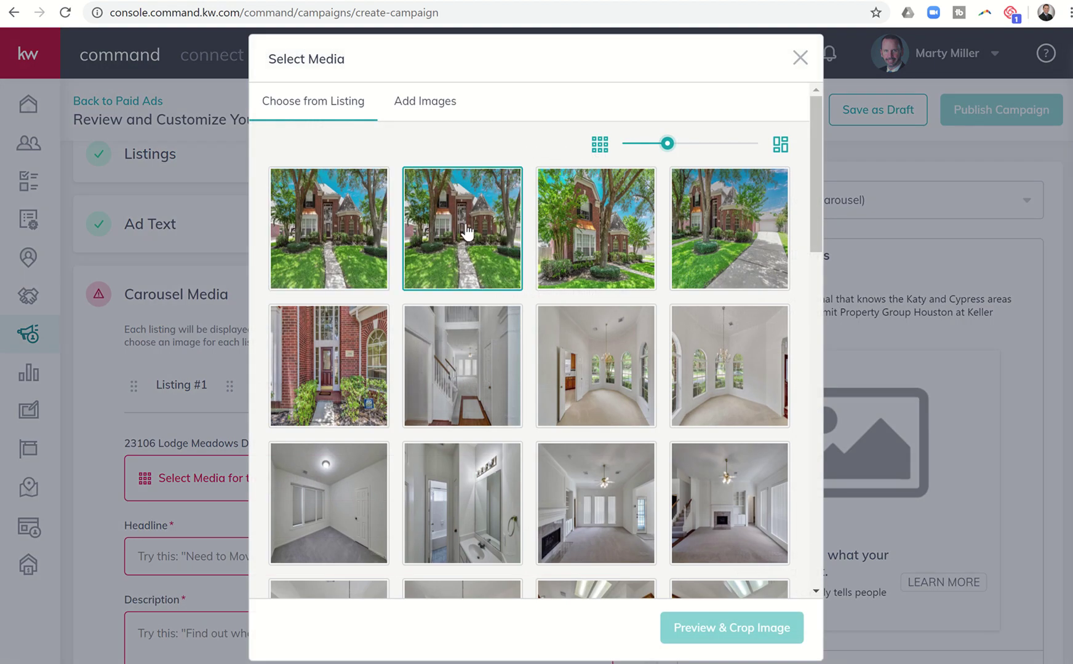
click(386, 236)
click(732, 627)
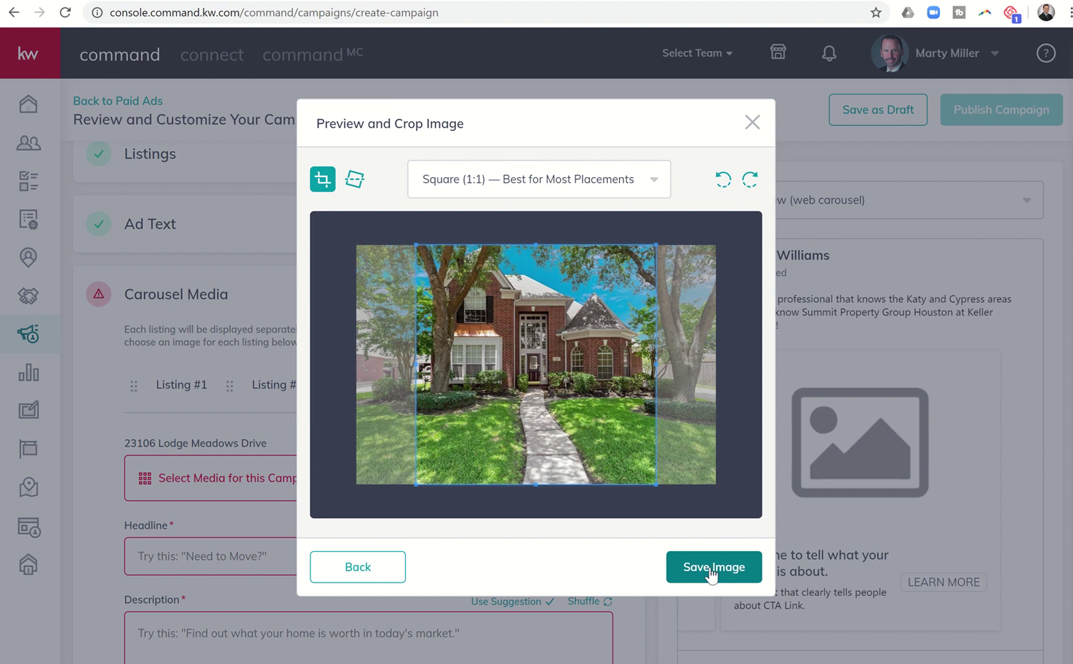
click(712, 569)
- Enter headline 'Cinco Ranch', the standard description and the agent's kw.com destination URL
scroll(307, 479, down, 2)
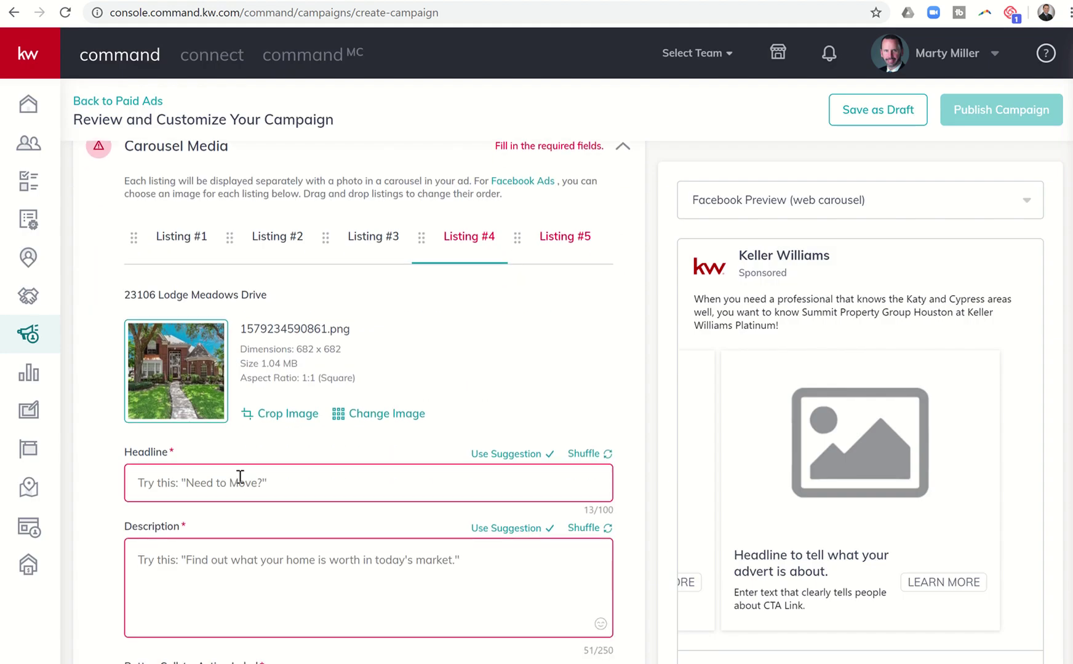
click(214, 479)
text(q)
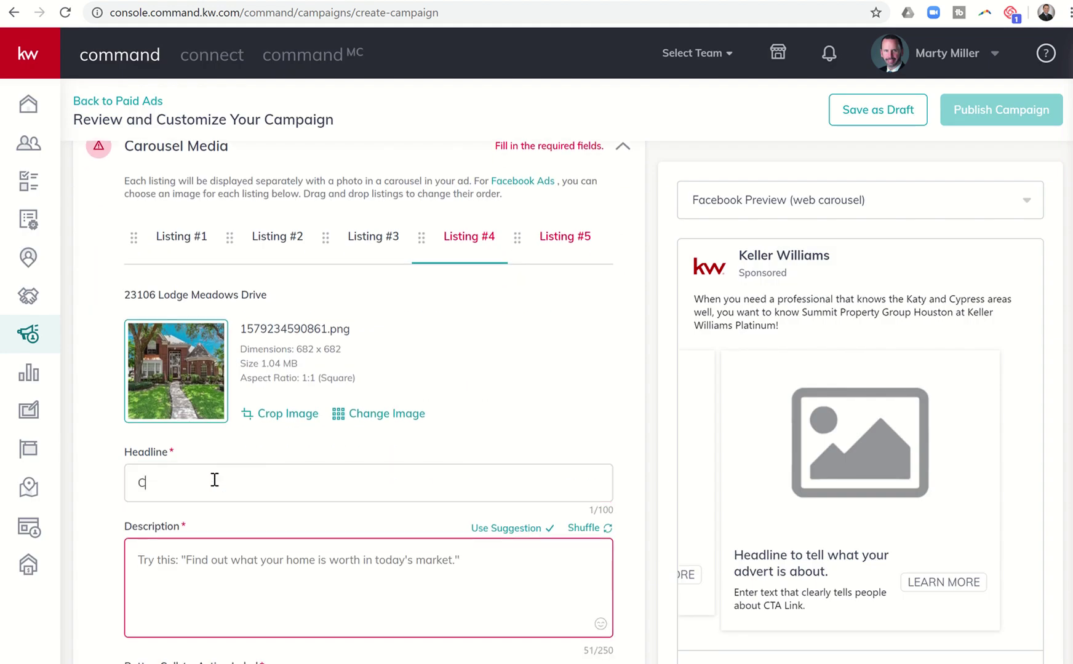
text(inco Ranch)
key(Tab)
text(To find out more about Summit Property Group and how we can help you sell your home, please visit us at our website below!)
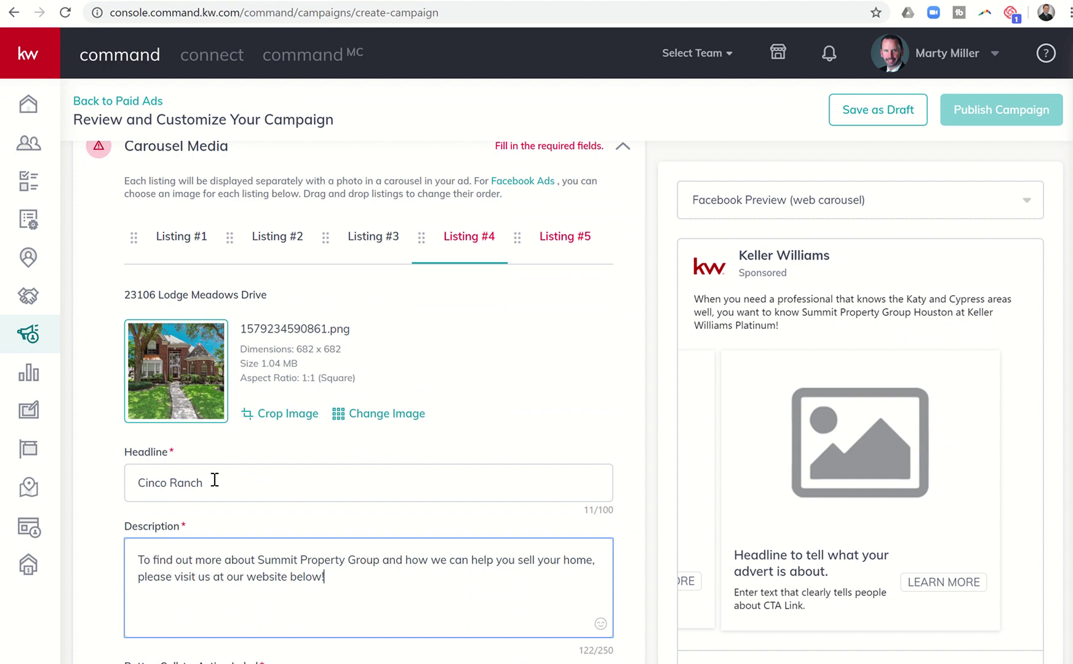
scroll(214, 480, down, 1)
scroll(216, 492, down, 2)
click(222, 573)
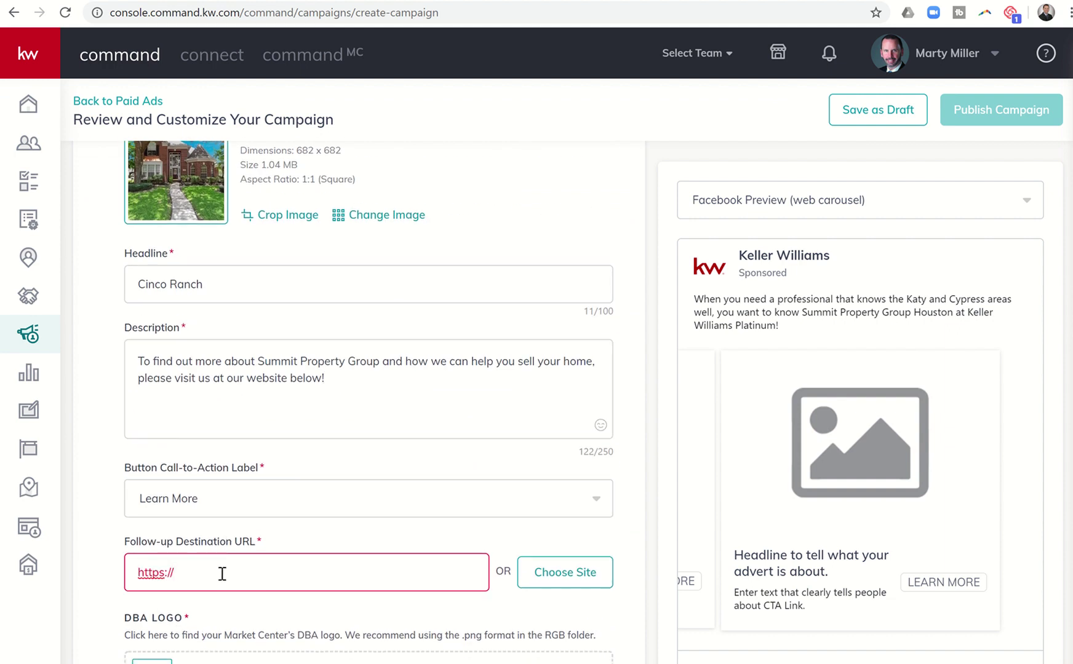
text(martymiller.kw)
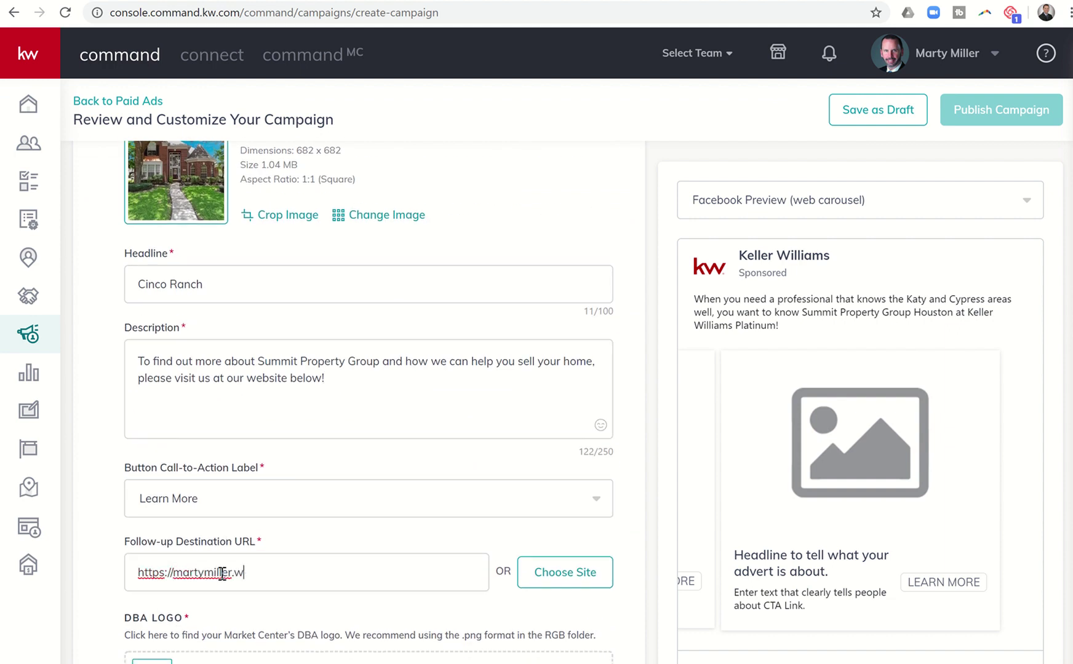
text(.com)
scroll(397, 600, down, 3)
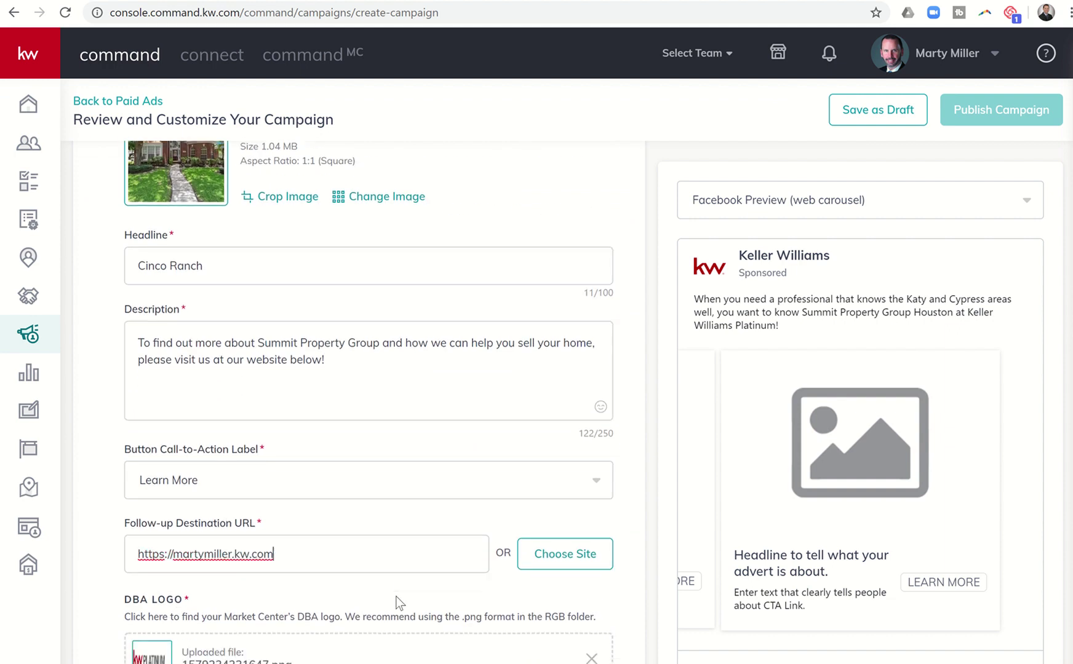
scroll(515, 500, up, 3)
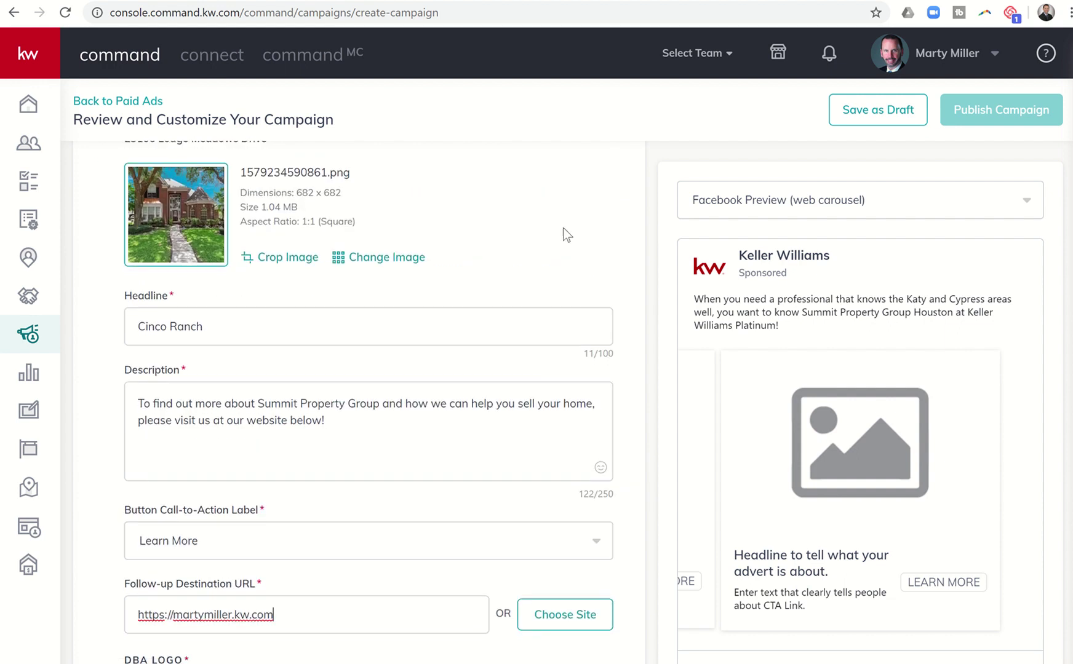
scroll(562, 231, up, 4)
- Give Listing #5 a square-cropped front photo of the brick house
click(564, 297)
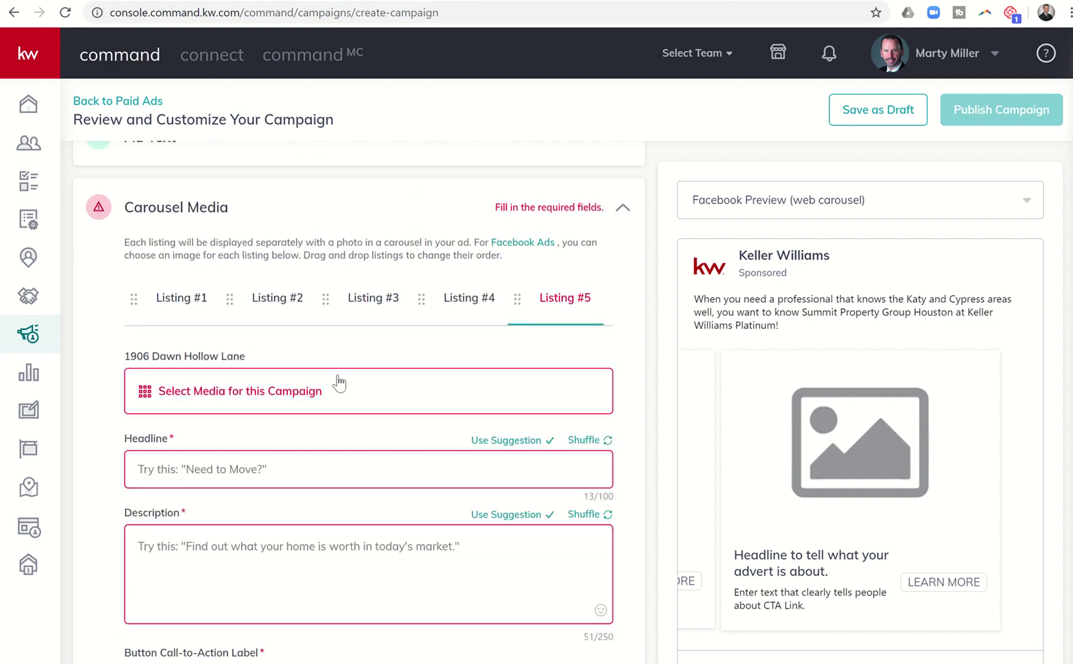
click(283, 407)
click(334, 245)
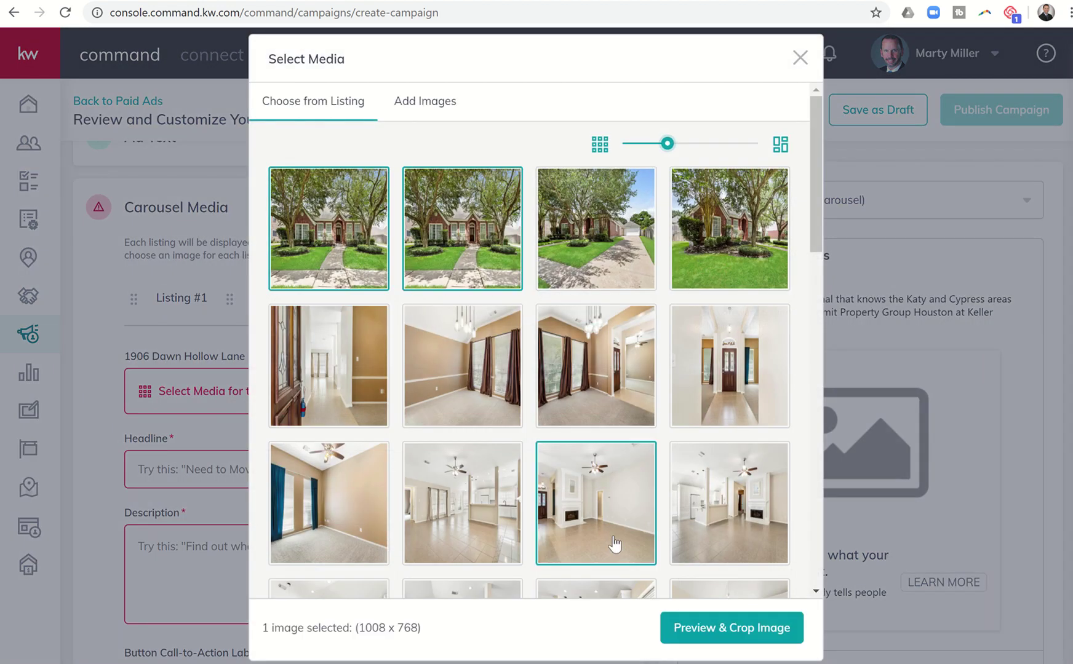
click(708, 628)
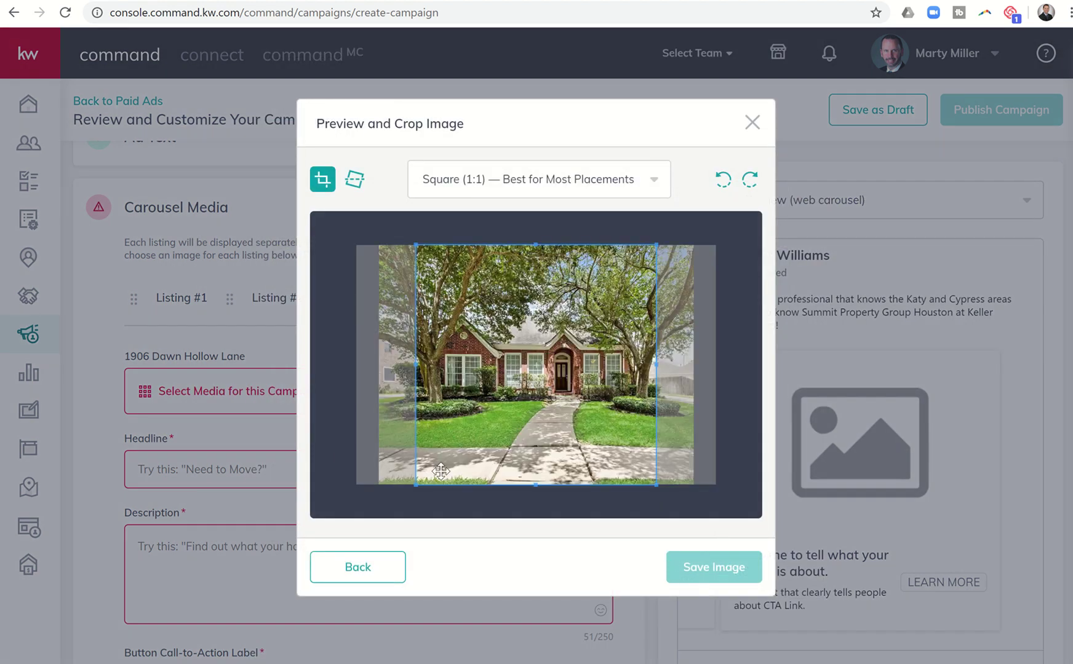
click(692, 567)
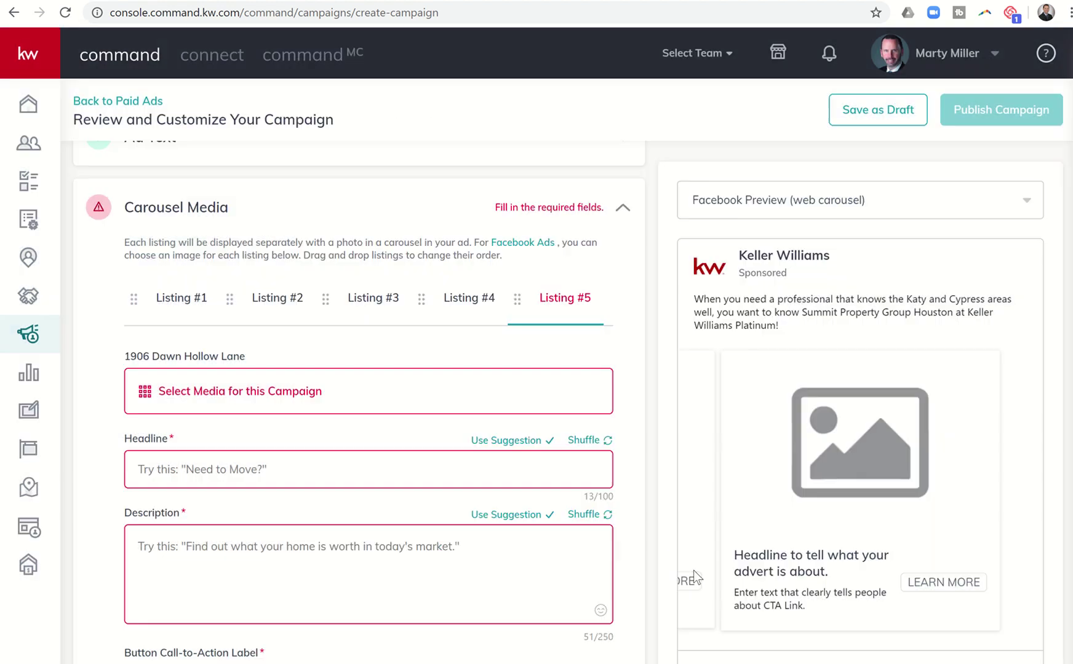
- Enter headline 'CInco Ranch' and the standard description, fixing the headline's spacing
click(333, 556)
text(CInc)
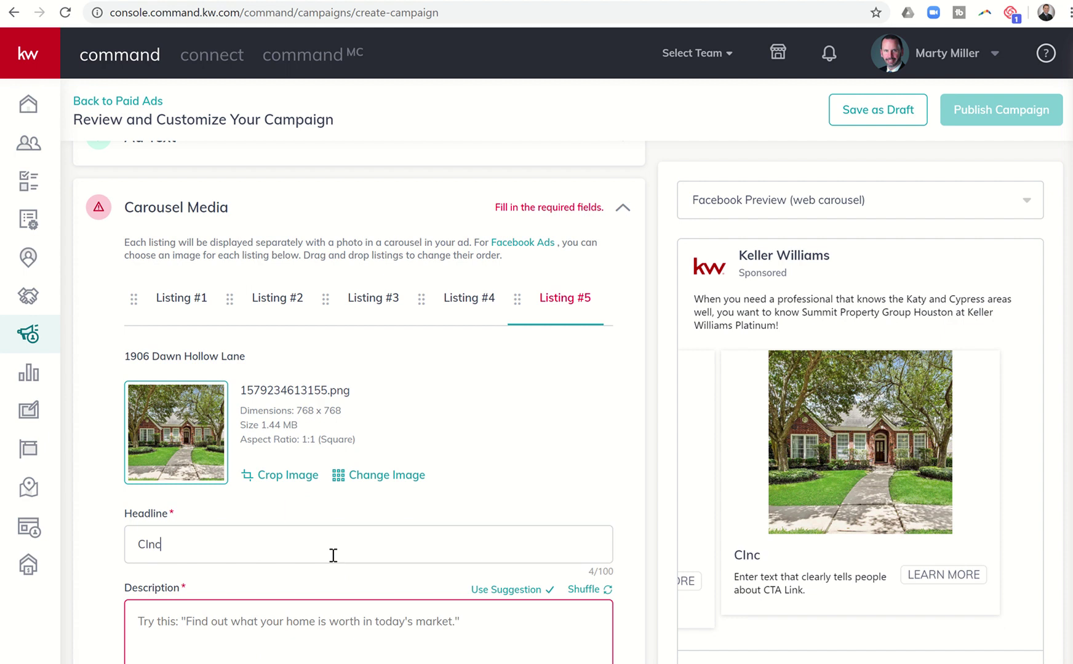
text(o)
key(BackSpace)
text(Ranch)
key(Tab)
text(To find out more about Summit Property Group and how we can help you sell your home, please visit us at our website below!)
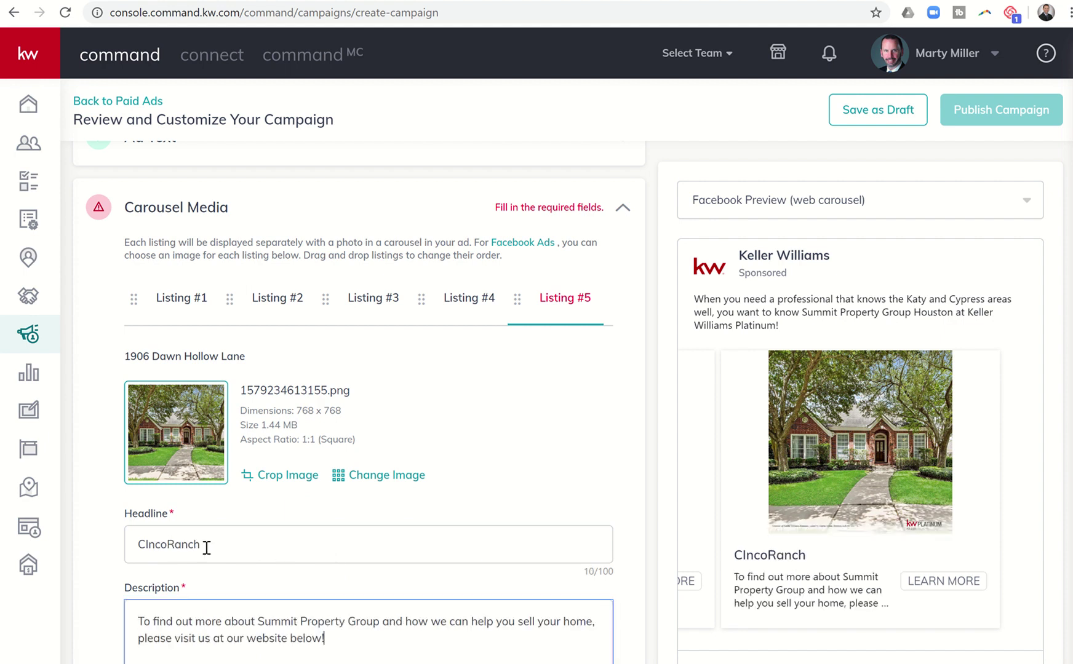
click(176, 540)
double_click(177, 540)
key(Left)
text(v)
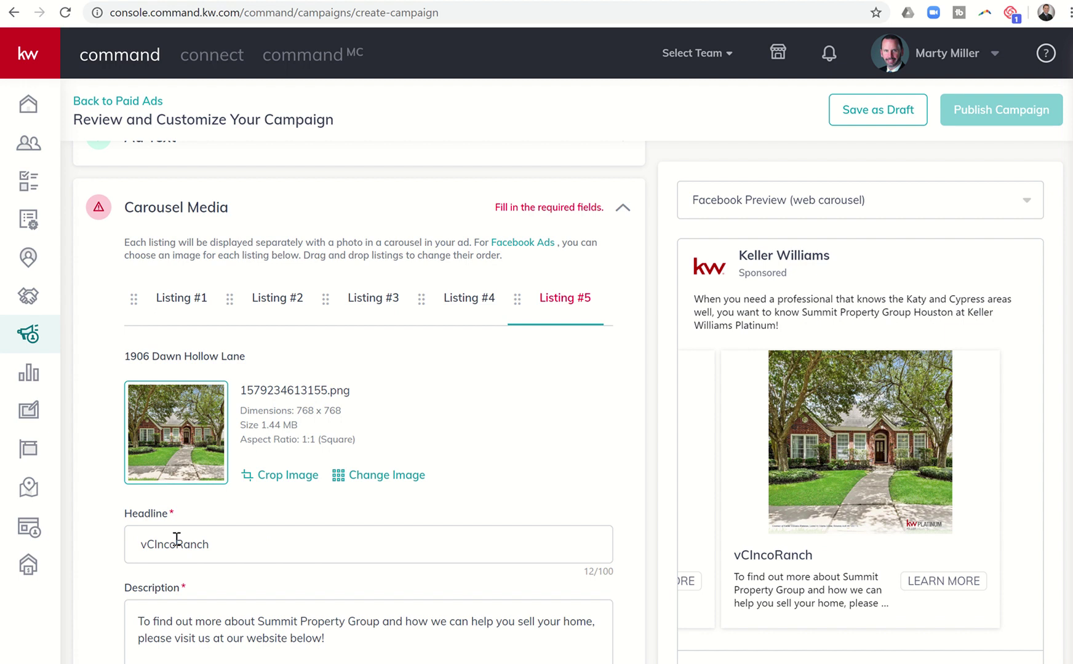
key(BackSpace)
click(172, 542)
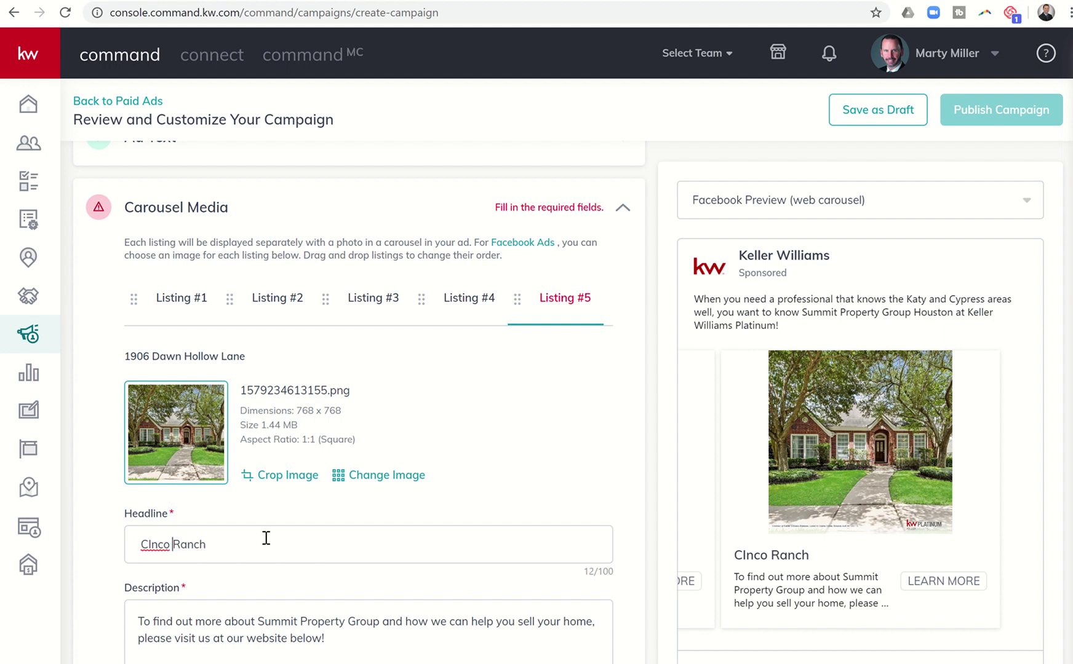
- Enter the agent's kw.com website as the follow-up destination URL
scroll(265, 538, down, 7)
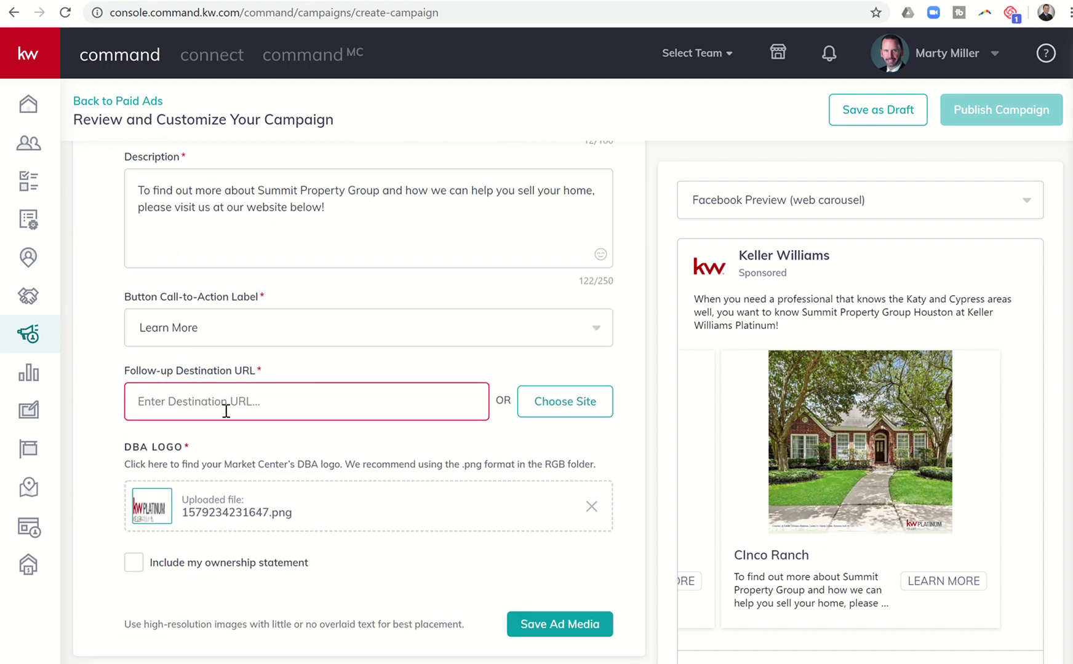
click(223, 397)
text(martymi)
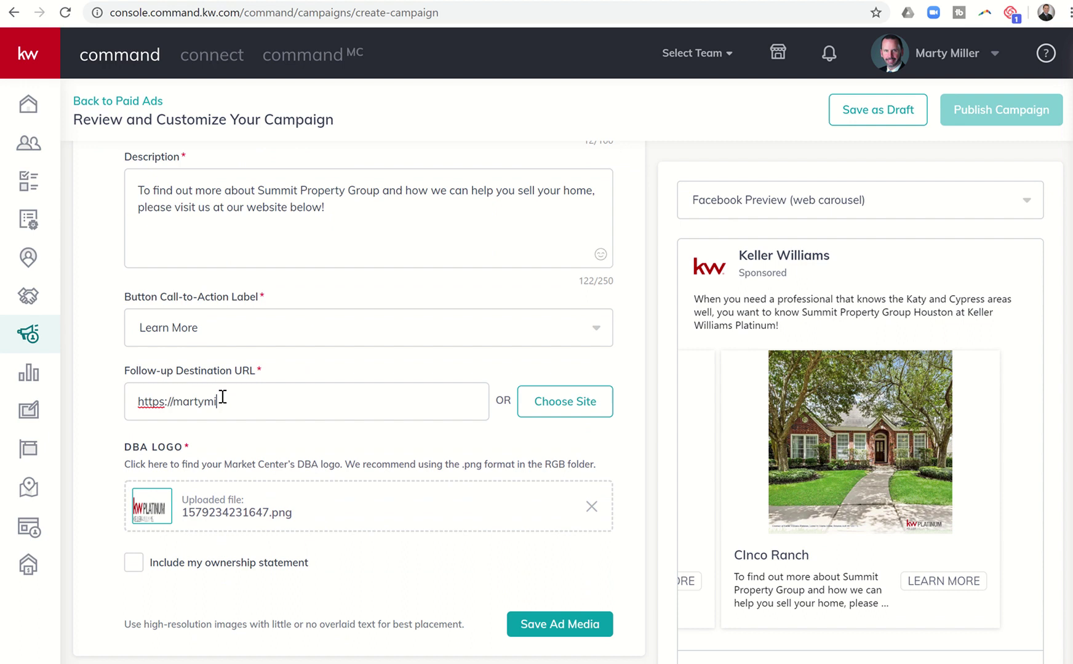
text(ller.kw.com)
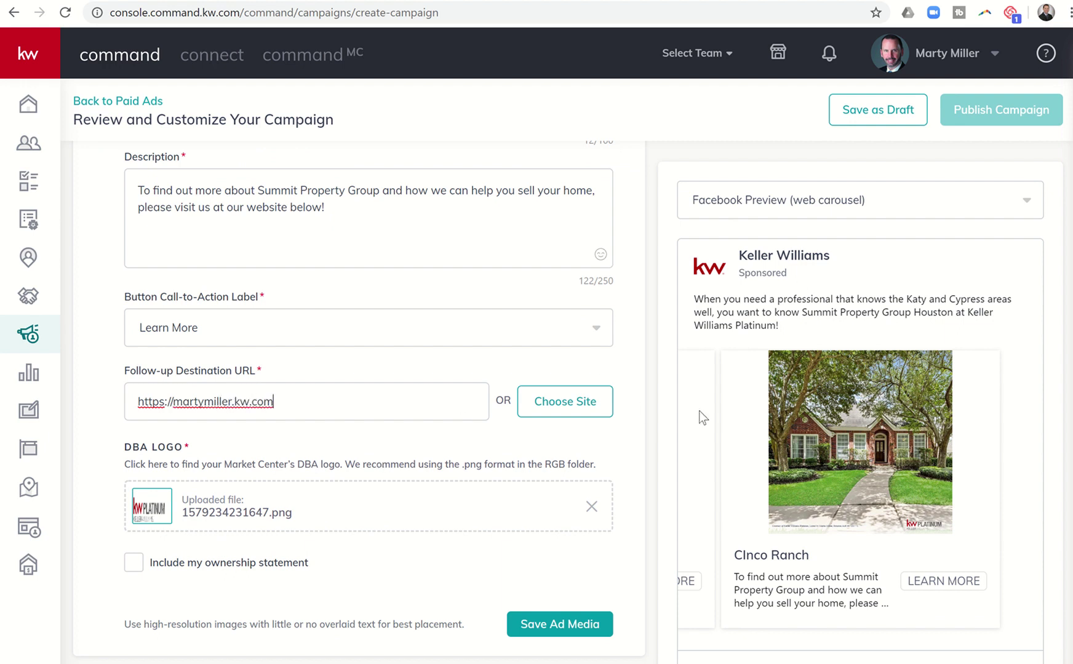
- Save the carousel media and choose the Summit Property Group Houston page for the Facebook ad
click(546, 623)
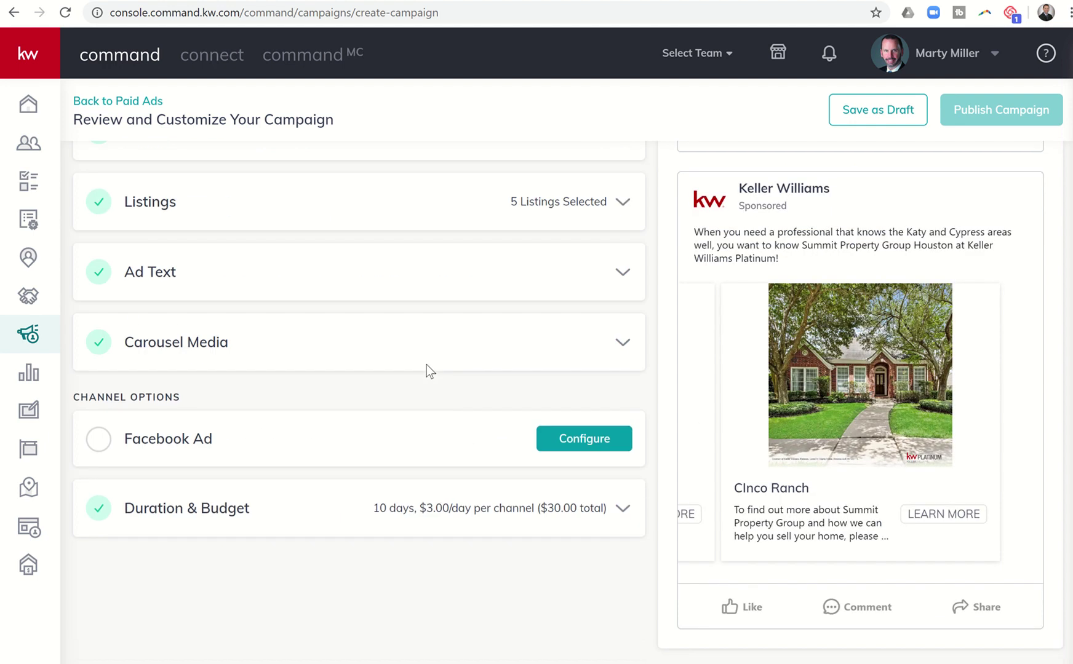
click(397, 438)
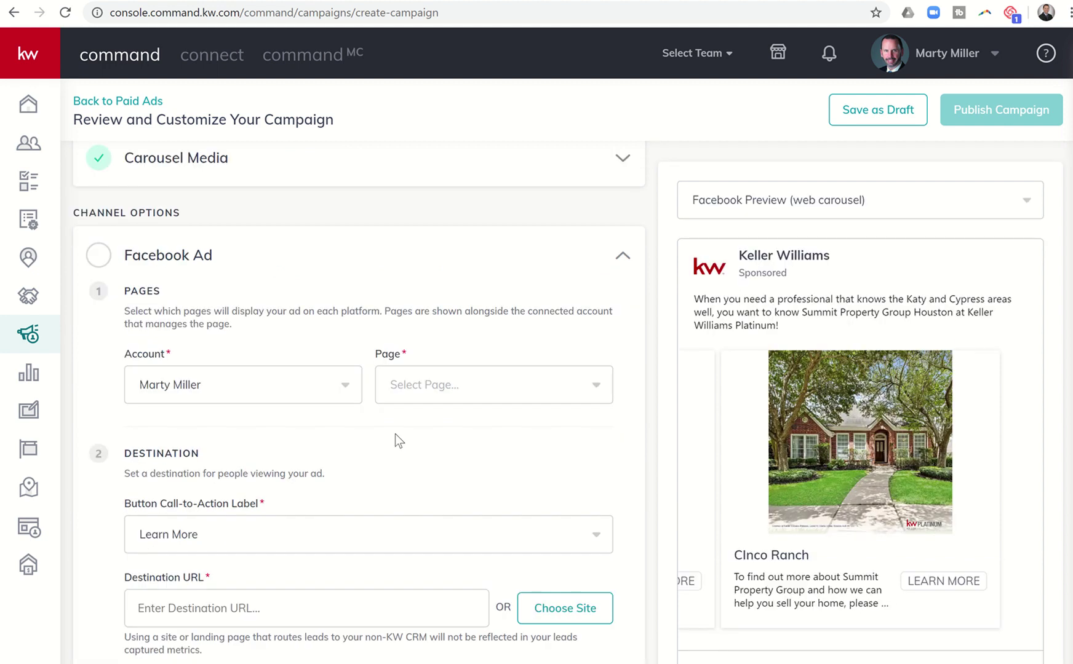
click(433, 388)
click(431, 456)
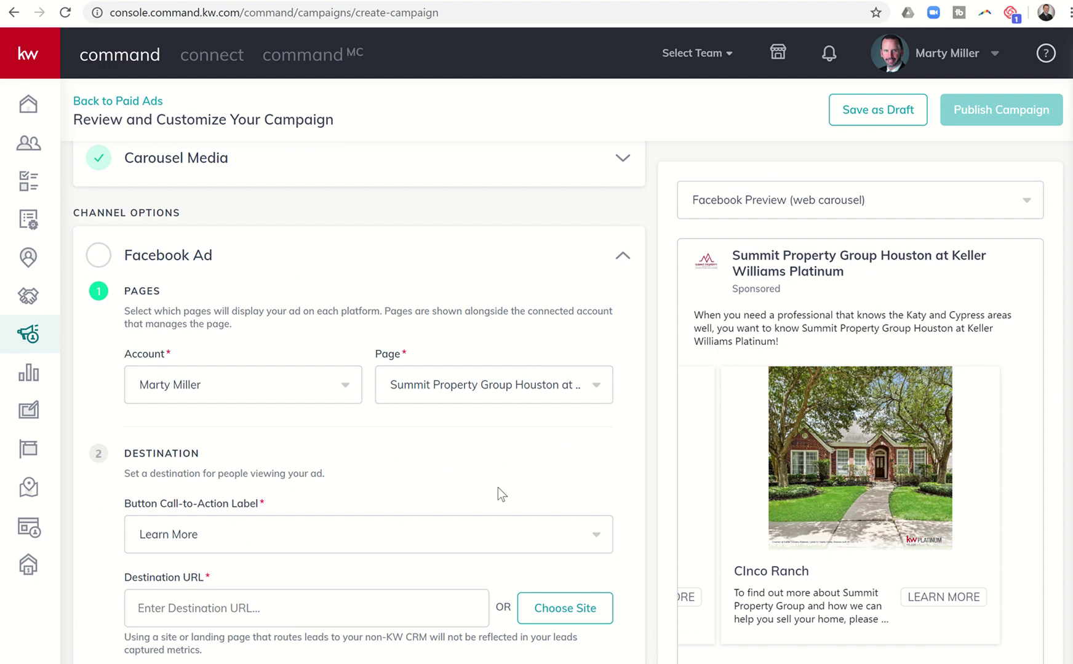
scroll(501, 494, down, 3)
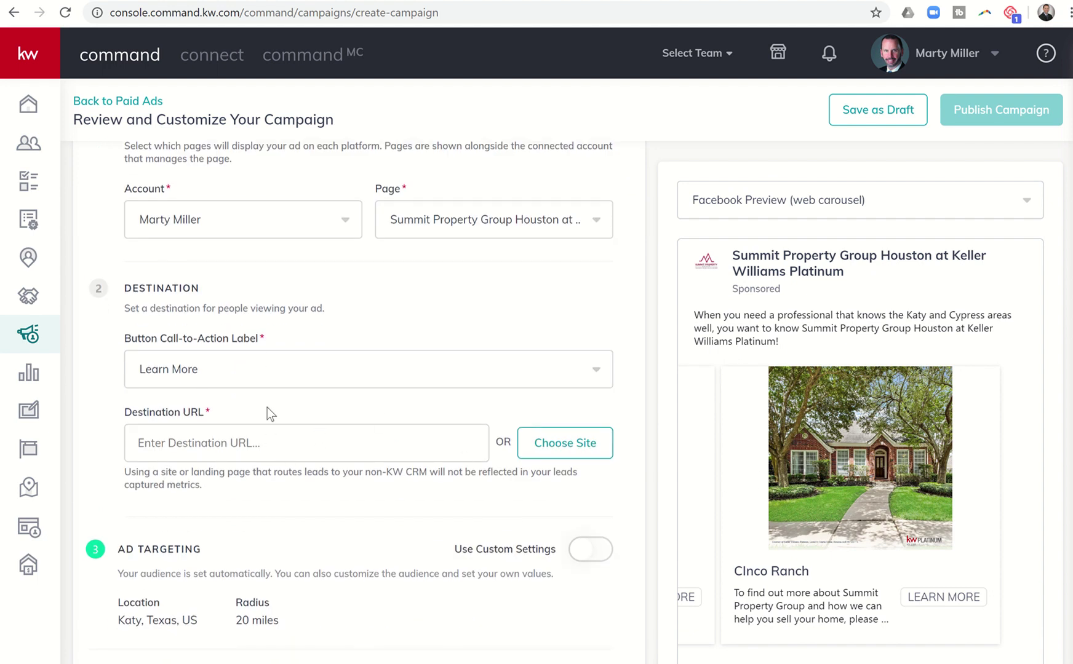
scroll(267, 354, up, 2)
scroll(266, 354, down, 2)
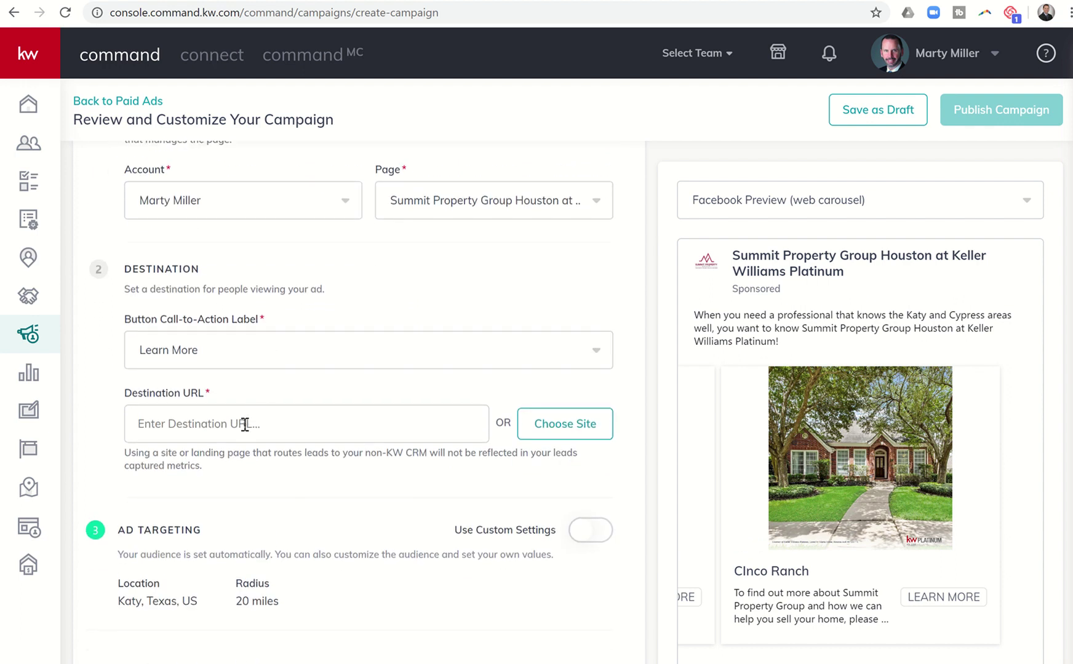
right_click(244, 423)
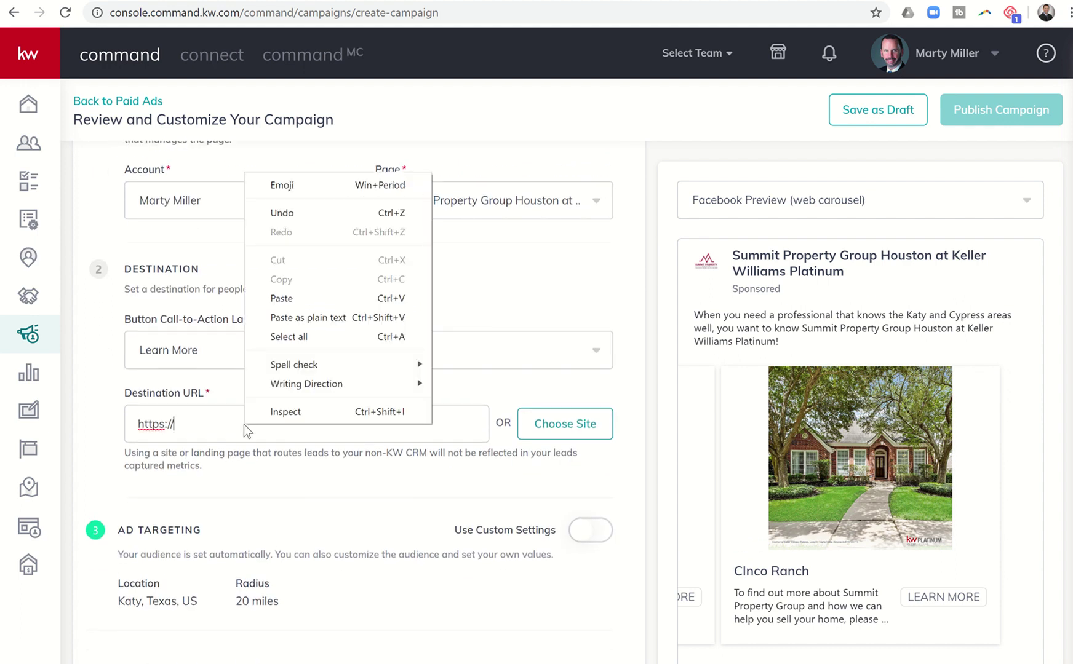
key(Escape)
key(BackSpace)
key(BackSpace)
key(BackSpace)
key(BackSpace)
key(BackSpace)
key(BackSpace)
key(BackSpace)
key(BackSpace)
text(mart)
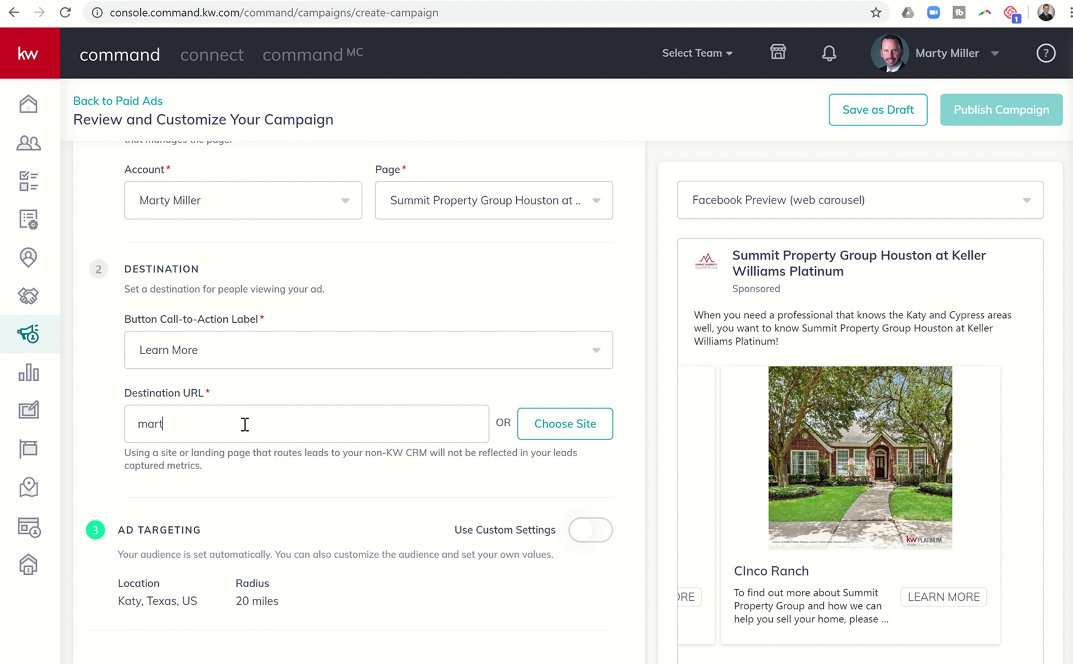
text(ymiller)
key(BackSpace)
key(BackSpace)
key(BackSpace)
key(BackSpace)
key(BackSpace)
key(BackSpace)
key(BackSpace)
key(BackSpace)
key(BackSpace)
key(BackSpace)
key(BackSpace)
text(http://martymiller.)
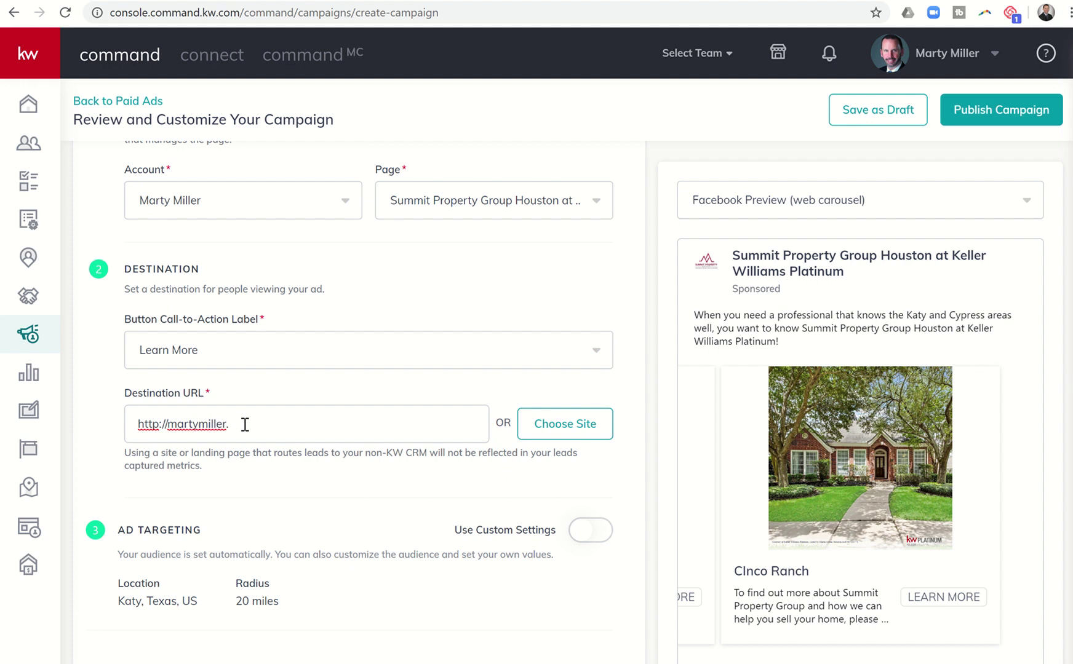
text(wkkw.com)
scroll(245, 424, down, 2)
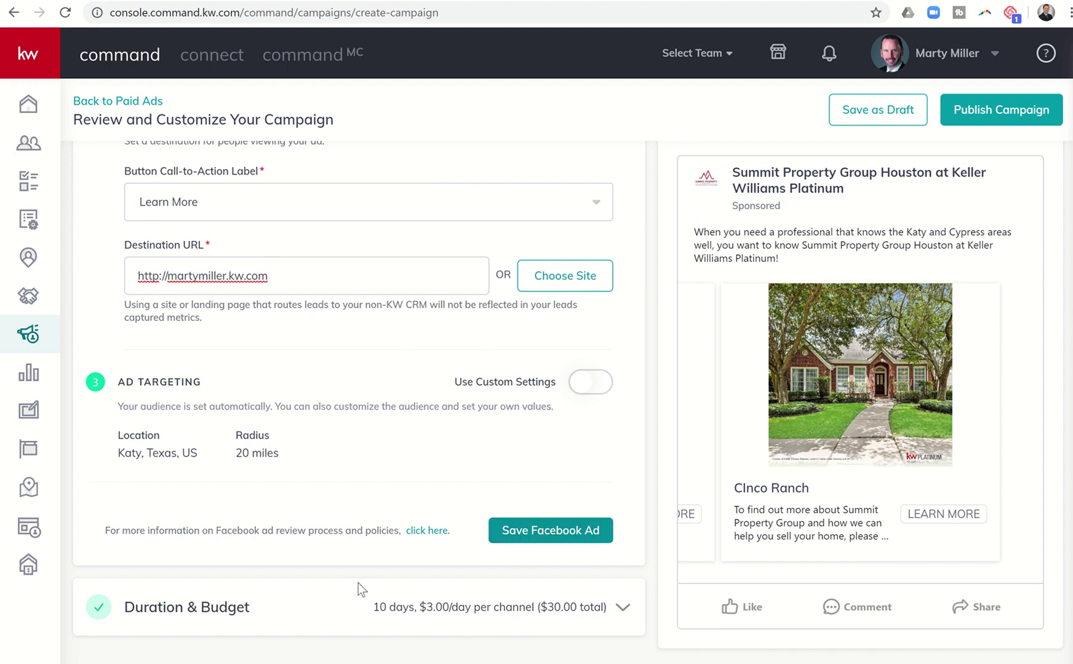
click(535, 542)
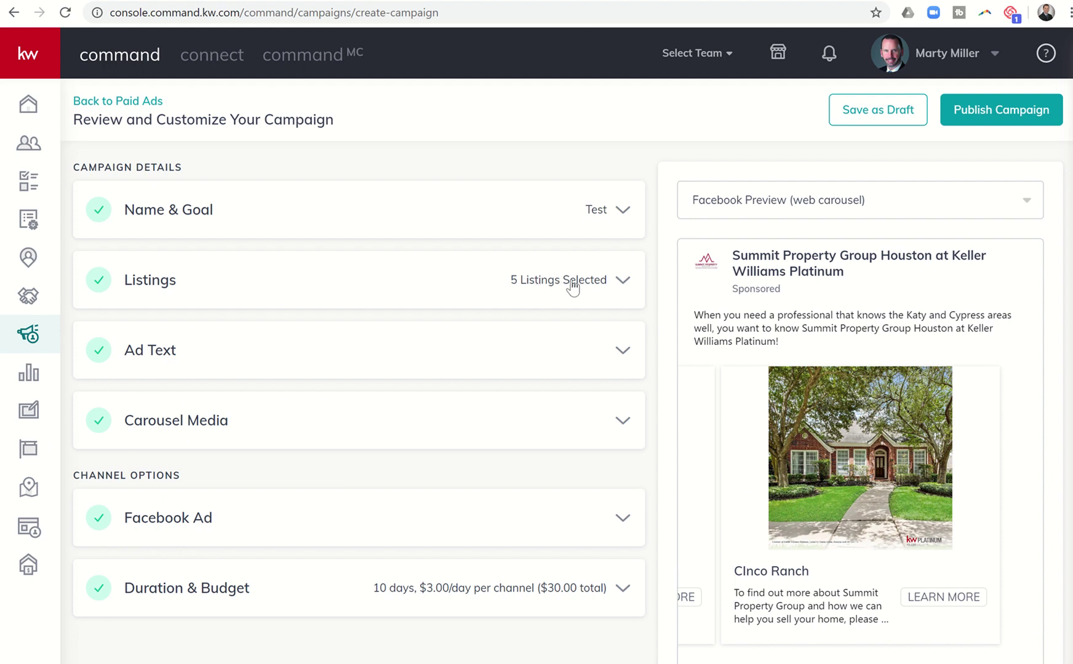
- Expand Ad Text and Carousel Media to review Listing #5's photo, Cinco Ranch headline and description
click(567, 356)
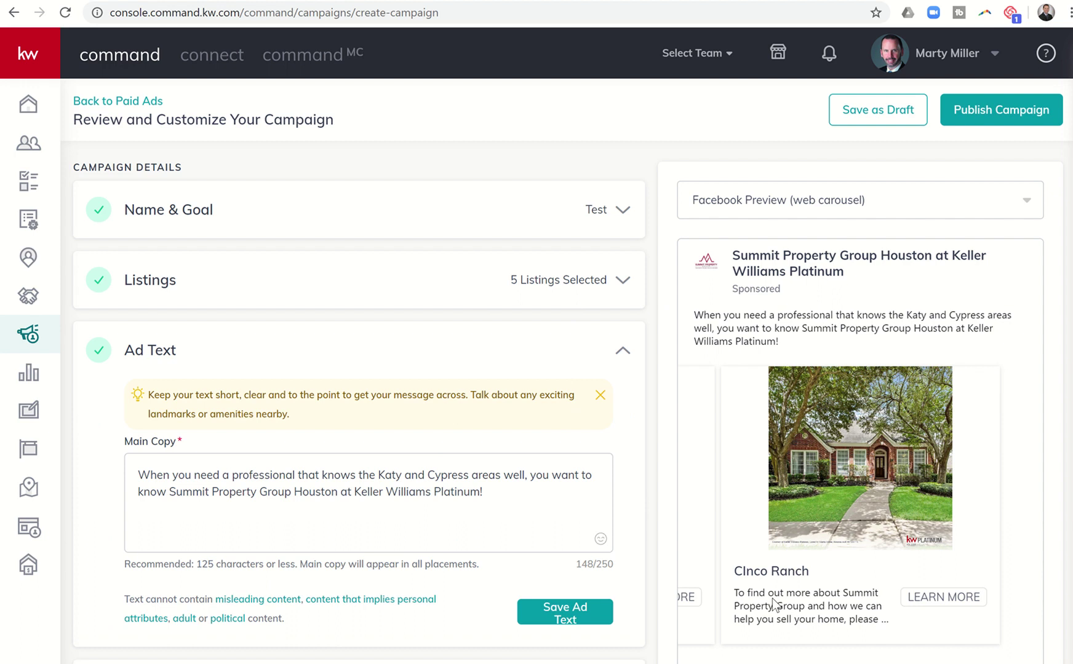
scroll(462, 521, down, 3)
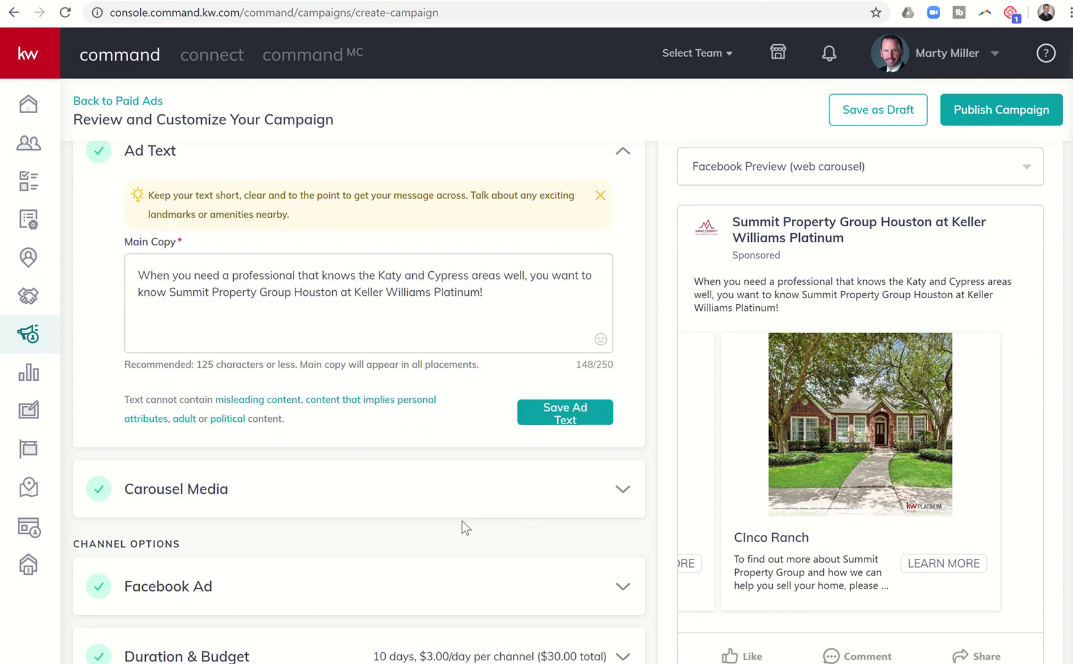
click(419, 504)
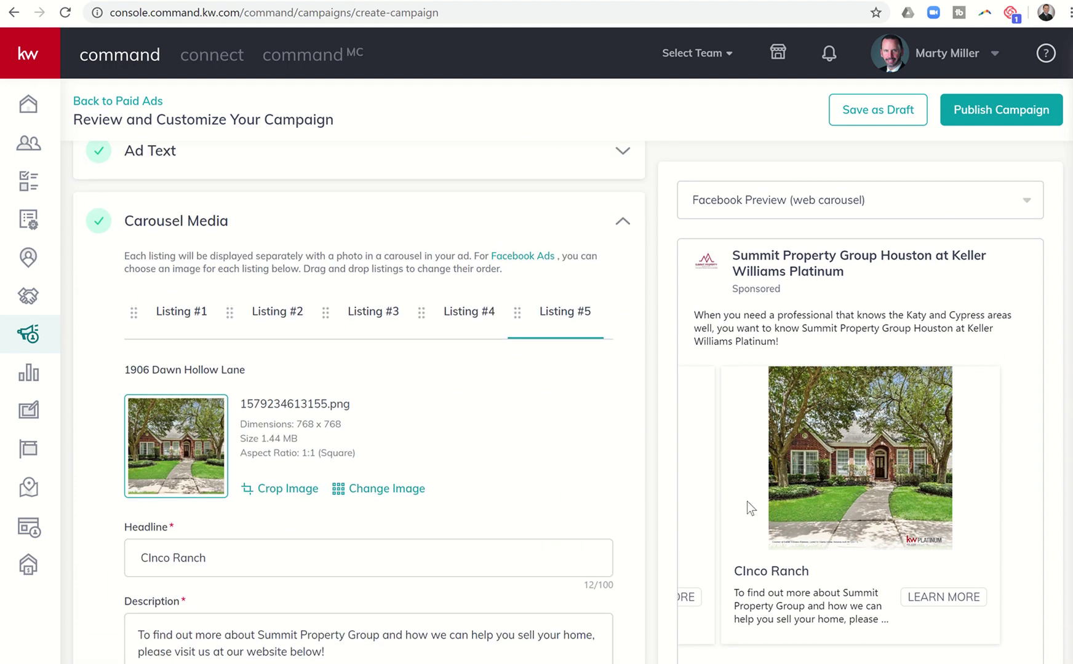
scroll(800, 569, down, 2)
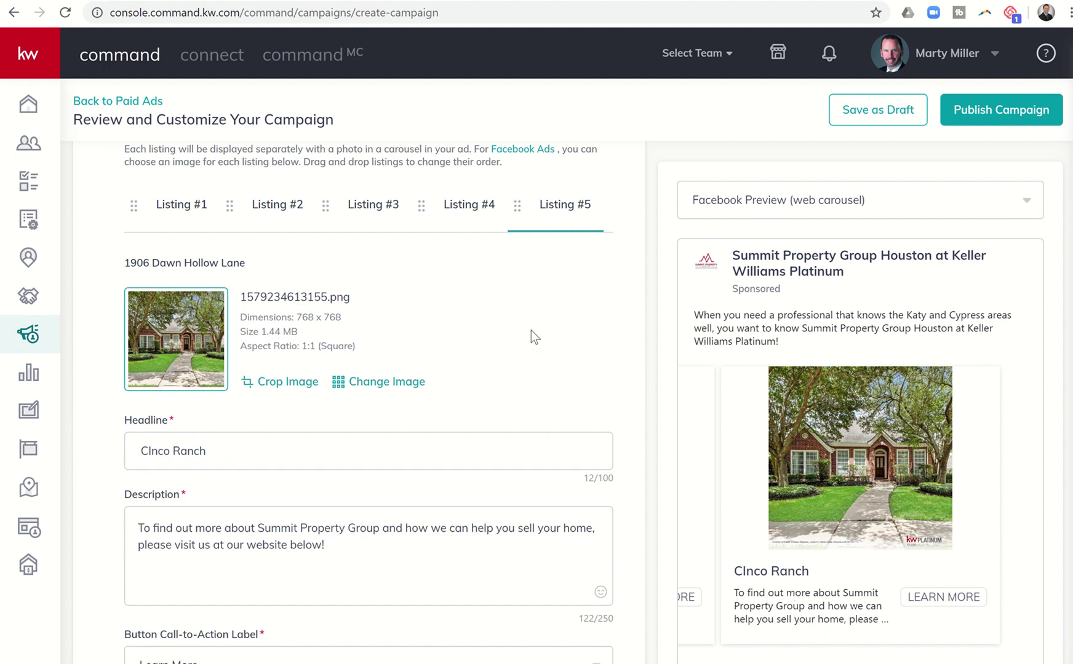
scroll(530, 331, up, 5)
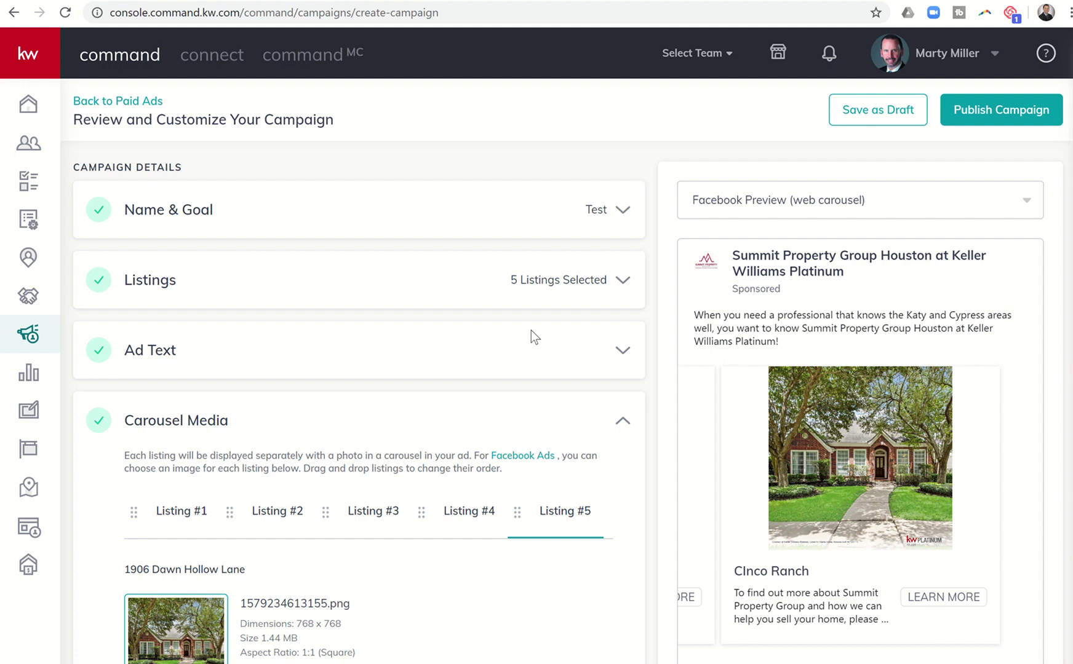
scroll(530, 330, down, 8)
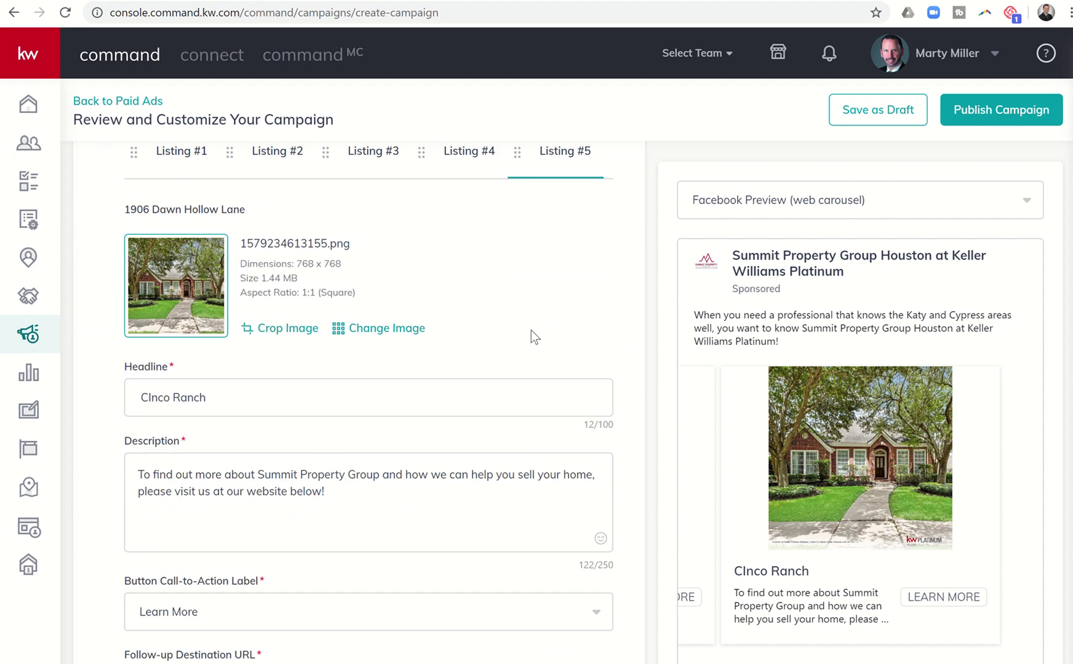
scroll(530, 330, down, 2)
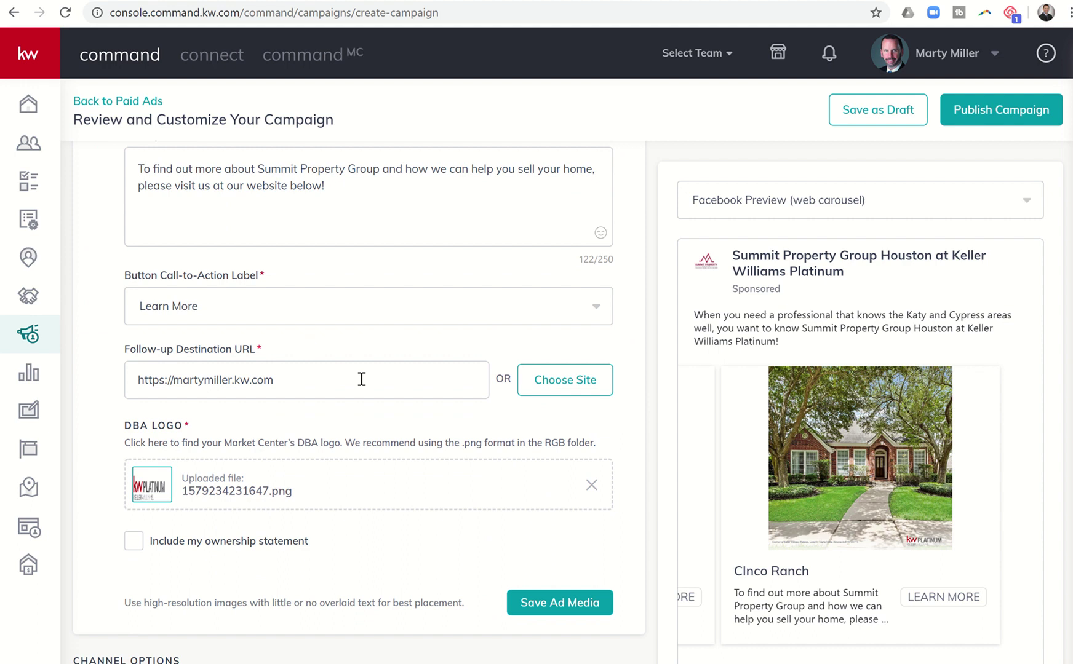
scroll(361, 379, down, 3)
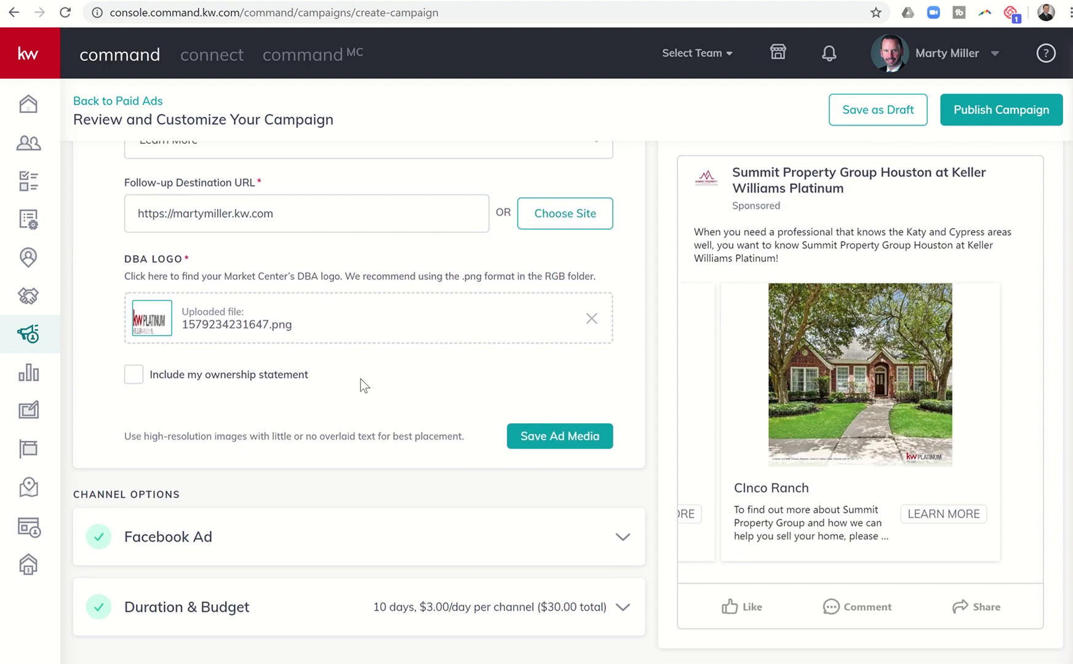
scroll(361, 385, up, 1)
scroll(360, 379, up, 10)
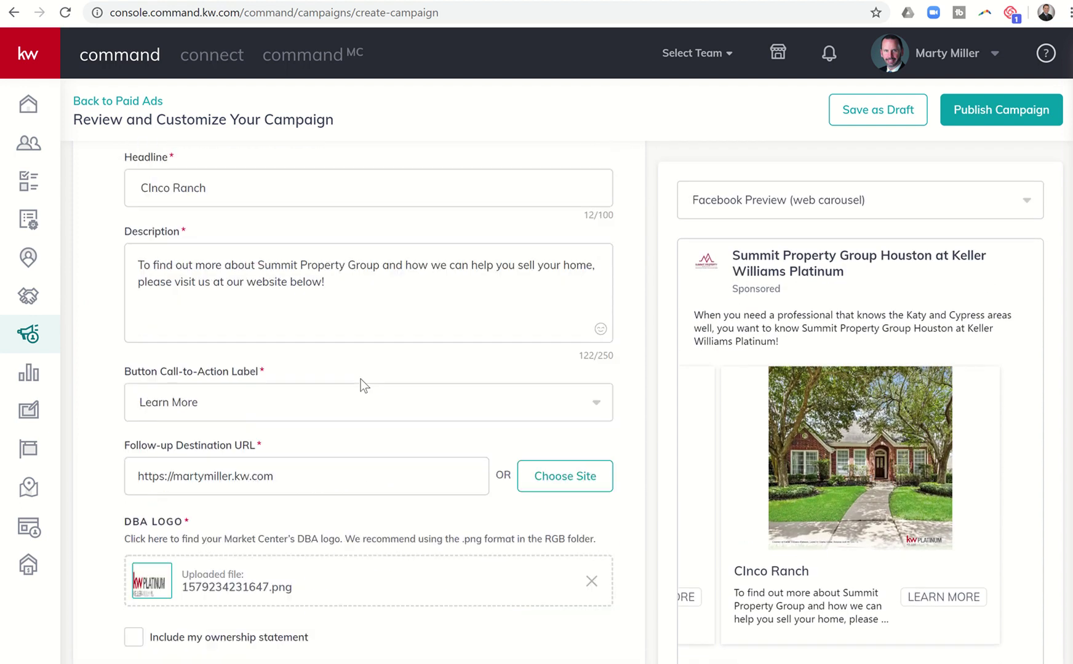
scroll(360, 379, up, 2)
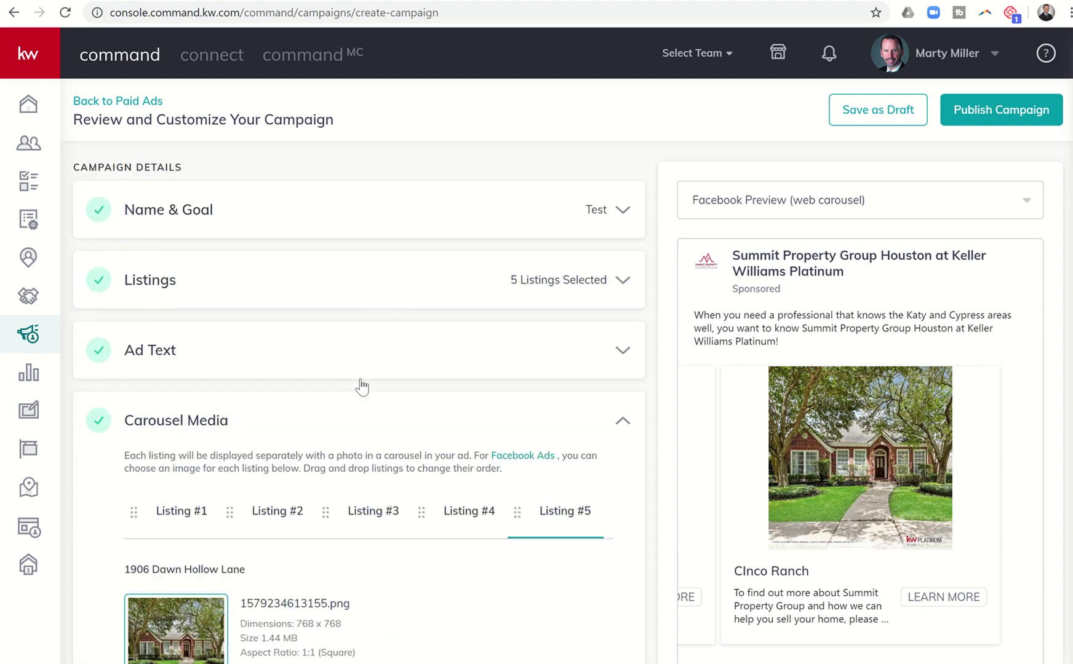
scroll(360, 379, down, 1)
scroll(360, 379, down, 7)
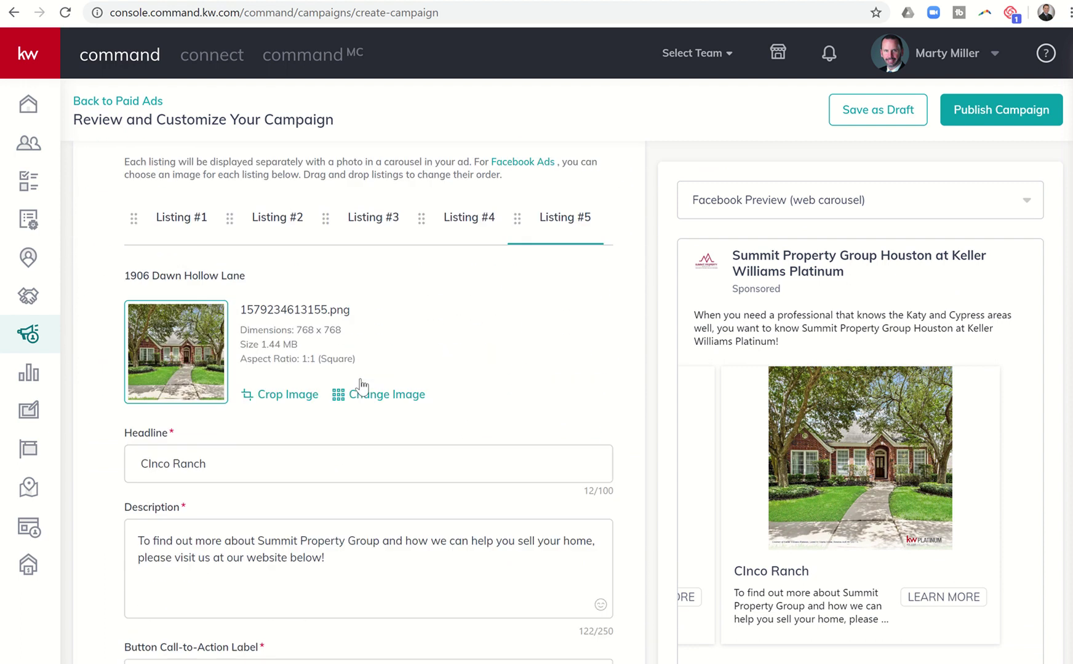
scroll(362, 379, down, 1)
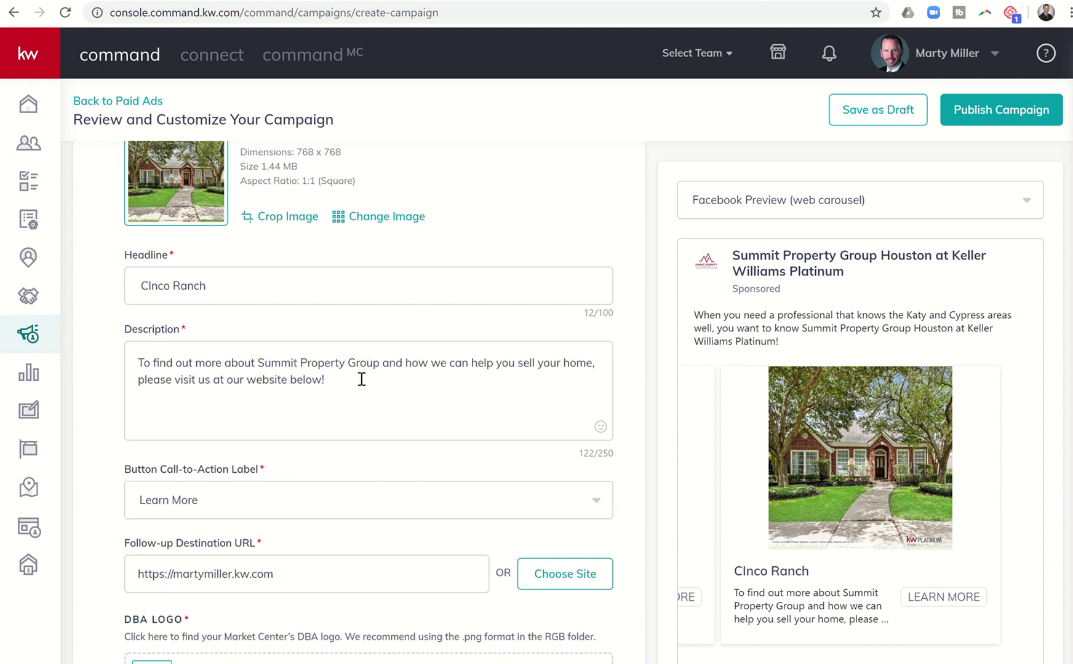
scroll(362, 379, up, 5)
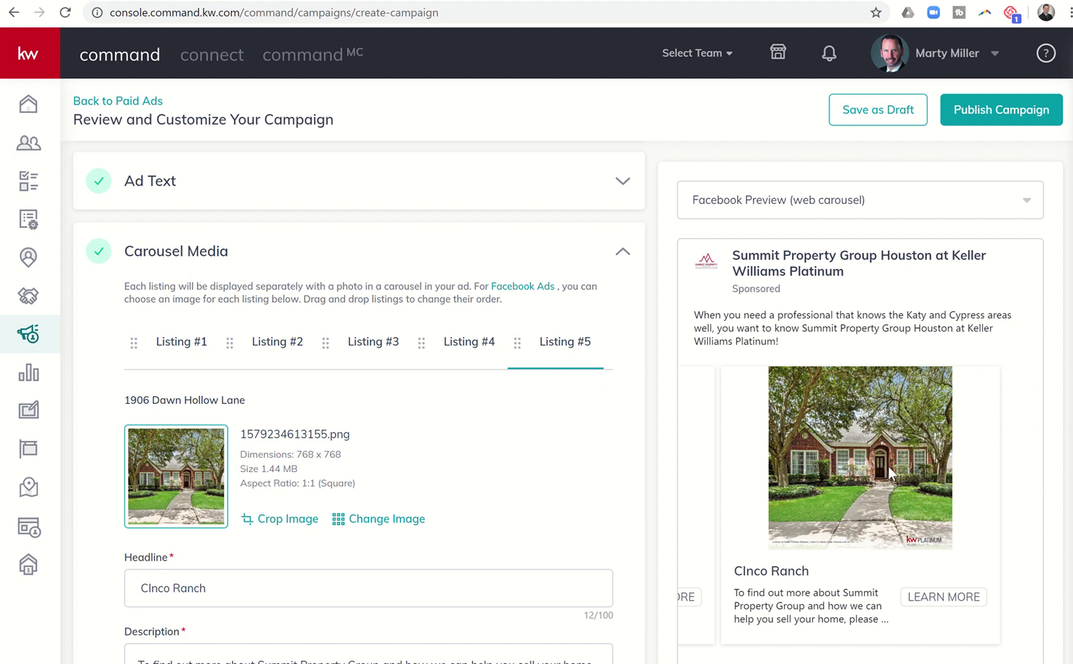
scroll(562, 454, down, 3)
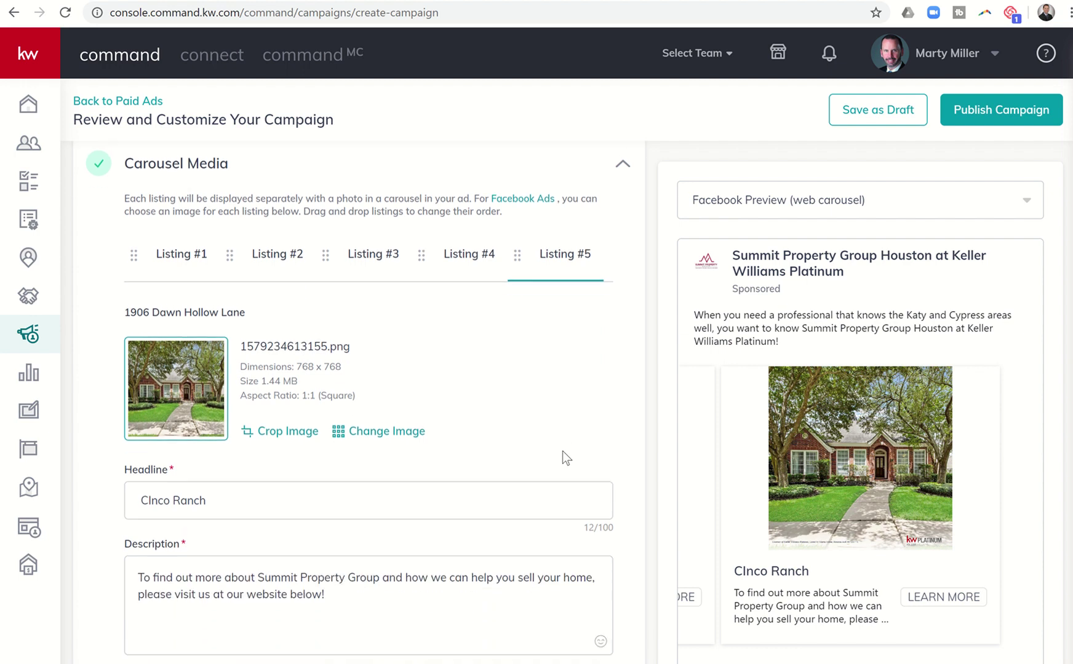
scroll(562, 452, down, 2)
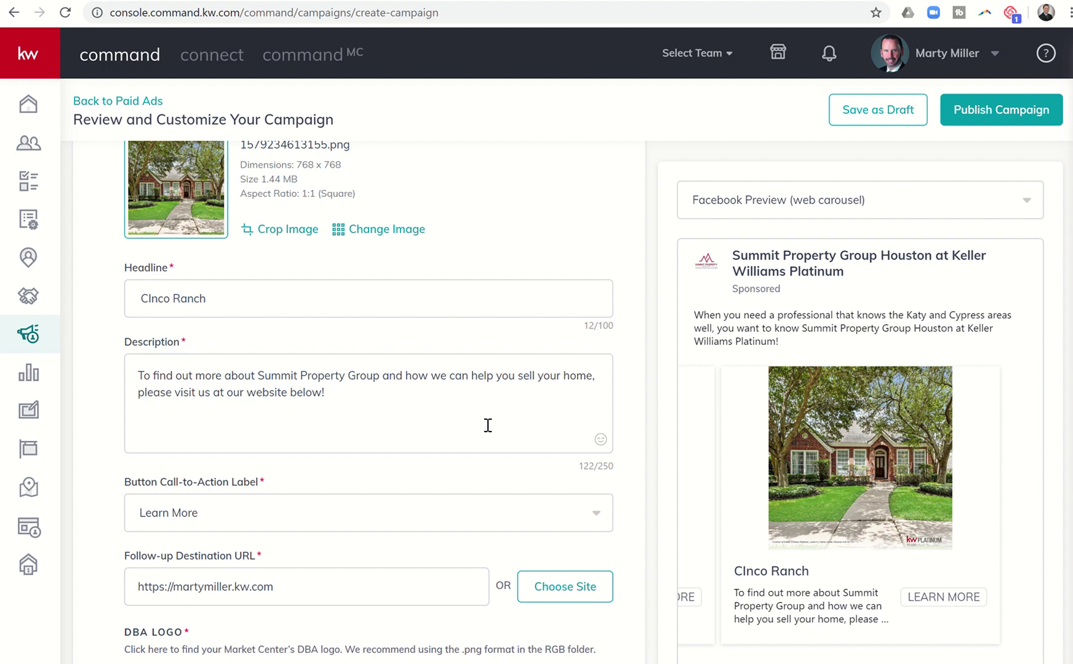
scroll(487, 425, up, 2)
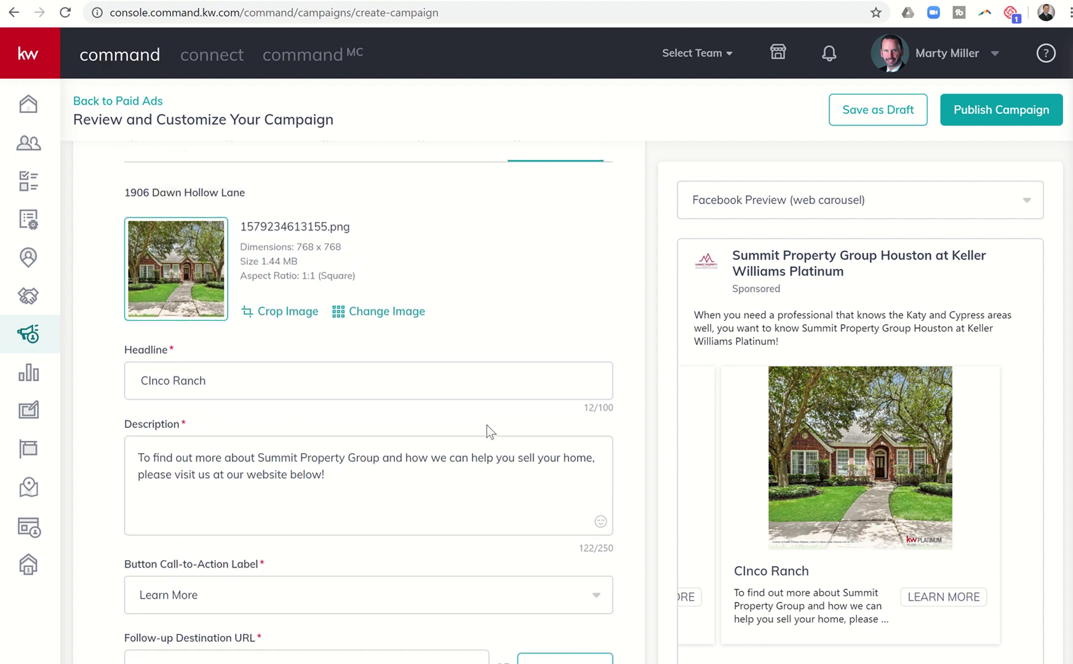